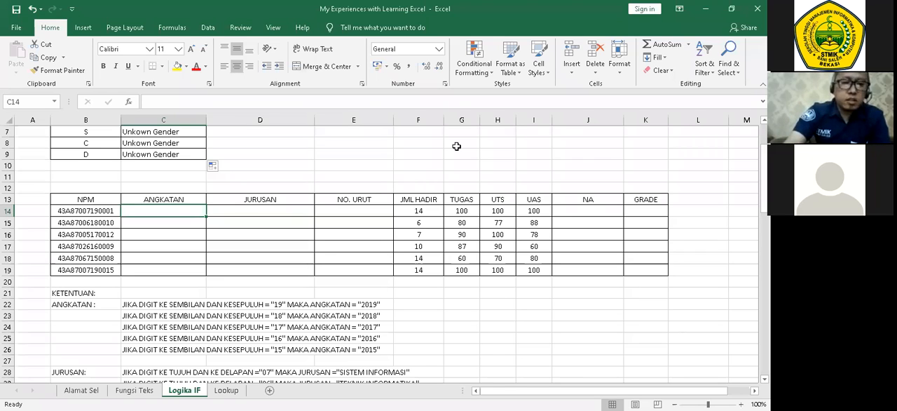
# Begin an IF formula in C14 whose test uses MID(B14;9;2) to extract the ninth and tenth NPM digits.
pyautogui.write('=')
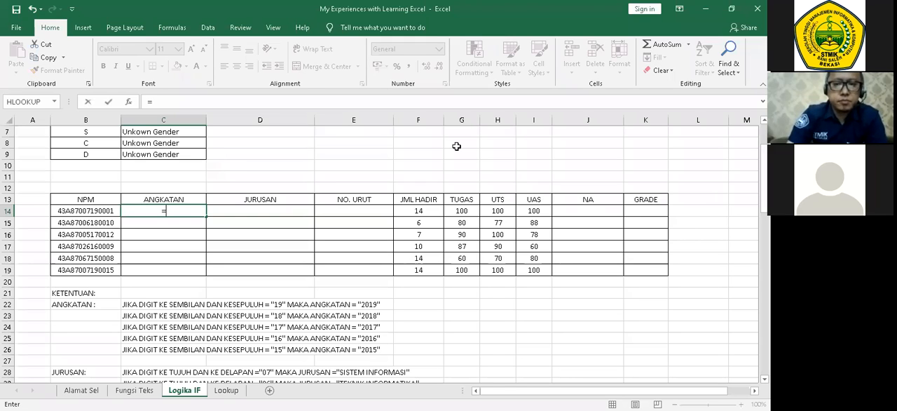
pyautogui.write('if')
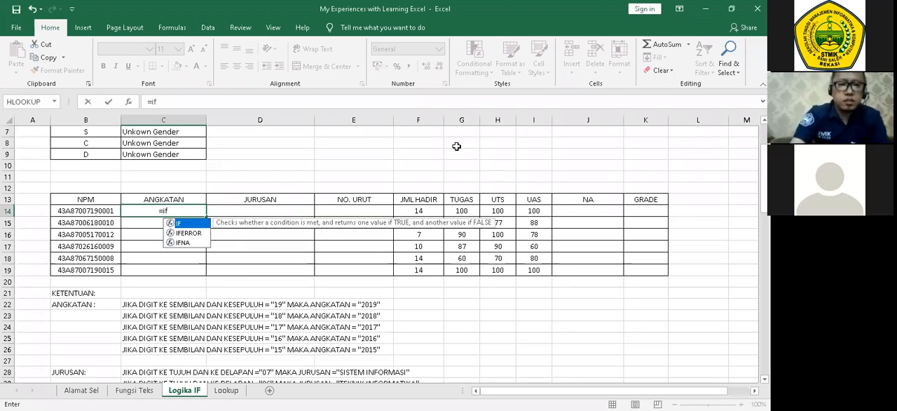
pyautogui.write('(')
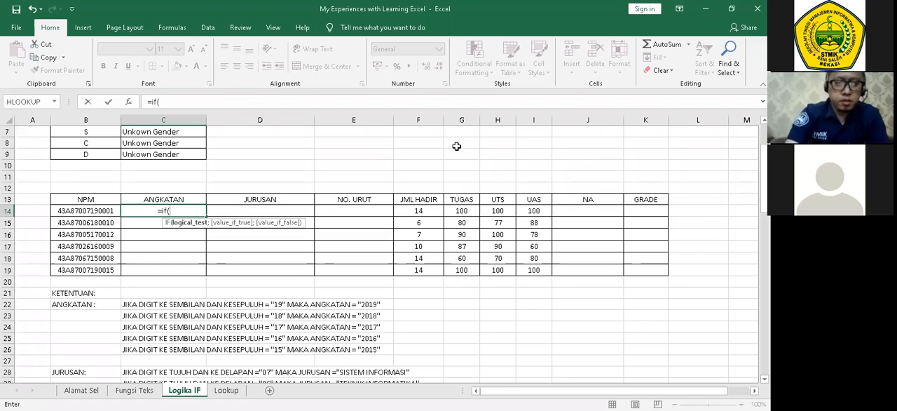
pyautogui.write('mid')
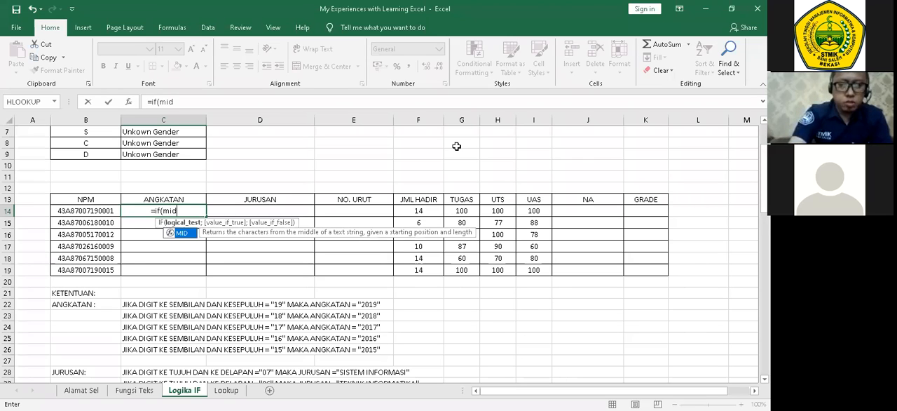
pyautogui.write('(')
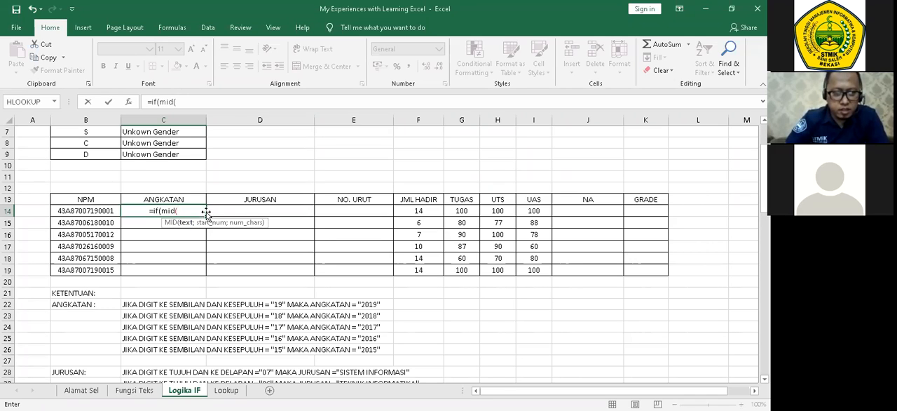
pyautogui.click(103, 210)
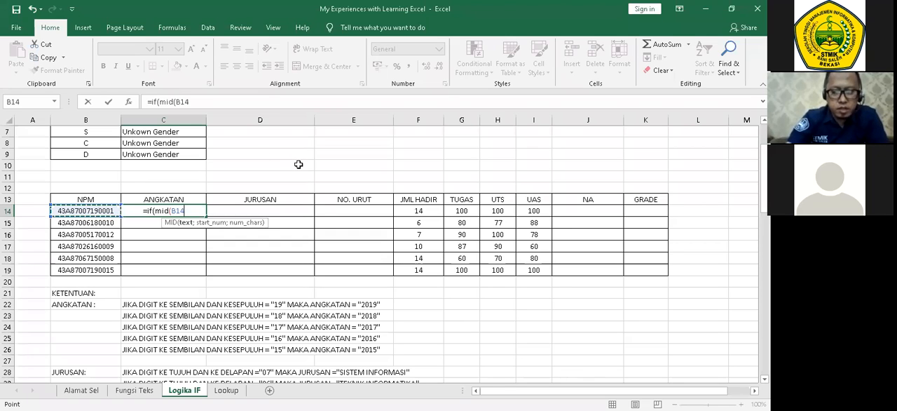
pyautogui.write(';')
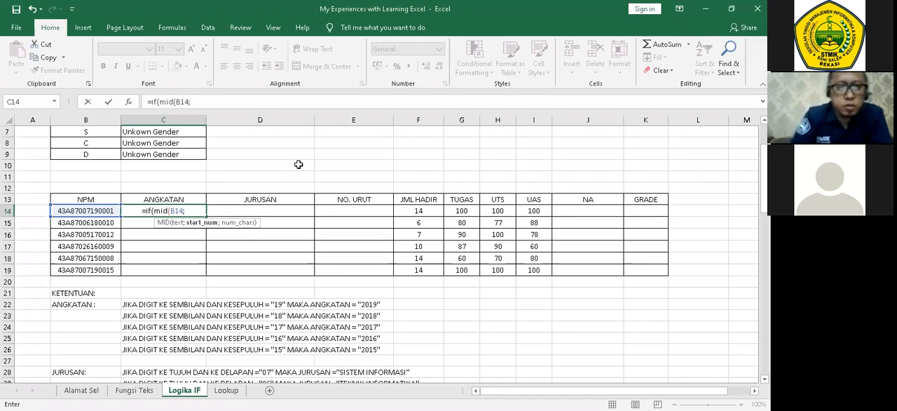
pyautogui.write('9')
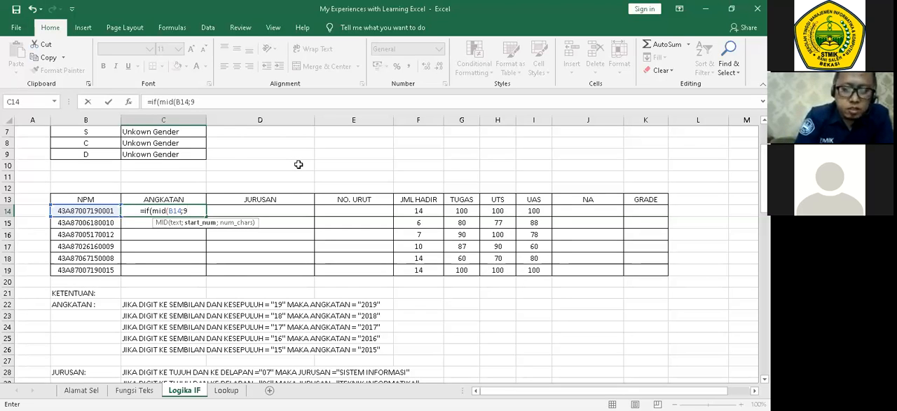
pyautogui.write(';')
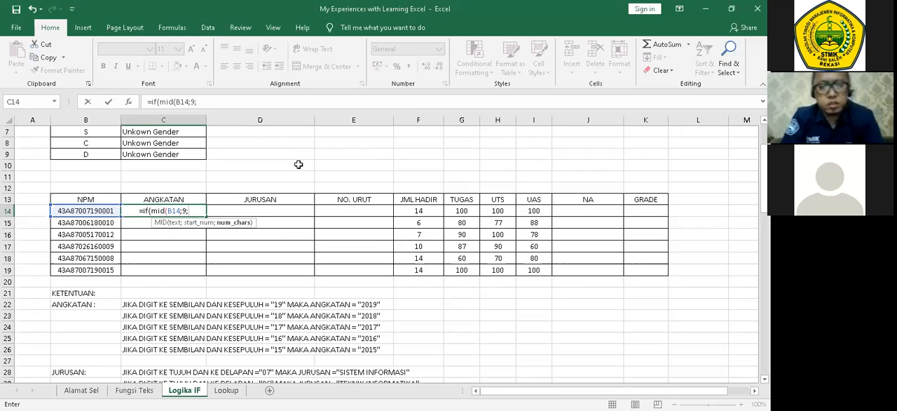
pyautogui.write('2')
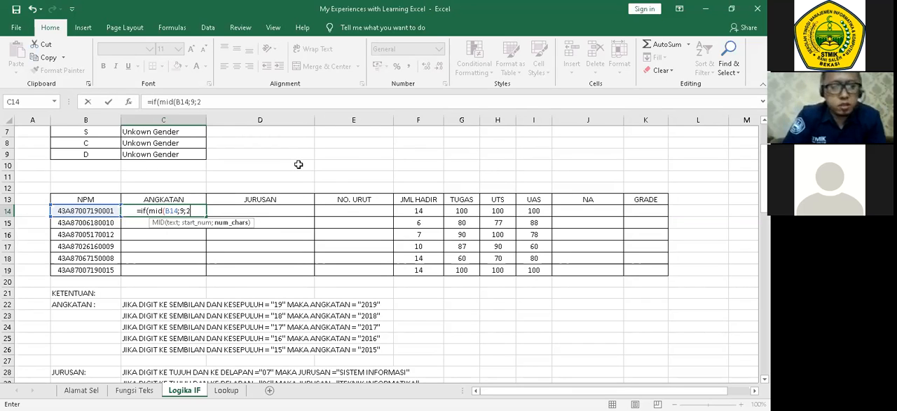
pyautogui.write(')')
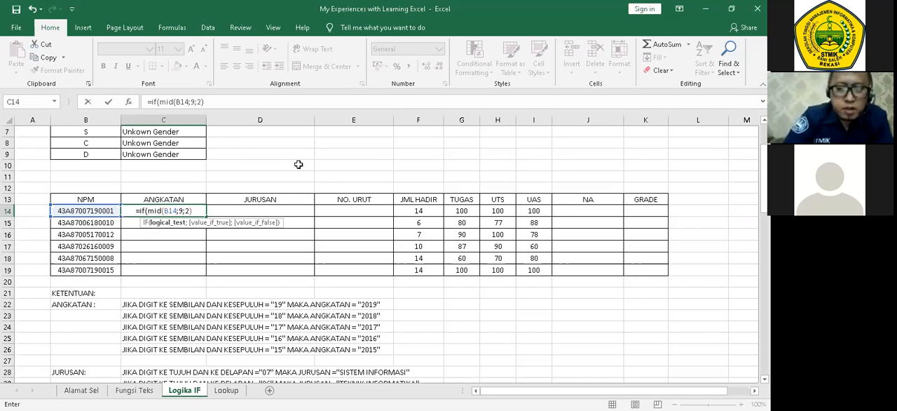
pyautogui.write('="')
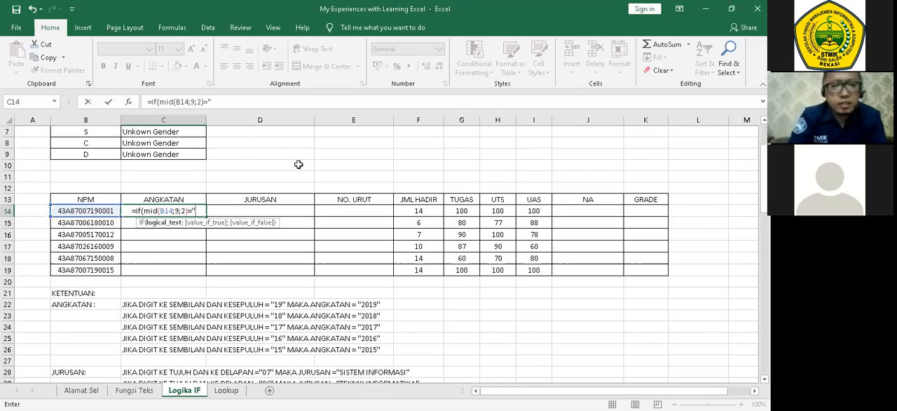
pyautogui.write('19')
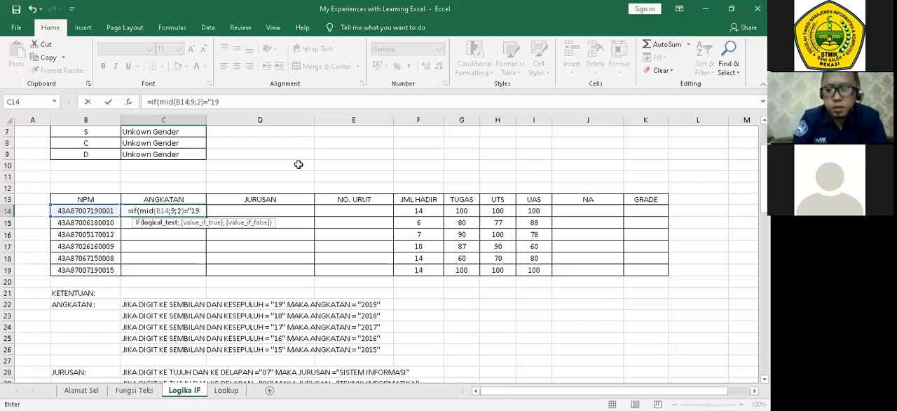
pyautogui.write('";"')
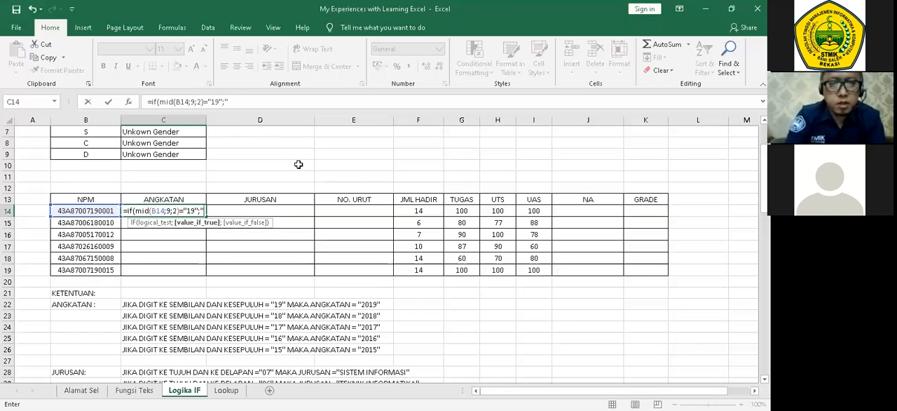
pyautogui.write('2019')
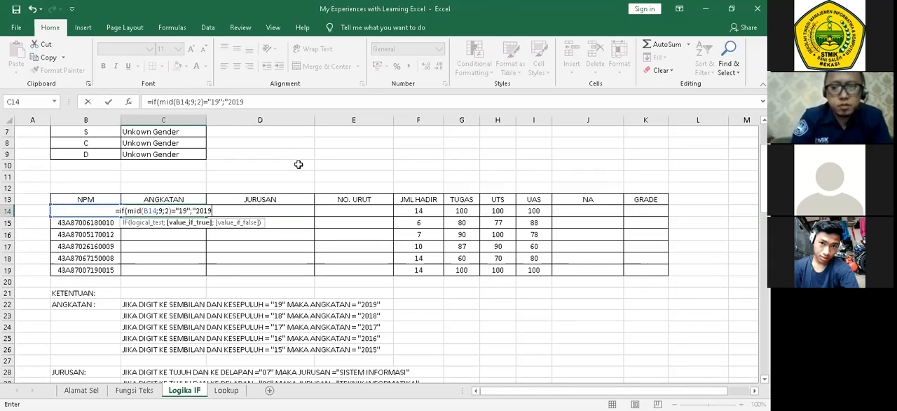
pyautogui.write('";')
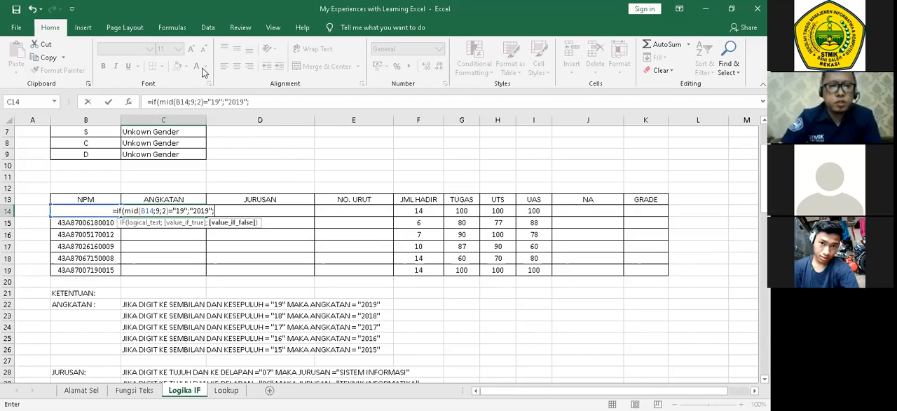
# Nest a copy of the IF condition as the false value, changed to test "18" and return "2018".
pyautogui.moveTo(152, 102); pyautogui.dragTo(298, 104)
pyautogui.hotkey('ctrl', 'c')
pyautogui.click(267, 103)
pyautogui.hotkey('ctrl', 'v')
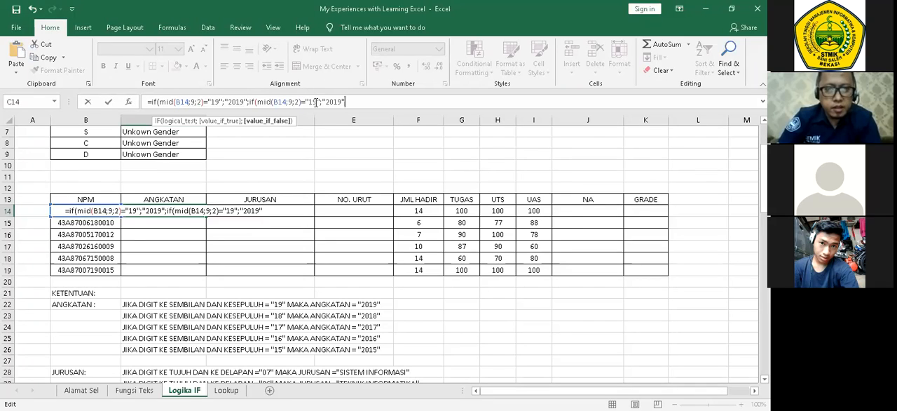
pyautogui.click(317, 103)
pyautogui.press('BackSpace')
pyautogui.write('8')
pyautogui.press('Right')
pyautogui.press('Right')
pyautogui.press('Right')
pyautogui.press('Right')
pyautogui.press('Right')
pyautogui.press('Right')
pyautogui.press('BackSpace')
pyautogui.write('8"')
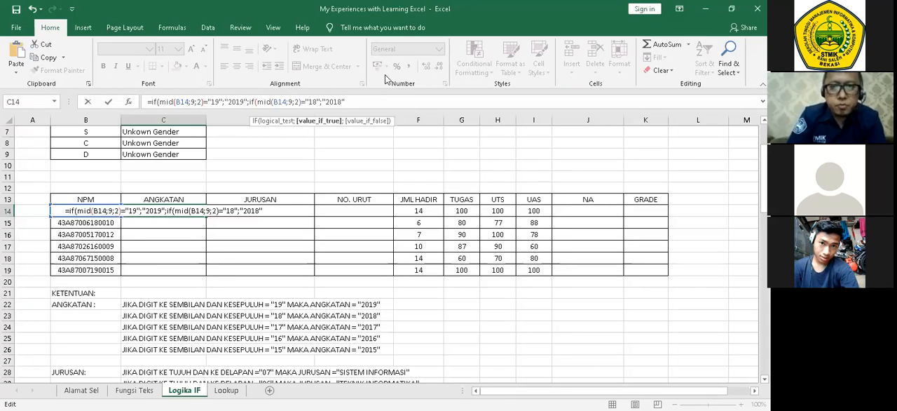
pyautogui.write(';')
# Nest a third copy of the IF condition, changed to test "17" and return "2017".
pyautogui.hotkey('ctrl', 'v')
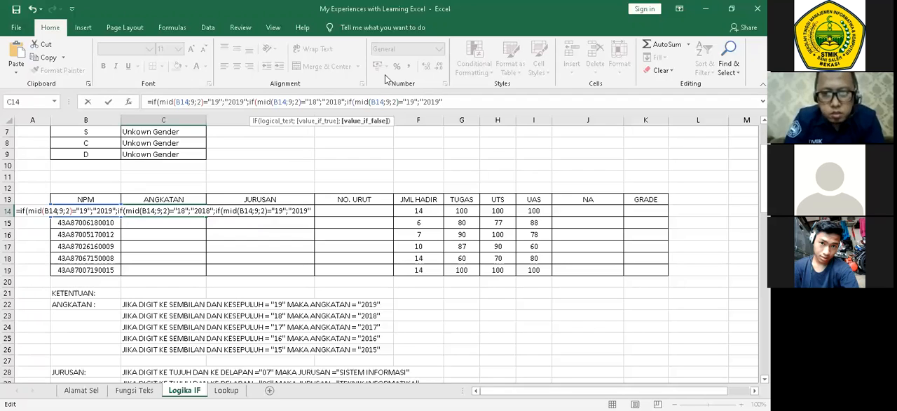
pyautogui.press('Left')
pyautogui.press('Left')
pyautogui.press('Left')
pyautogui.press('Left')
pyautogui.press('Left')
pyautogui.press('Left')
pyautogui.press('Left')
pyautogui.press('Left')
pyautogui.press('Left')
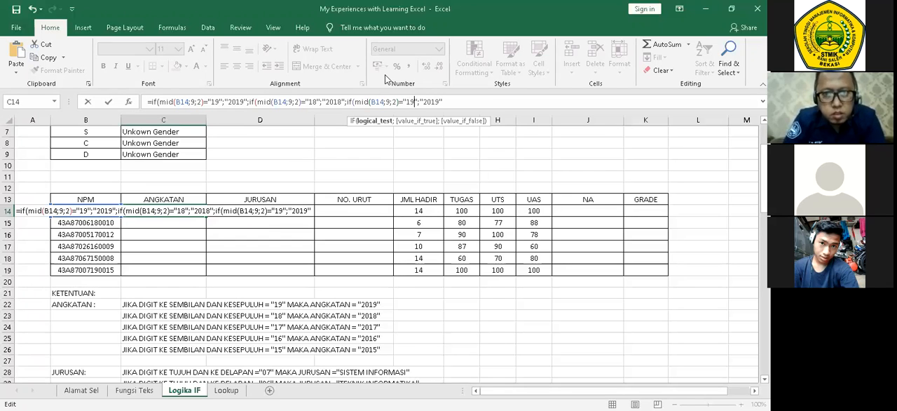
pyautogui.press('BackSpace')
pyautogui.write('7')
pyautogui.press('Right')
pyautogui.press('Right')
pyautogui.press('Right')
pyautogui.press('Right')
pyautogui.press('Right')
pyautogui.press('Right')
pyautogui.press('BackSpace')
pyautogui.write('7')
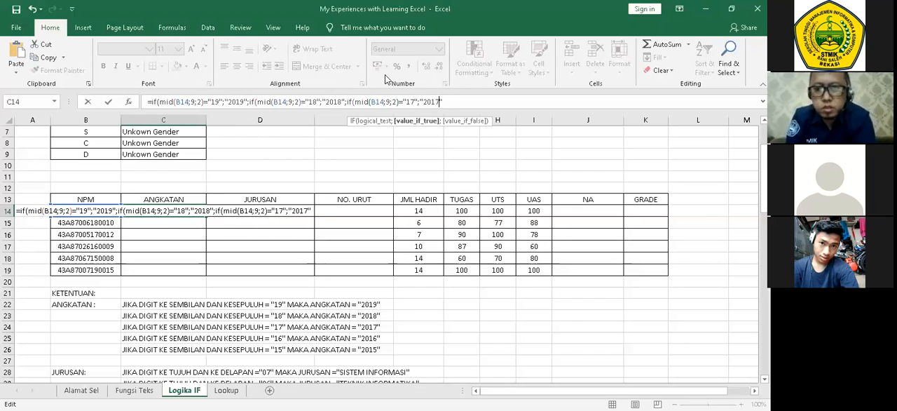
# Nest a fourth copy of the IF condition, changed to test "16" and return "2016".
pyautogui.press('Right')
pyautogui.write(';')
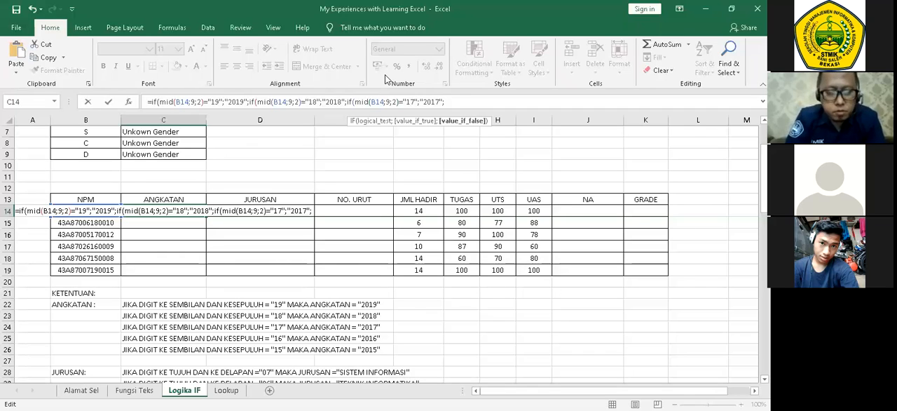
pyautogui.hotkey('ctrl', 'v')
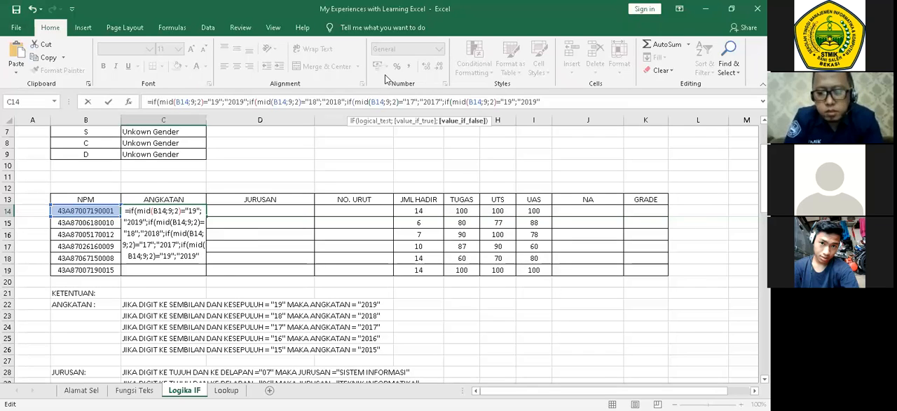
pyautogui.press('Left')
pyautogui.press('Left')
pyautogui.press('Left')
pyautogui.press('Left')
pyautogui.press('Left')
pyautogui.press('Left')
pyautogui.press('Left')
pyautogui.press('Left')
pyautogui.press('Left')
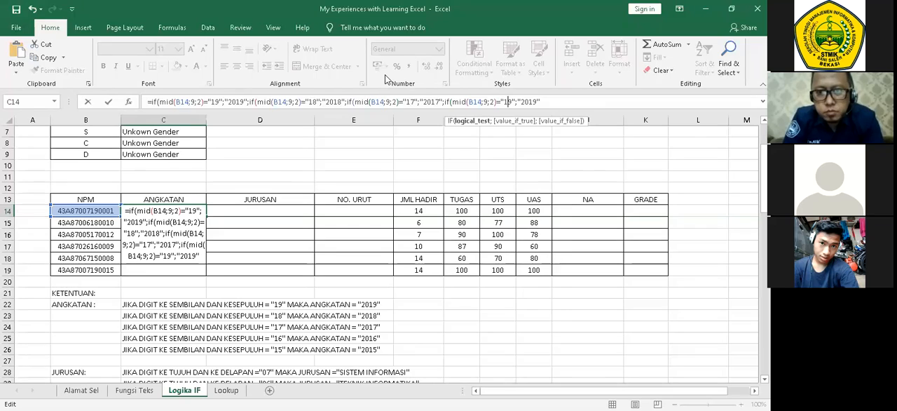
pyautogui.press('Delete')
pyautogui.write('6')
pyautogui.press('Right')
pyautogui.press('Right')
pyautogui.press('Right')
pyautogui.press('Right')
pyautogui.press('Right')
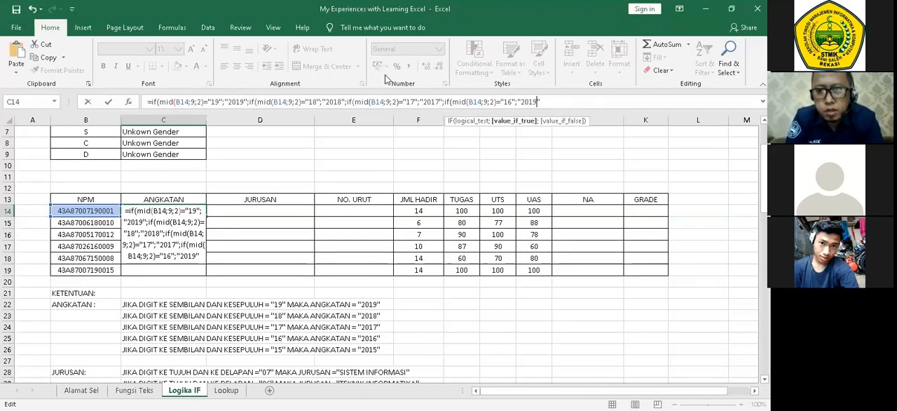
pyautogui.press('Delete')
pyautogui.press('Delete')
pyautogui.write('1')
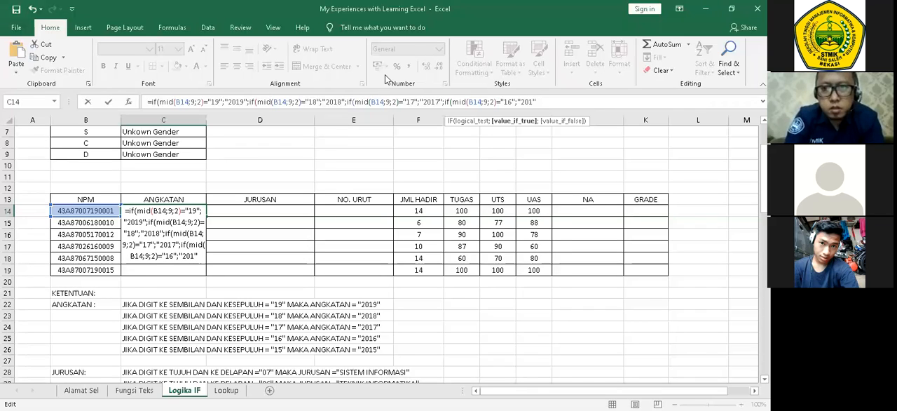
pyautogui.write('6')
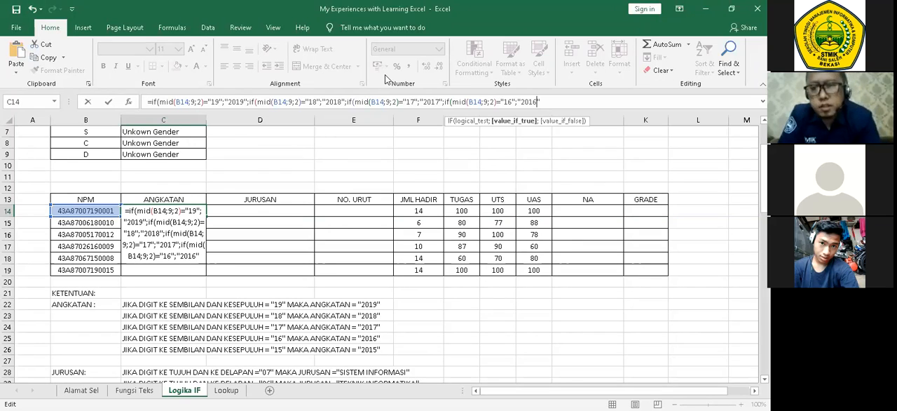
# Add "2015" as the final false value of the innermost IF.
pyautogui.write(';"20')
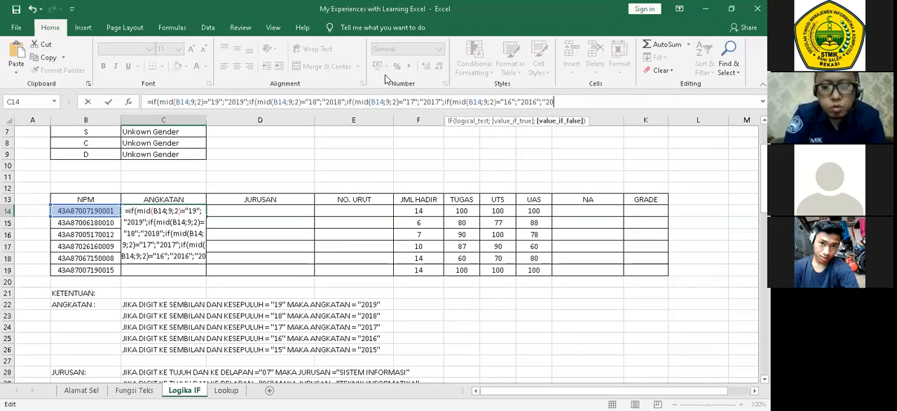
pyautogui.write('15"')
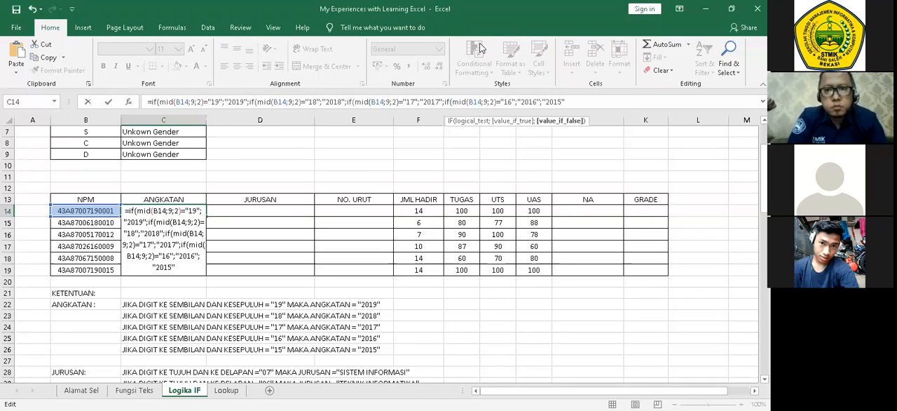
# Close the nested IF formula with four parentheses, enter it in C14 and fill it down to C19.
pyautogui.click(406, 99)
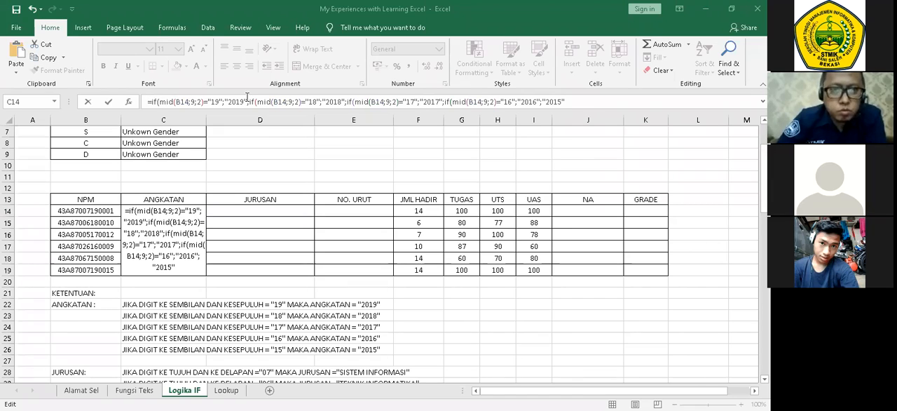
pyautogui.click(600, 102)
pyautogui.write(')')
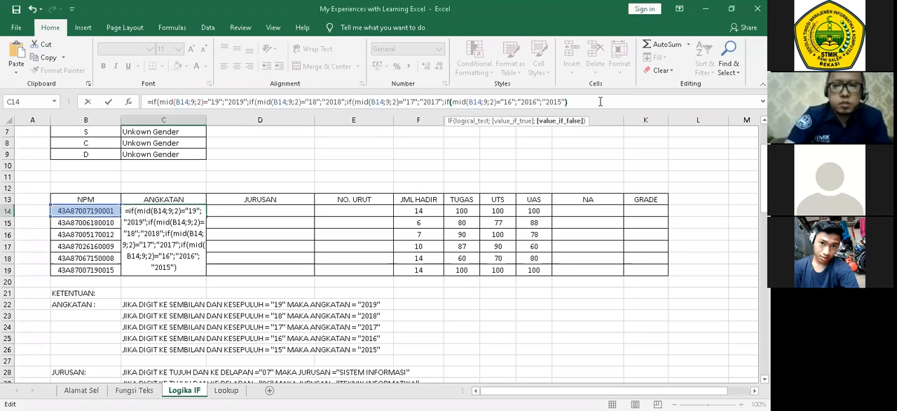
pyautogui.write(')))')
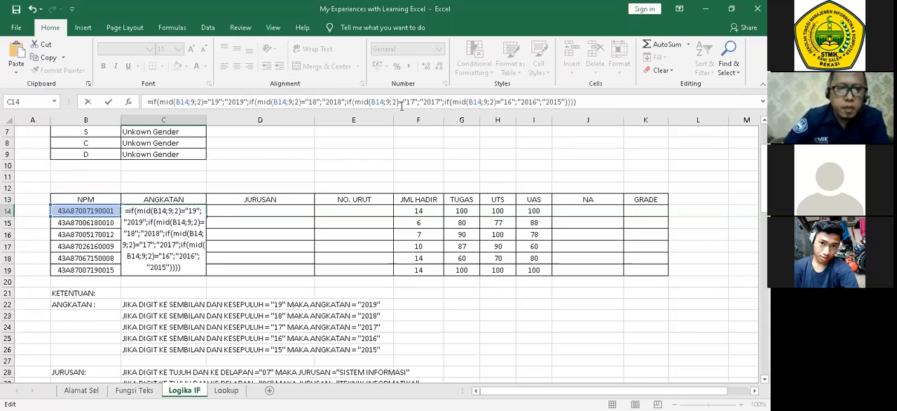
pyautogui.hotkey('ctrl', 'Return')
pyautogui.doubleClick(206, 216)
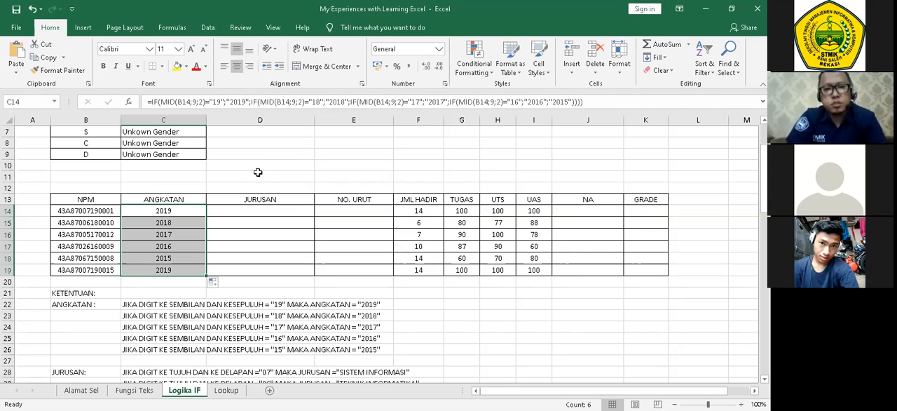
# Examine the JURUSAN rules under KETENTUAN and select D14, the first JURUSAN cell.
pyautogui.press('Right')
pyautogui.scroll(-1, 395, 207)
pyautogui.scroll(1, 394, 205)
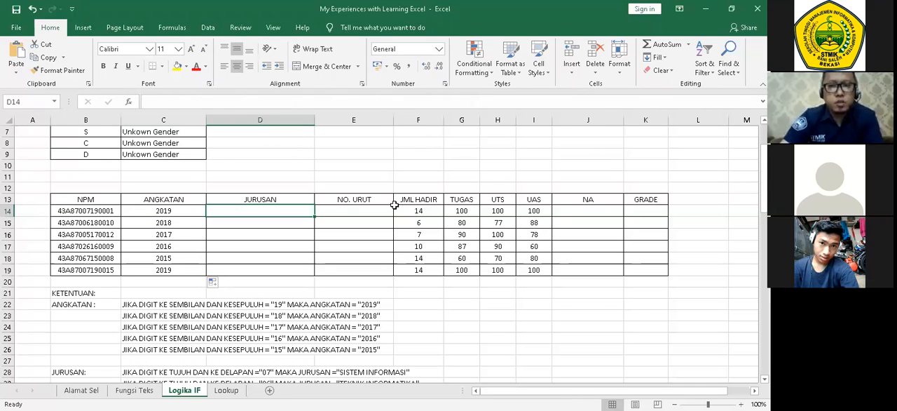
pyautogui.scroll(-2, 381, 187)
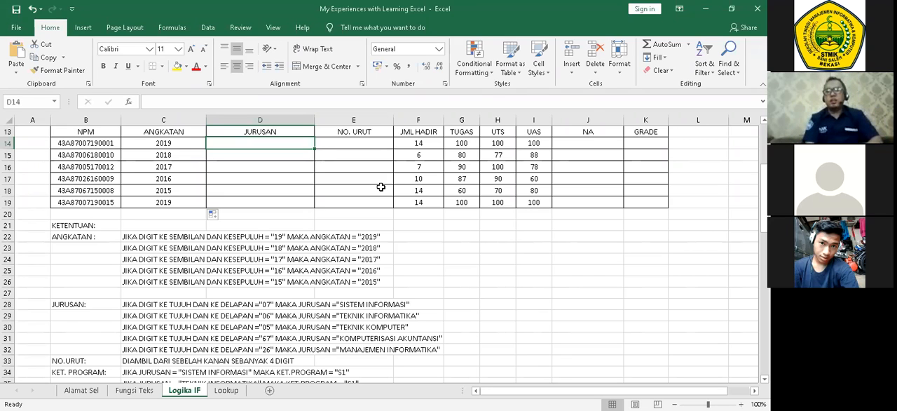
pyautogui.click(333, 221)
pyautogui.click(287, 142)
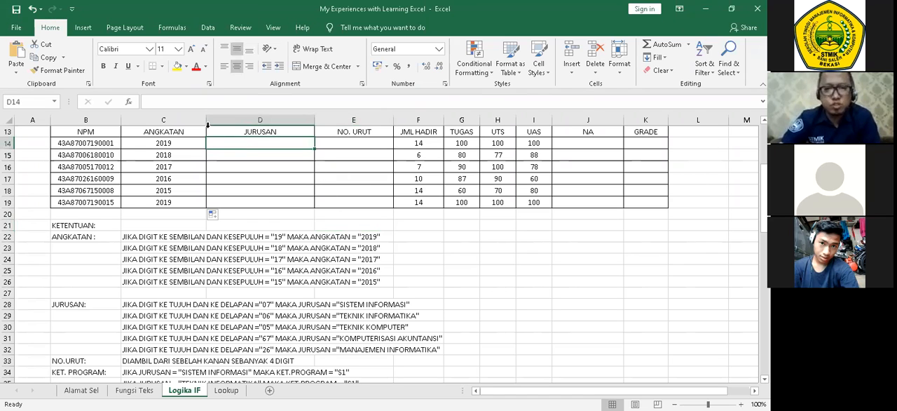
pyautogui.press('Left')
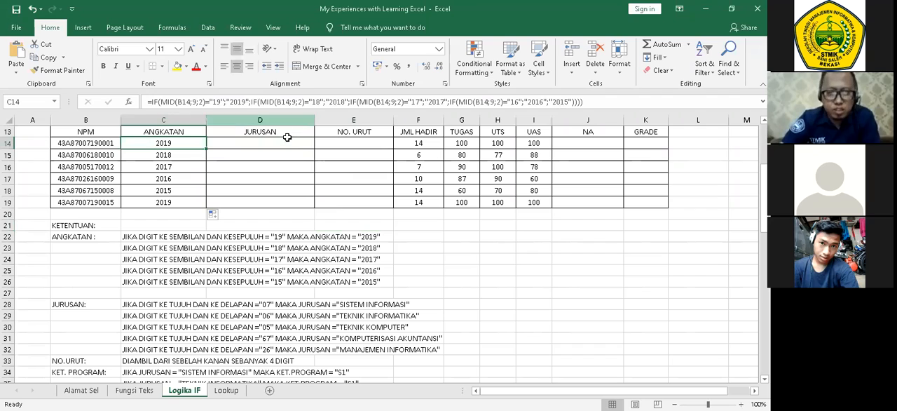
pyautogui.click(286, 143)
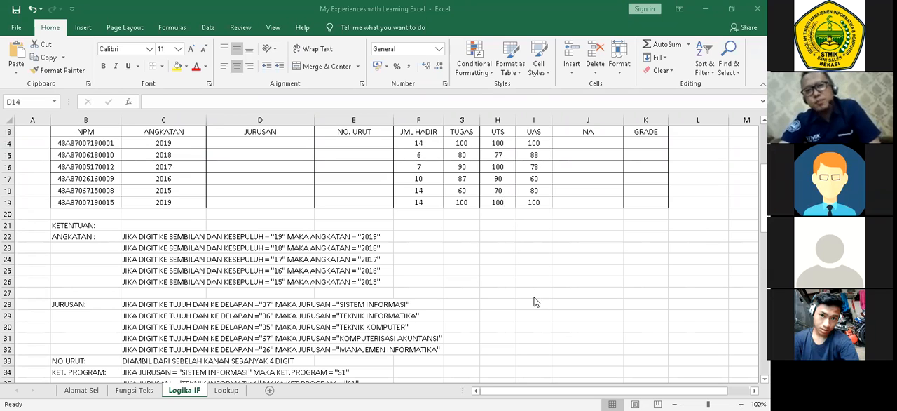
pyautogui.click(274, 178)
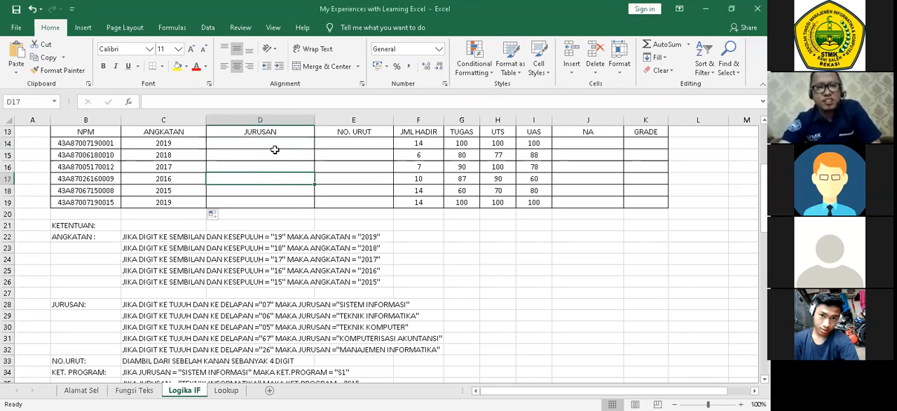
pyautogui.click(276, 143)
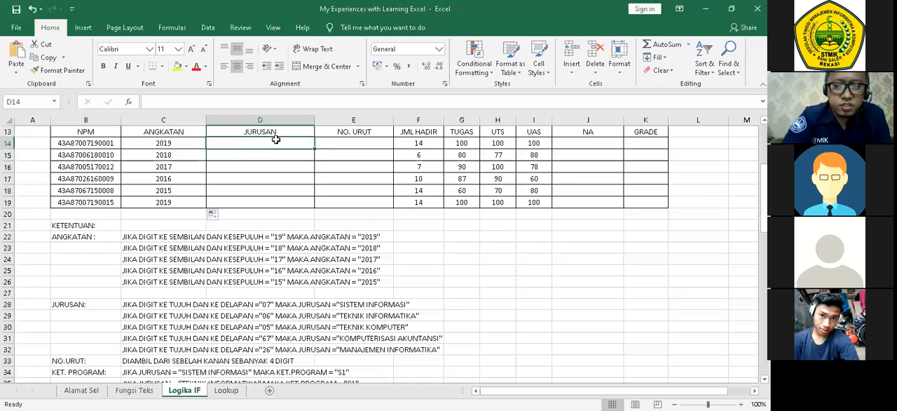
# Begin an IF formula in cell D14 of the JURUSAN column.
pyautogui.write('=')
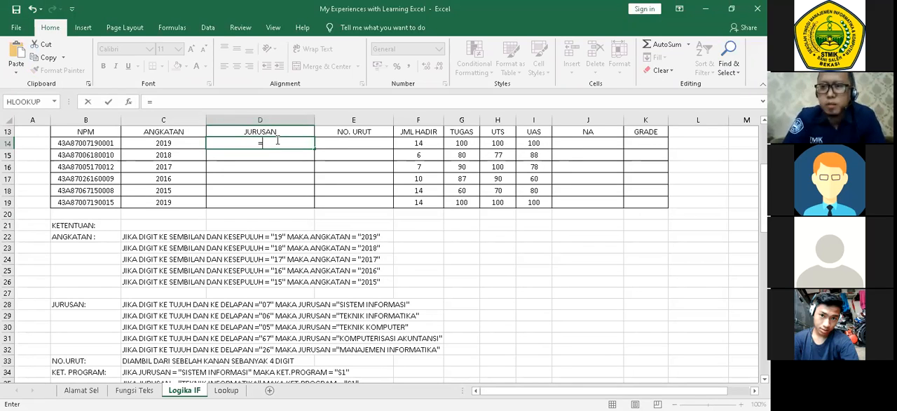
pyautogui.write('i')
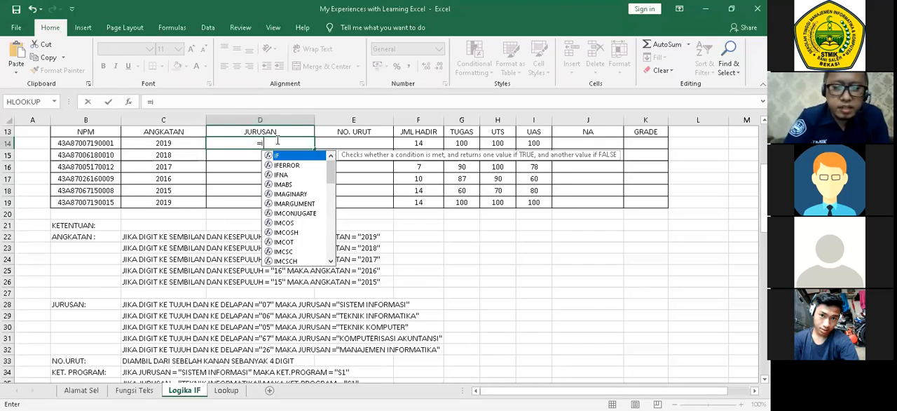
pyautogui.write('f(')
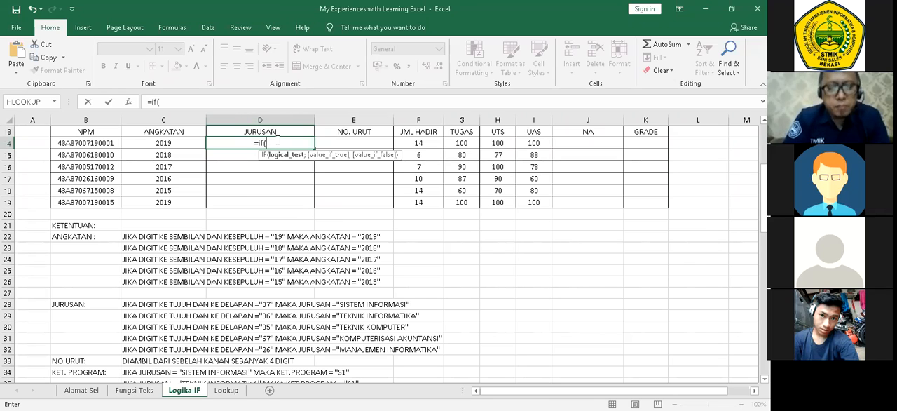
pyautogui.click(98, 145)
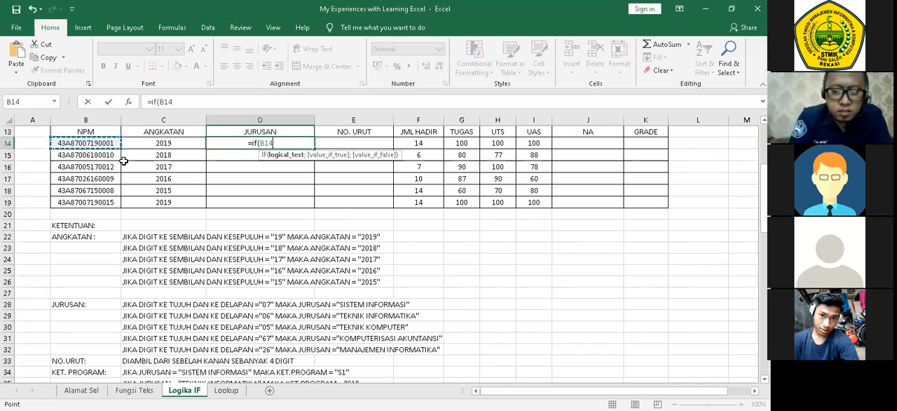
pyautogui.write(';')
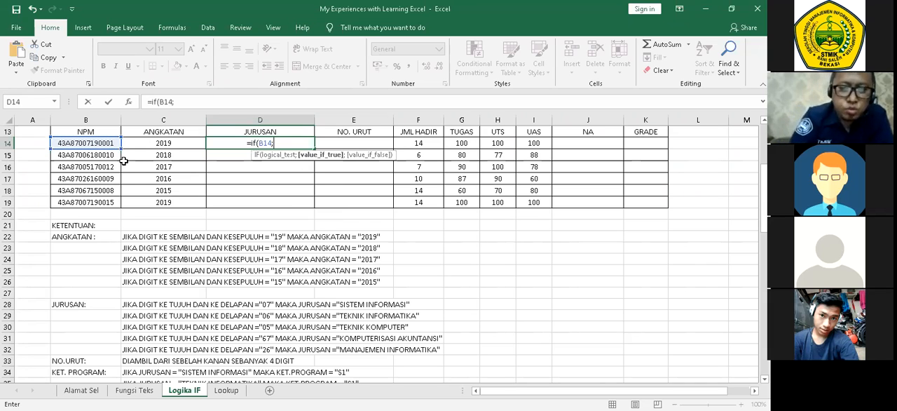
pyautogui.write('07')
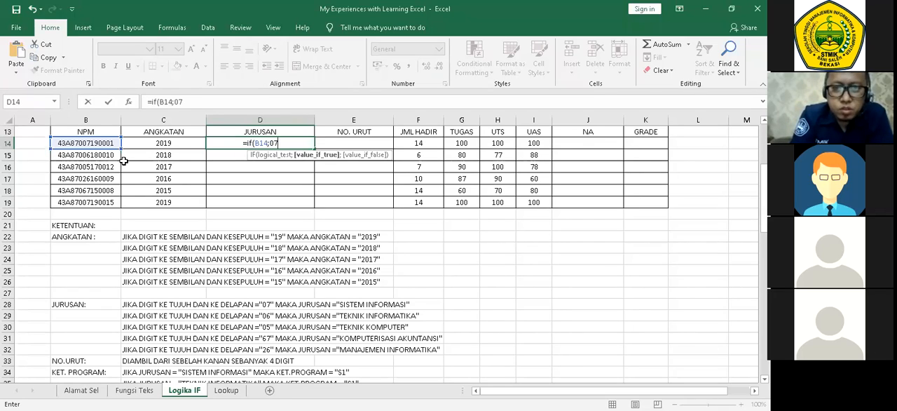
pyautogui.write(';')
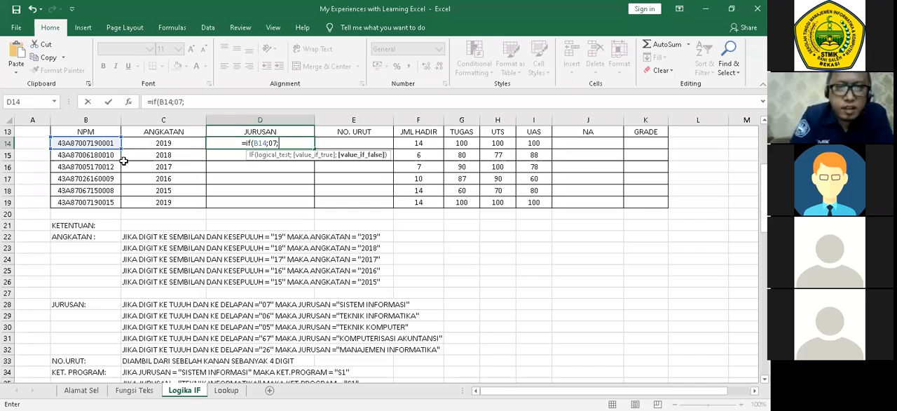
pyautogui.write('8')
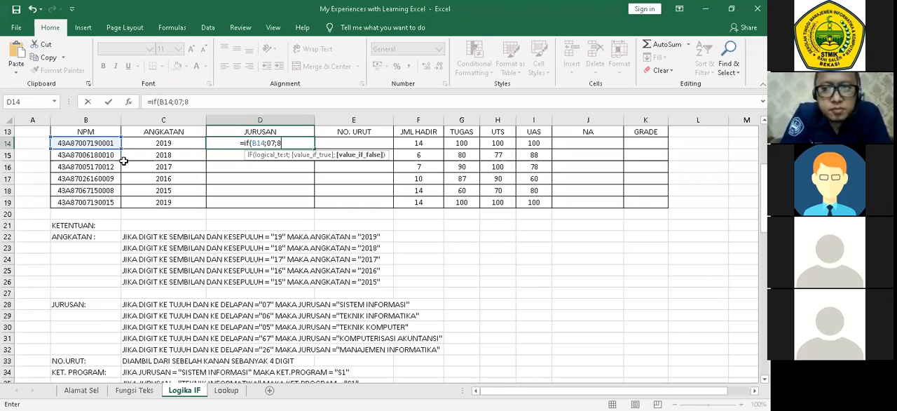
pyautogui.write(';')
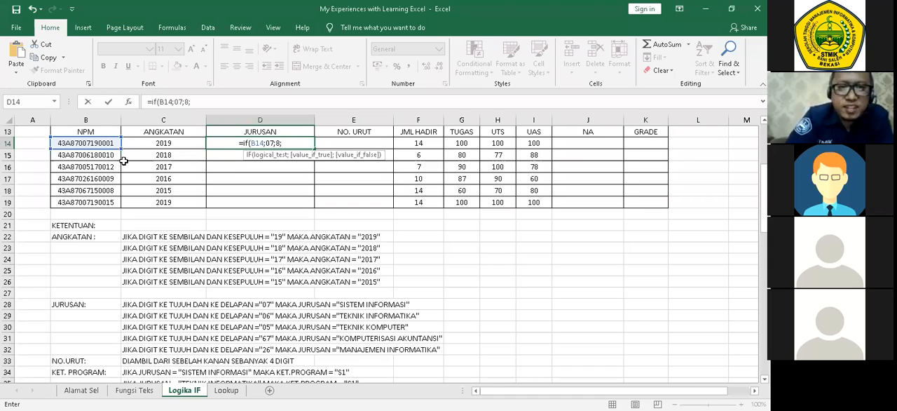
pyautogui.press('BackSpace')
pyautogui.press('BackSpace')
pyautogui.press('BackSpace')
pyautogui.press('BackSpace')
pyautogui.press('BackSpace')
pyautogui.press('BackSpace')
pyautogui.press('BackSpace')
pyautogui.press('BackSpace')
pyautogui.press('BackSpace')
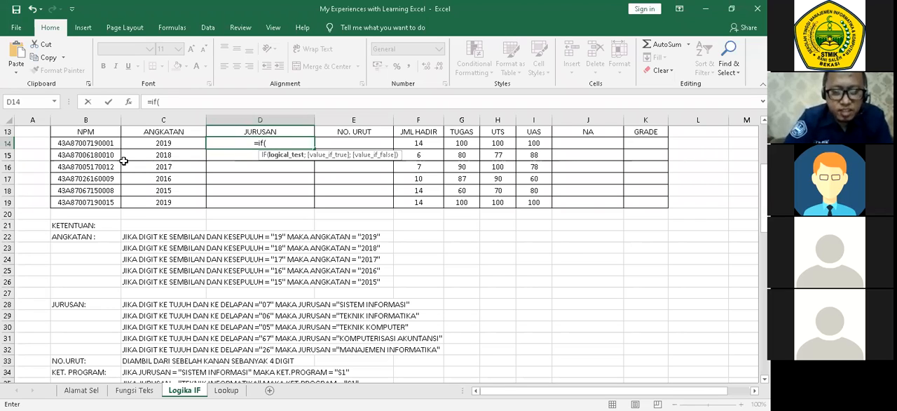
# Enter MID(B14;7;2)="07" as the logical test of the IF formula in D14.
pyautogui.write('mid(')
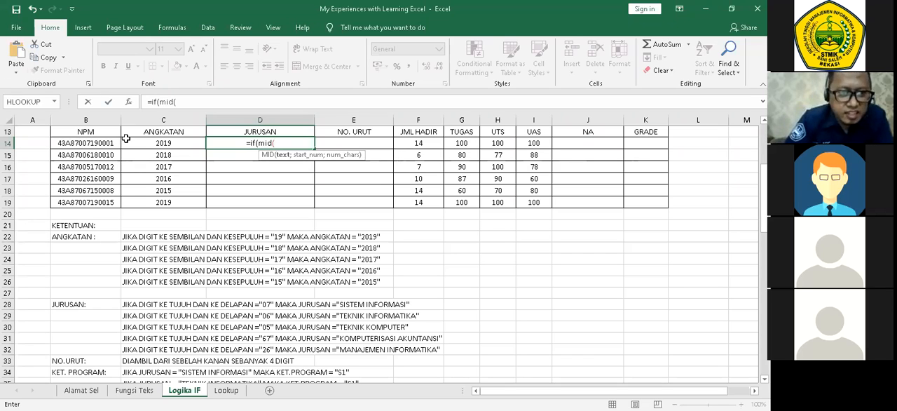
pyautogui.click(112, 143)
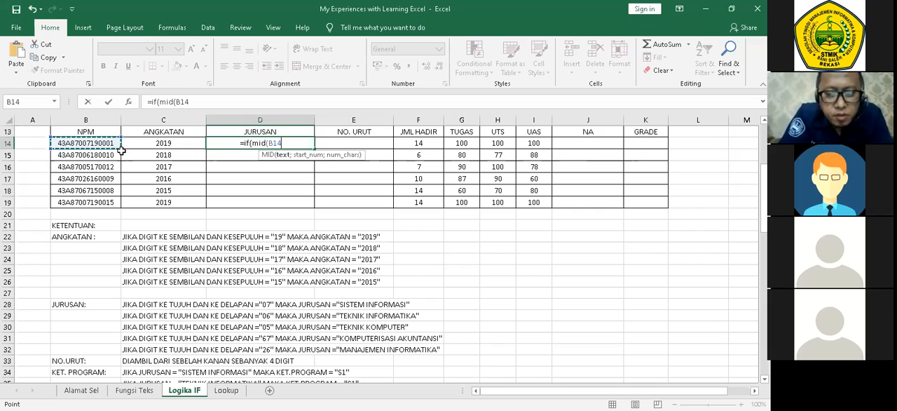
pyautogui.write(';')
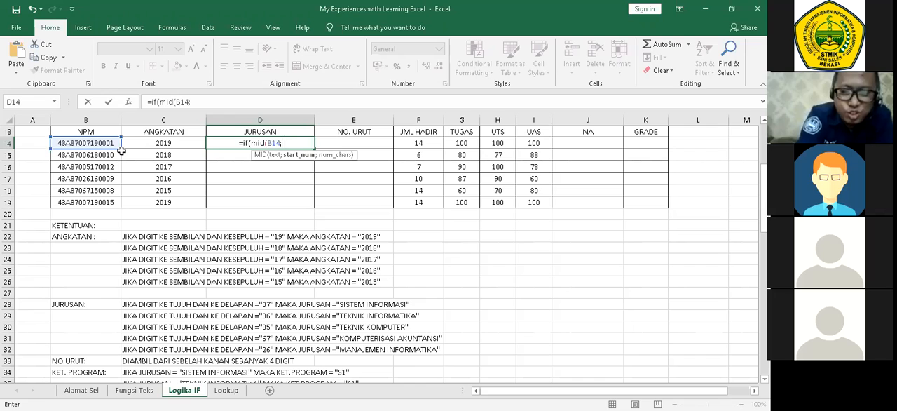
pyautogui.write('7;')
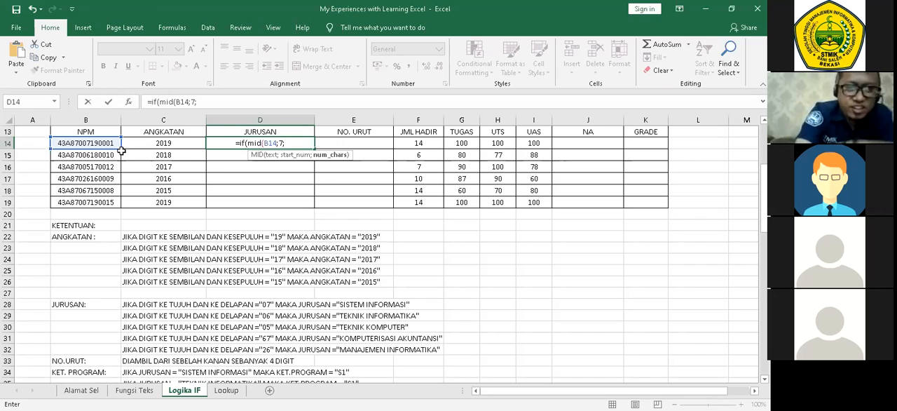
pyautogui.write('2')
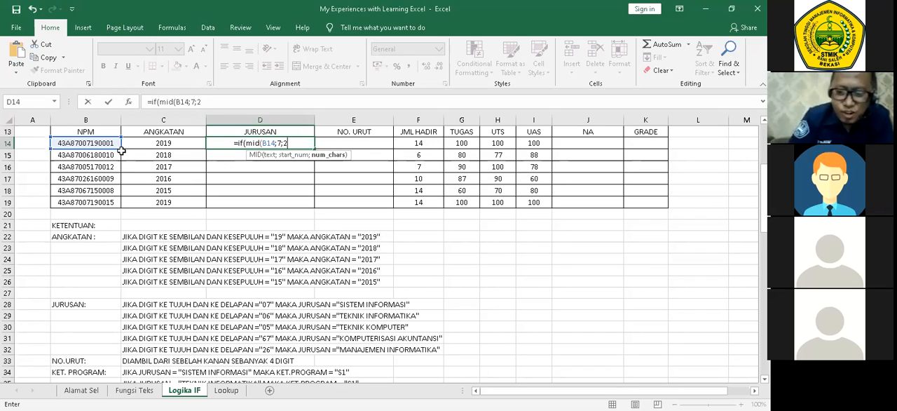
pyautogui.write(')')
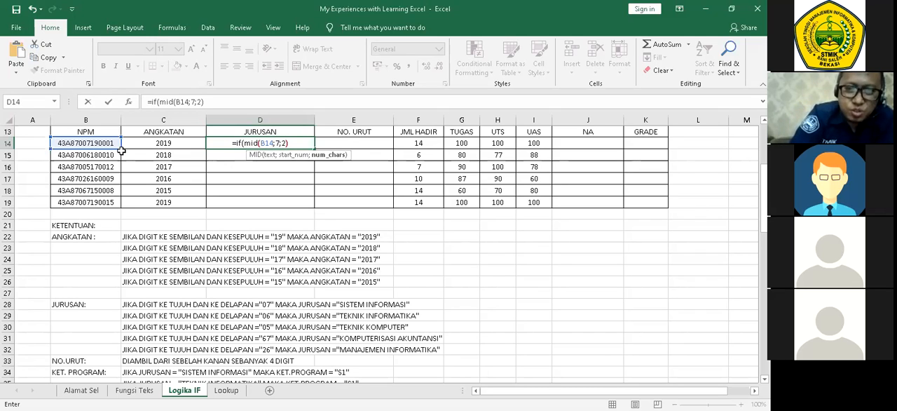
pyautogui.write('=')
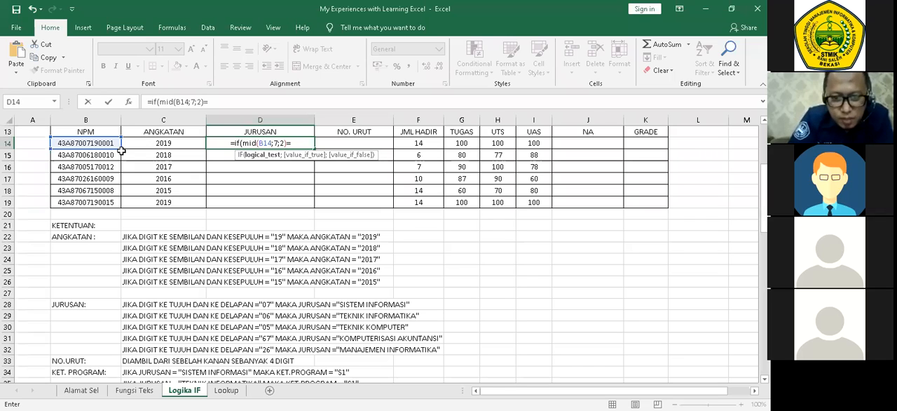
pyautogui.write('"07')
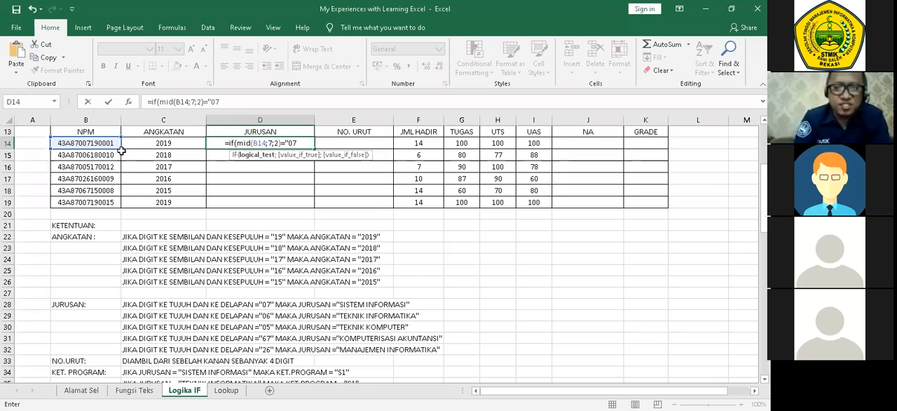
pyautogui.write('"')
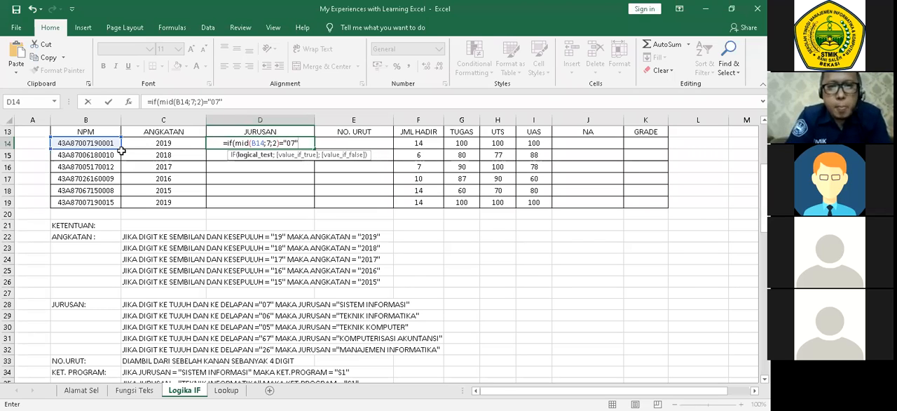
pyautogui.write(';')
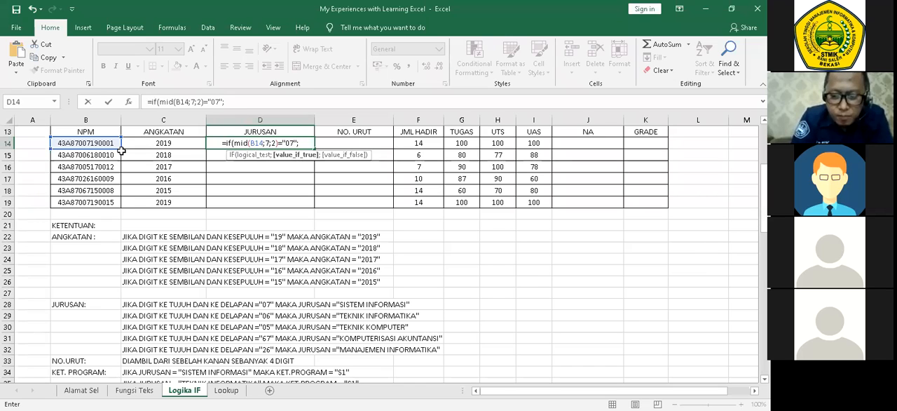
pyautogui.write('"')
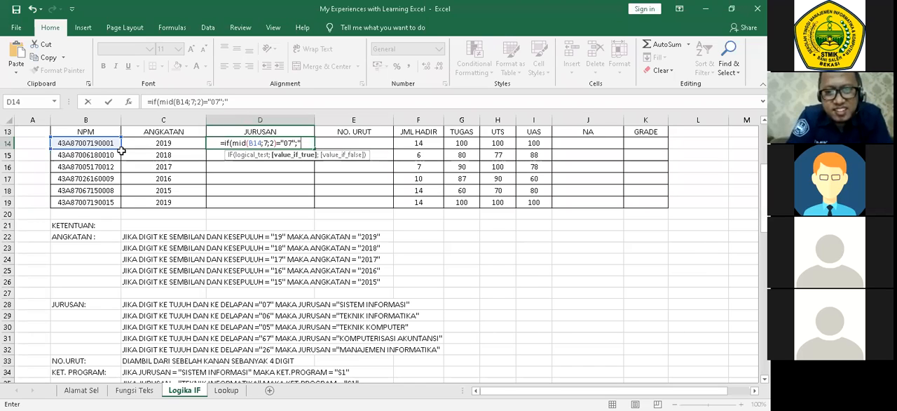
pyautogui.write('s')
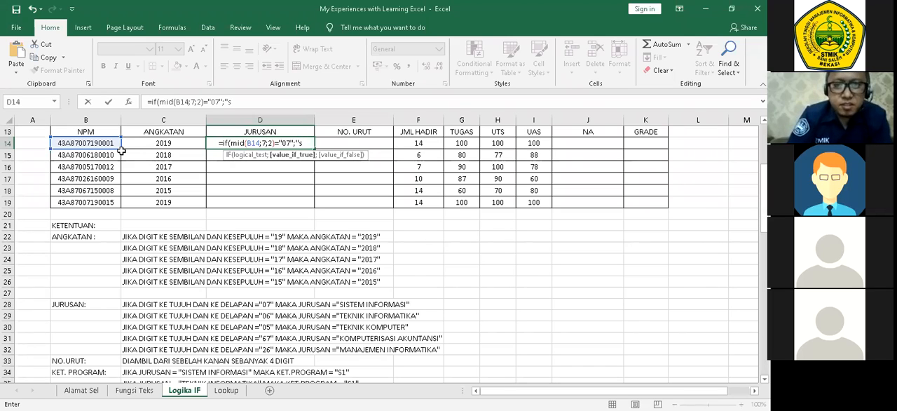
# Add "SISTEM INFORMASI" as the value the IF returns when the test is true.
pyautogui.press('BackSpace')
pyautogui.write('SISTEM')
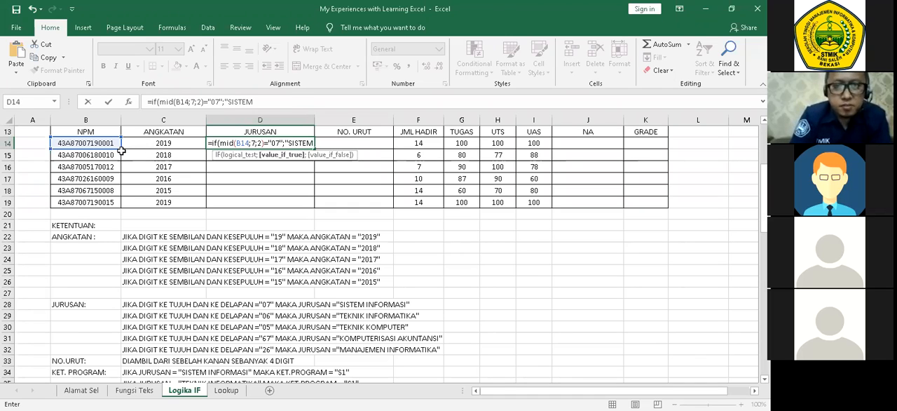
pyautogui.write('INFORMASI"')
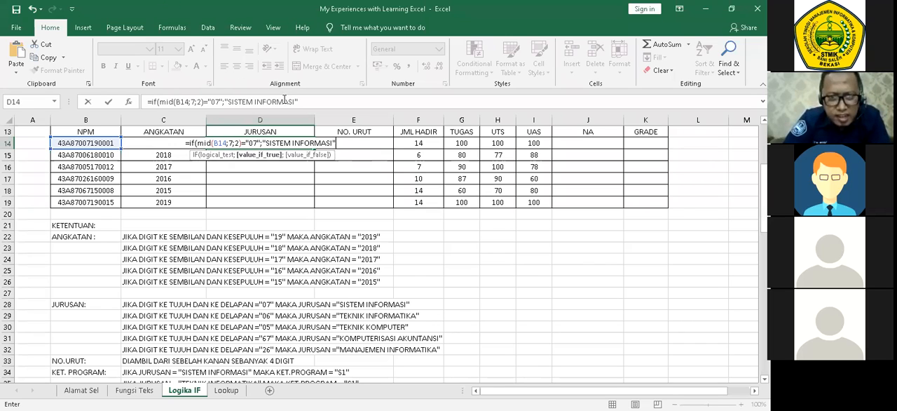
# Nest a copy of the IF condition as the false value and change the copy's test to "06".
pyautogui.click(153, 100)
pyautogui.moveTo(153, 100); pyautogui.dragTo(303, 102)
pyautogui.hotkey('ctrl', 'c')
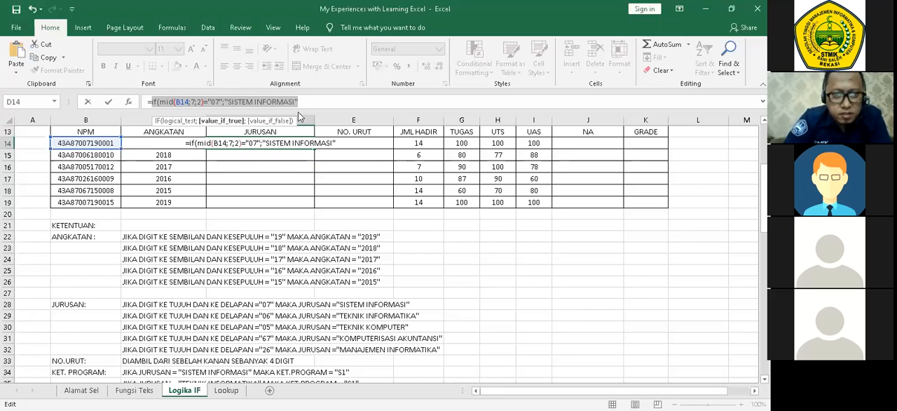
pyautogui.click(341, 97)
pyautogui.write(';')
pyautogui.hotkey('ctrl', 'v')
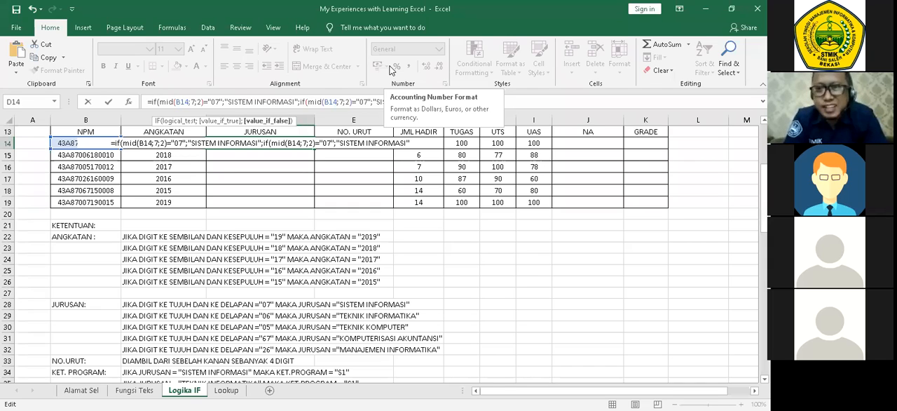
pyautogui.click(369, 102)
pyautogui.press('BackSpace')
pyautogui.write('6')
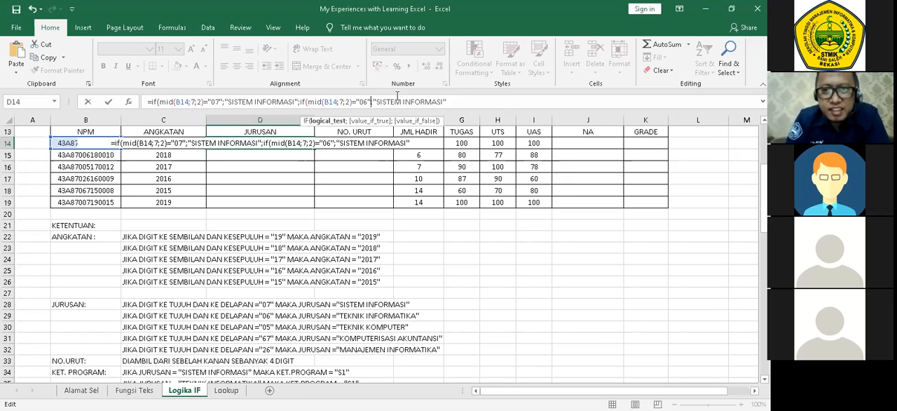
# Replace the true value of the nested "06" IF in the D14 formula with "TEKNIK INFORMATIKA".
pyautogui.press('End')
pyautogui.press('BackSpace')
pyautogui.press('BackSpace')
pyautogui.press('BackSpace')
pyautogui.press('BackSpace')
pyautogui.press('BackSpace')
pyautogui.press('BackSpace')
pyautogui.press('BackSpace')
pyautogui.press('BackSpace')
pyautogui.press('BackSpace')
pyautogui.press('BackSpace')
pyautogui.press('BackSpace')
pyautogui.press('BackSpace')
pyautogui.press('BackSpace')
pyautogui.press('BackSpace')
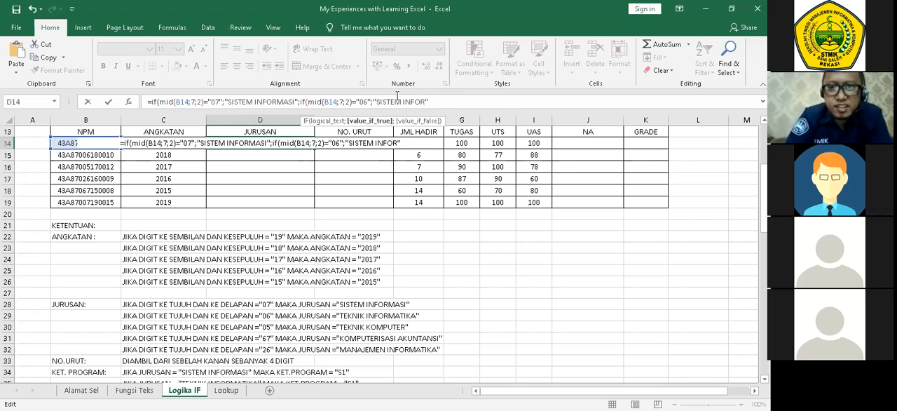
pyautogui.press('BackSpace')
pyautogui.press('BackSpace')
pyautogui.press('BackSpace')
pyautogui.write('T')
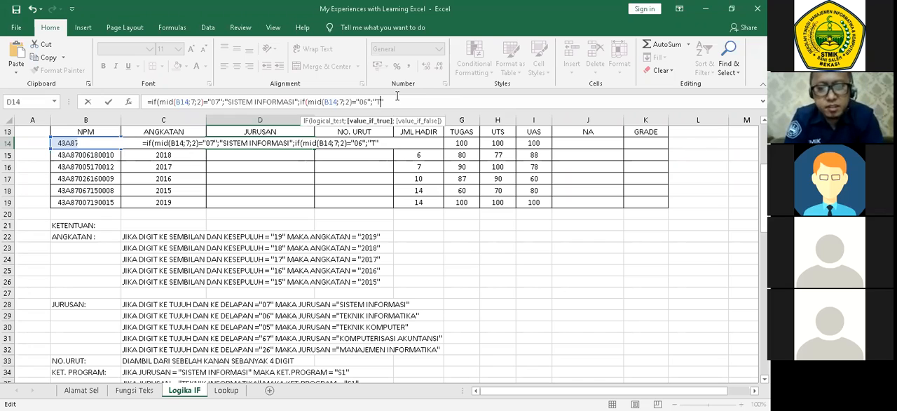
pyautogui.write('EKNIK INFORMATIKA"')
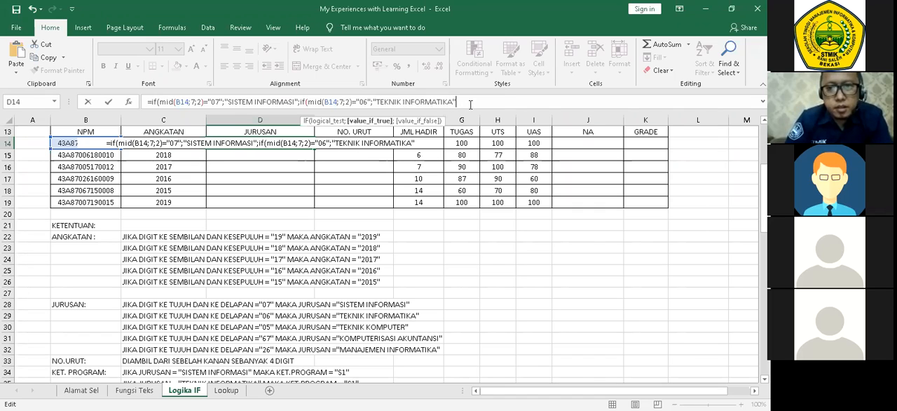
pyautogui.write(';')
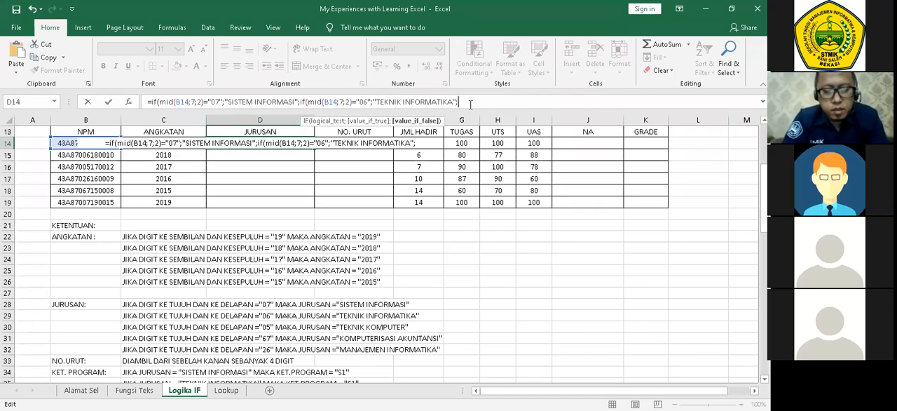
# Nest another copy of the IF condition as the false value after "TEKNIK INFORMATIKA" and change its test to "05".
pyautogui.hotkey('ctrl', 'v')
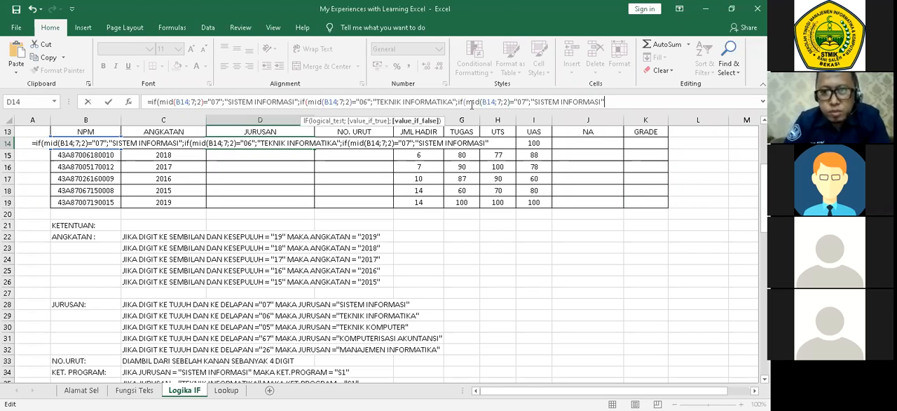
pyautogui.click(527, 99)
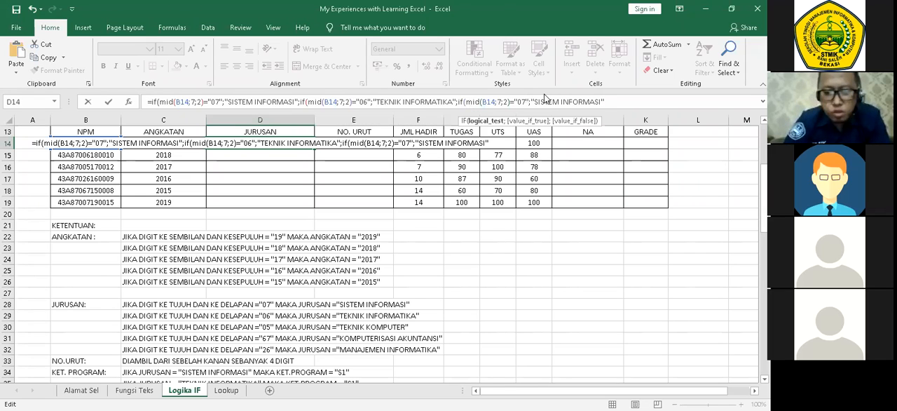
pyautogui.press('BackSpace')
pyautogui.write('5')
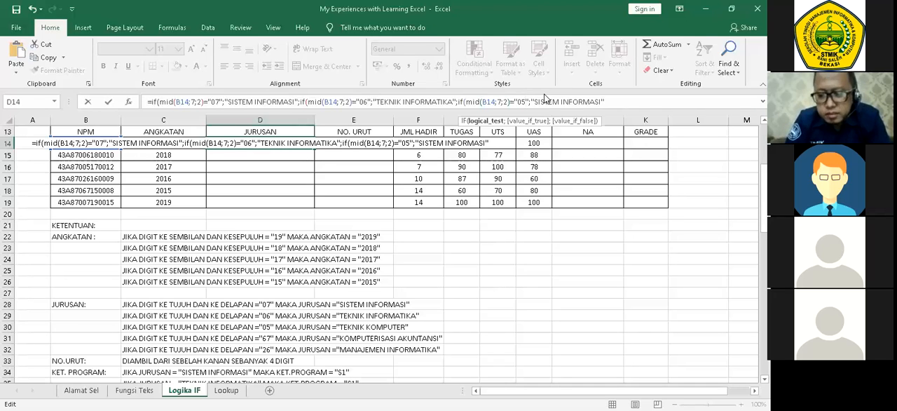
# Replace the true value of the "05" IF in the D14 formula with "TEKNIK KOMPUTER".
pyautogui.press('End')
pyautogui.press('Left')
pyautogui.press('BackSpace')
pyautogui.press('BackSpace')
pyautogui.press('BackSpace')
pyautogui.press('BackSpace')
pyautogui.press('BackSpace')
pyautogui.press('BackSpace')
pyautogui.press('BackSpace')
pyautogui.press('BackSpace')
pyautogui.press('BackSpace')
pyautogui.press('BackSpace')
pyautogui.press('BackSpace')
pyautogui.press('BackSpace')
pyautogui.press('BackSpace')
pyautogui.press('BackSpace')
pyautogui.press('BackSpace')
pyautogui.press('BackSpace')
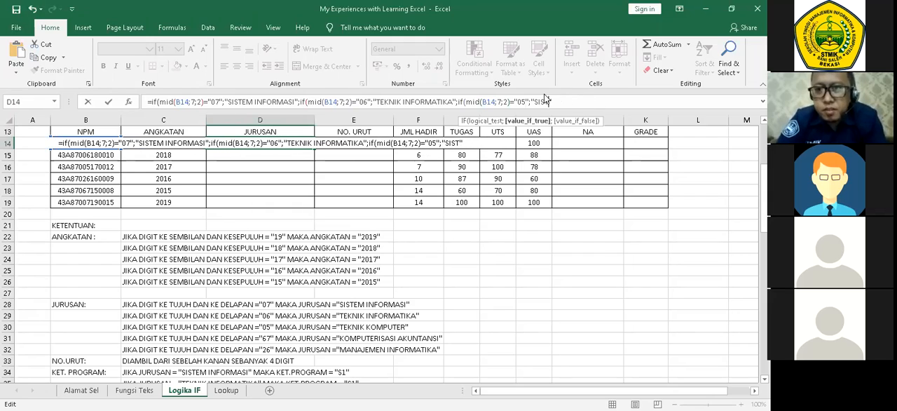
pyautogui.write('TEKNIK ')
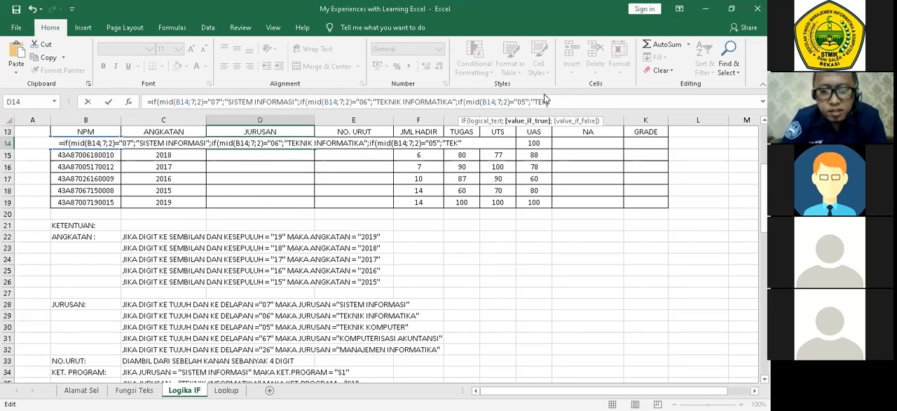
pyautogui.write('KOMPUTER"')
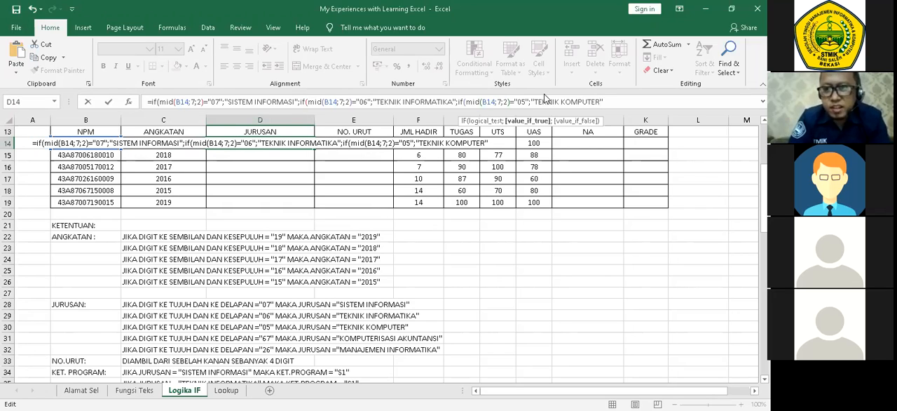
pyautogui.write(';')
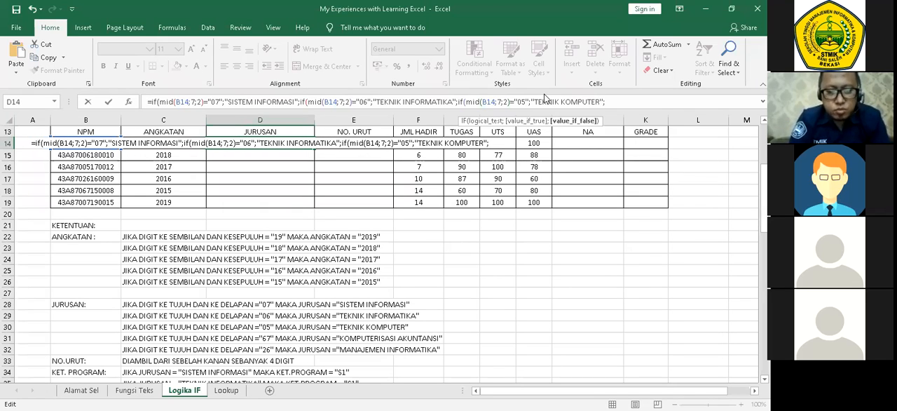
# Nest a further copy of the IF condition after "TEKNIK KOMPUTER" and change its test to "67".
pyautogui.hotkey('ctrl', 'v')
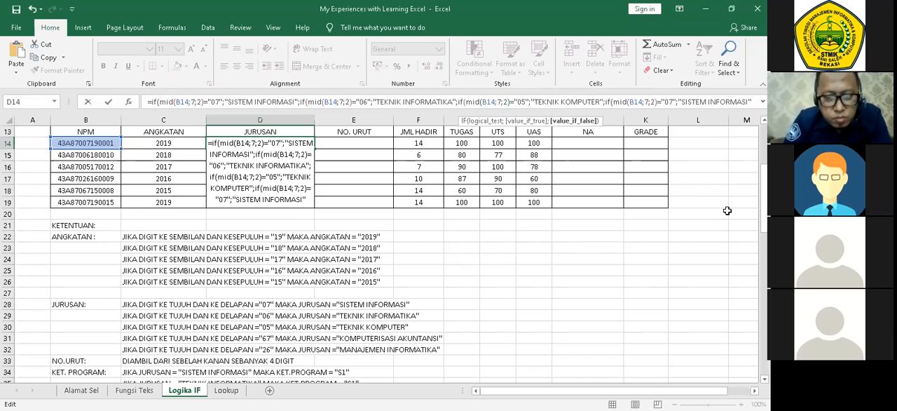
pyautogui.click(670, 102)
pyautogui.press('BackSpace')
pyautogui.write('6')
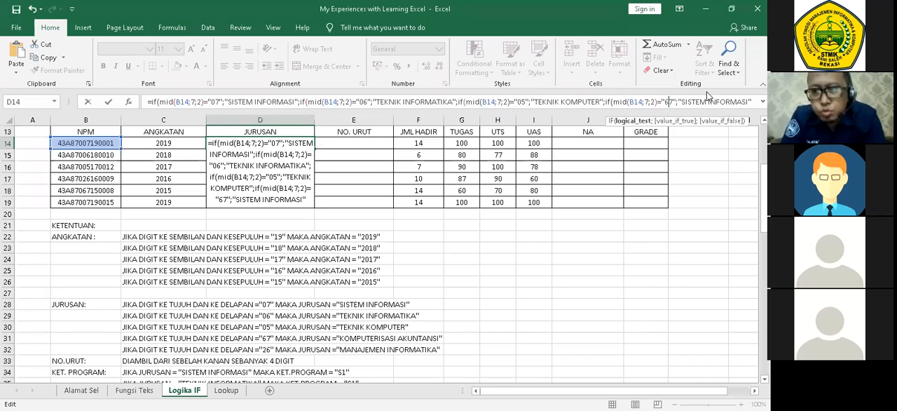
# Replace the true value of the "67" IF in the D14 formula with "KOMPUTERISASI KAUNTANSI".
pyautogui.press('Right')
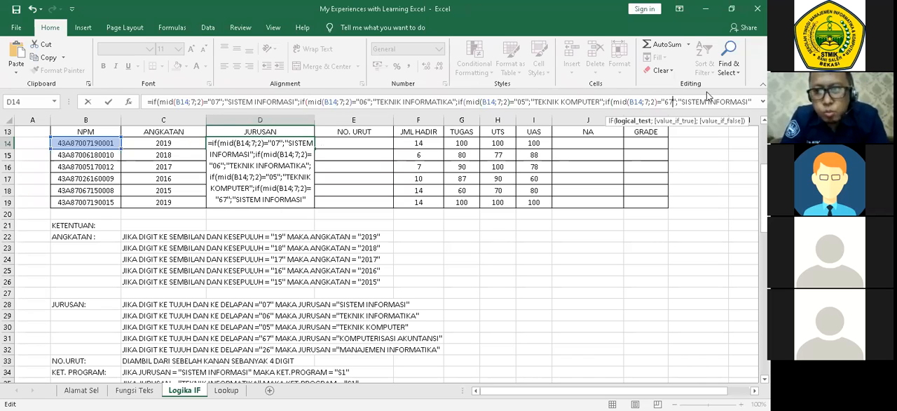
pyautogui.press('Right')
pyautogui.press('Right')
pyautogui.press('Right')
pyautogui.press('Right')
pyautogui.press('Right')
pyautogui.press('Right')
pyautogui.press('Right')
pyautogui.press('Right')
pyautogui.press('Right')
pyautogui.press('Right')
pyautogui.press('Right')
pyautogui.press('Right')
pyautogui.press('Right')
pyautogui.press('Right')
pyautogui.press('Right')
pyautogui.press('Right')
pyautogui.press('Right')
pyautogui.press('Right')
pyautogui.press('Right')
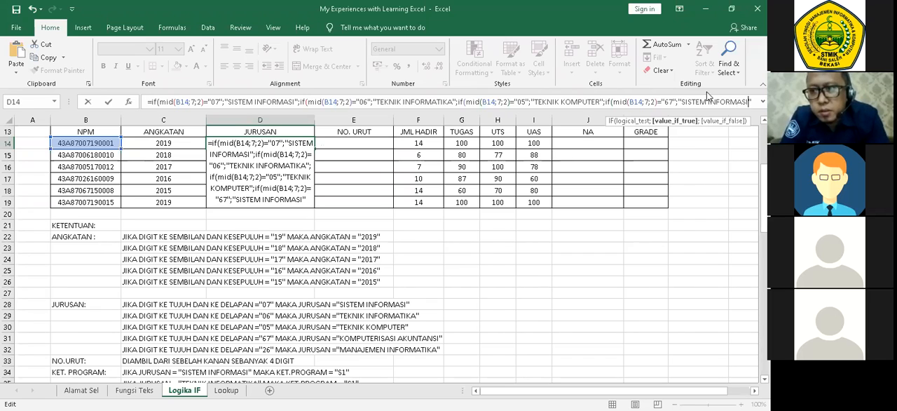
pyautogui.press('BackSpace')
pyautogui.press('BackSpace')
pyautogui.press('BackSpace')
pyautogui.press('BackSpace')
pyautogui.press('BackSpace')
pyautogui.press('BackSpace')
pyautogui.press('BackSpace')
pyautogui.press('BackSpace')
pyautogui.press('BackSpace')
pyautogui.press('BackSpace')
pyautogui.press('BackSpace')
pyautogui.press('BackSpace')
pyautogui.press('BackSpace')
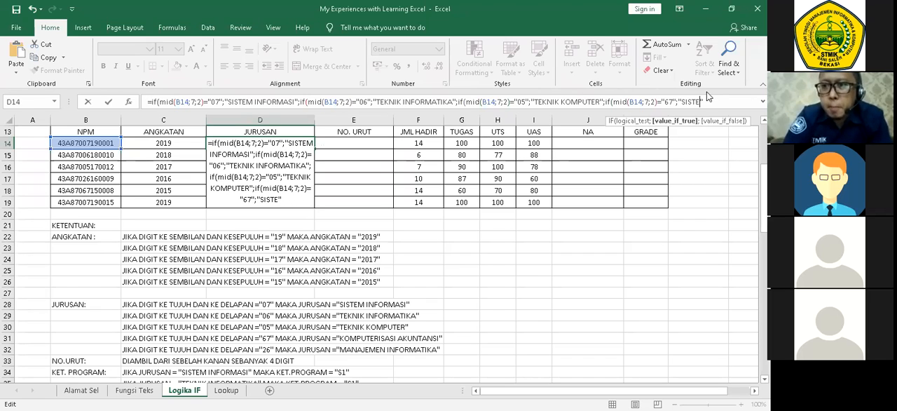
pyautogui.press('BackSpace')
pyautogui.press('BackSpace')
pyautogui.write('KOMPUTERISASI KAUNTANSI')
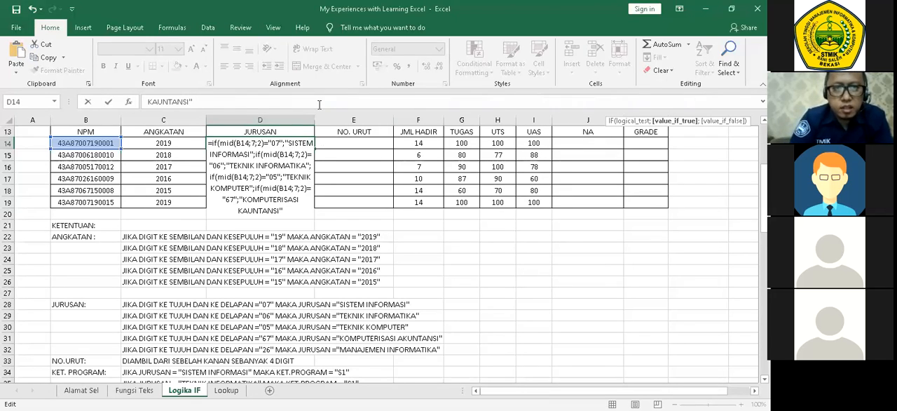
# Add "MANAJEMEN INFORMATIKA" as the final false value, close all four nested IFs and enter the formula in D14.
pyautogui.write(';"MA')
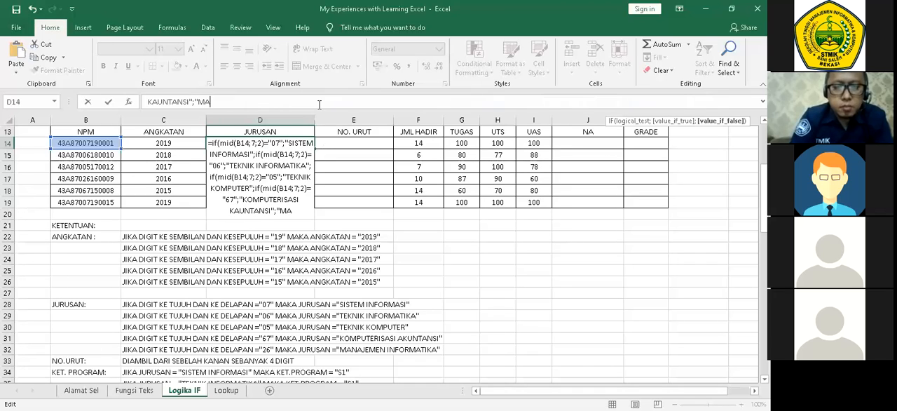
pyautogui.write('NAJEMEN I')
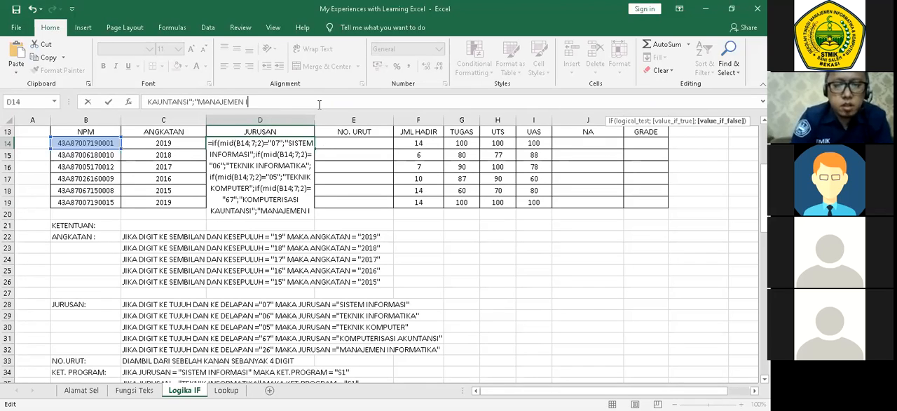
pyautogui.write('NFORMATI')
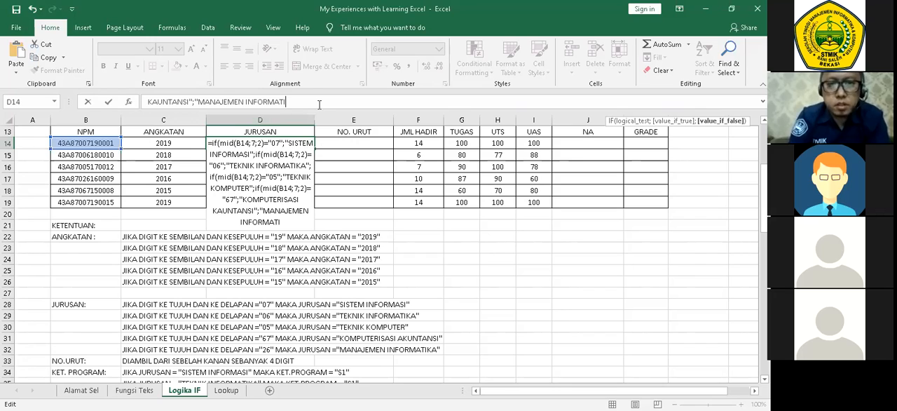
pyautogui.write('KA')
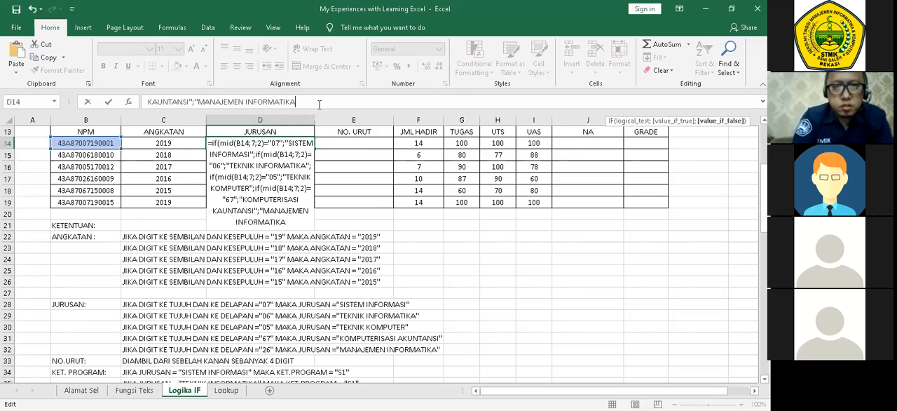
pyautogui.write('"')
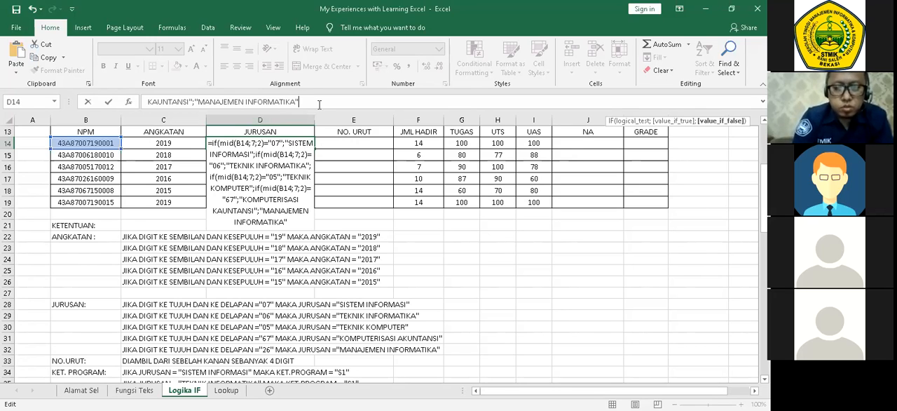
pyautogui.write(')')
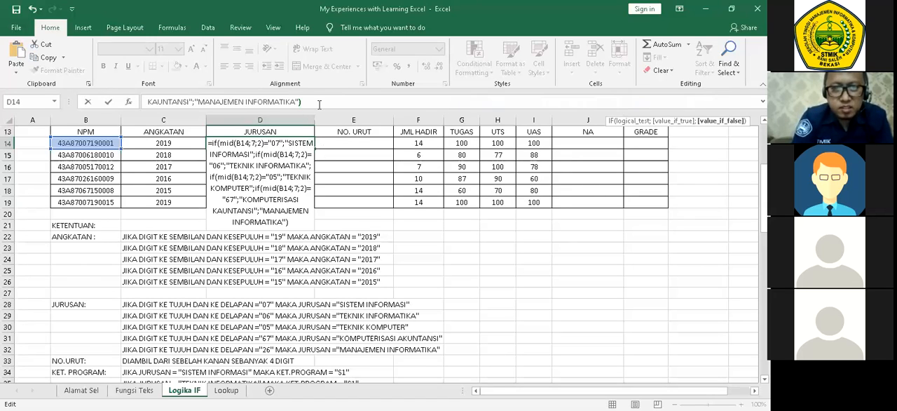
pyautogui.write(')))')
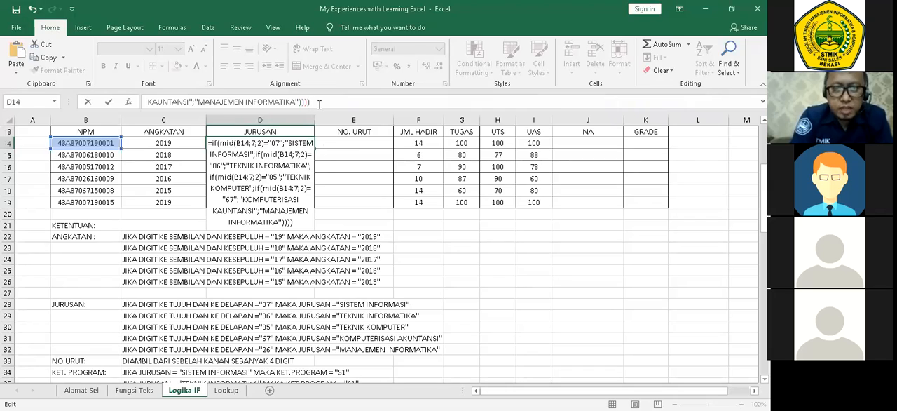
pyautogui.press('Return')
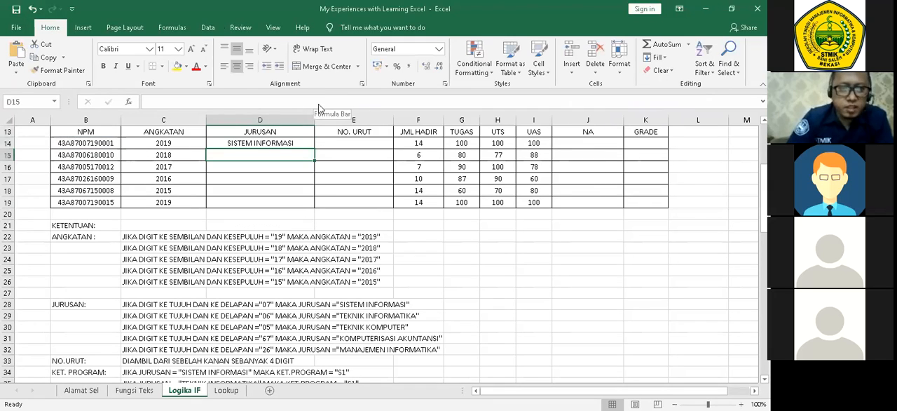
# Fill the JURUSAN formula from D14 down through D19.
pyautogui.click(288, 148)
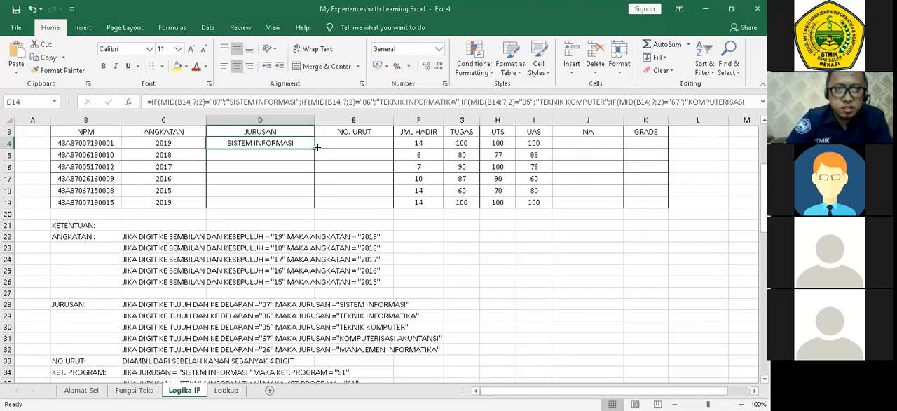
pyautogui.doubleClick(315, 149)
pyautogui.moveTo(429, 247); pyautogui.dragTo(447, 247)
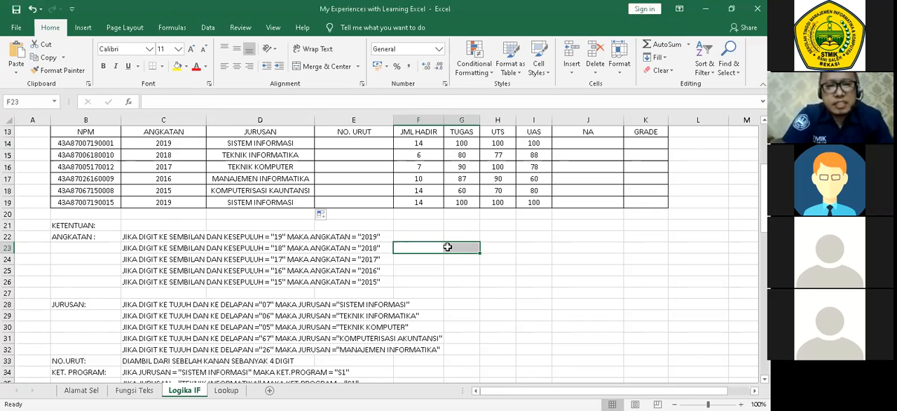
pyautogui.click(543, 248)
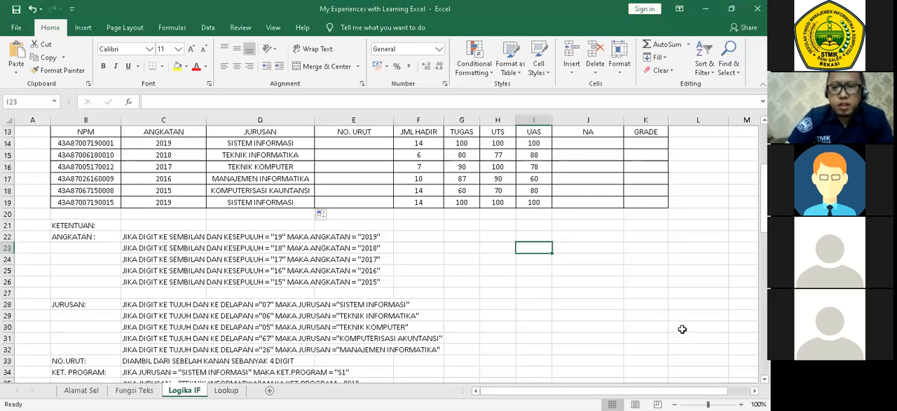
# Enter =MID(B14;11;4) in the first NO. URUT cell, E14, and fill the formula down through E19.
pyautogui.moveTo(764, 195)
pyautogui.mouseDown()
pyautogui.moveTo(764, 237)
pyautogui.moveTo(764, 189)
pyautogui.mouseUp()
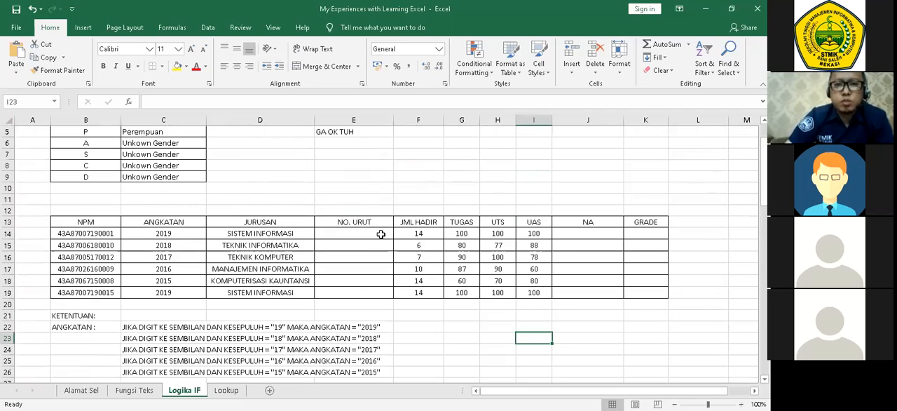
pyautogui.click(381, 234)
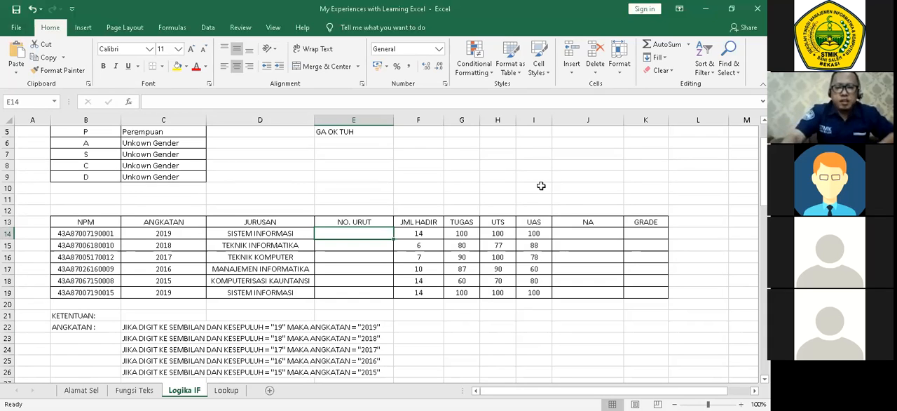
pyautogui.write('=')
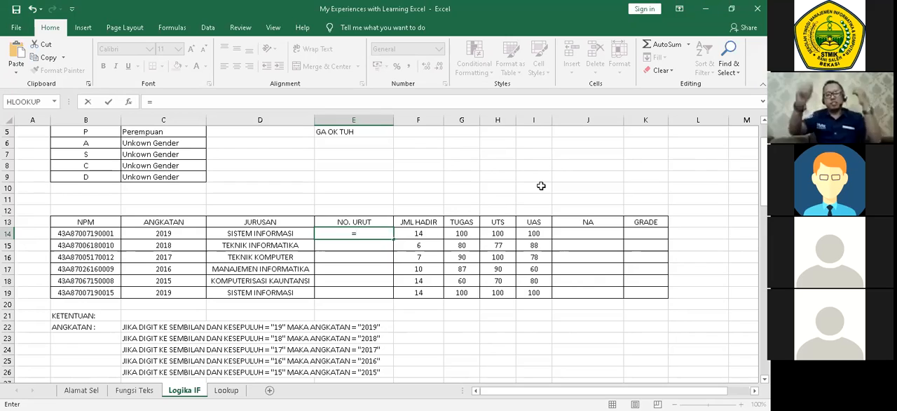
pyautogui.write('MI')
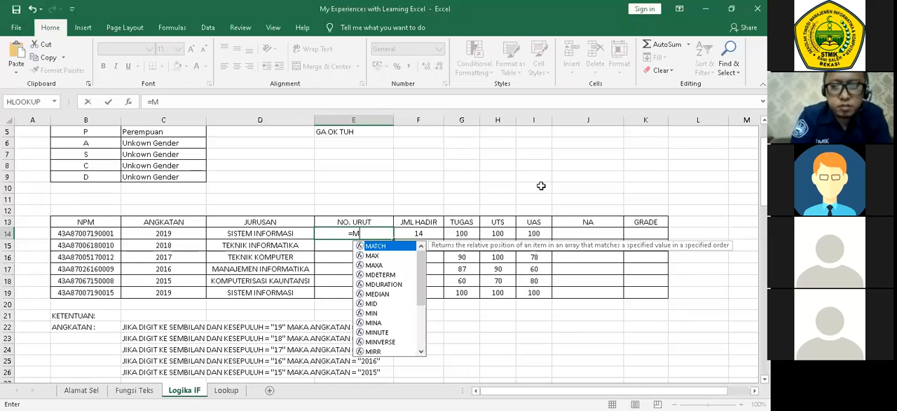
pyautogui.press('Tab')
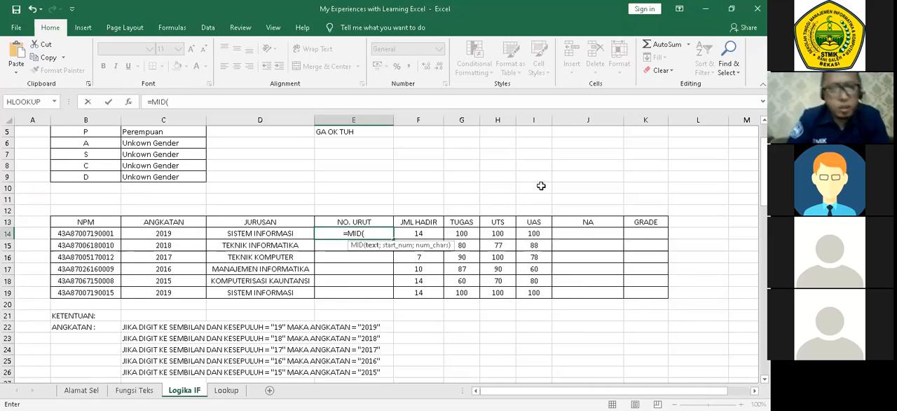
pyautogui.click(109, 236)
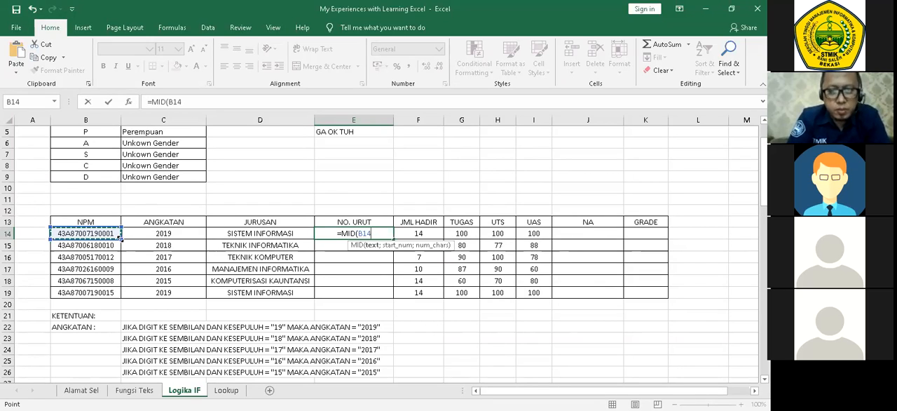
pyautogui.write(';')
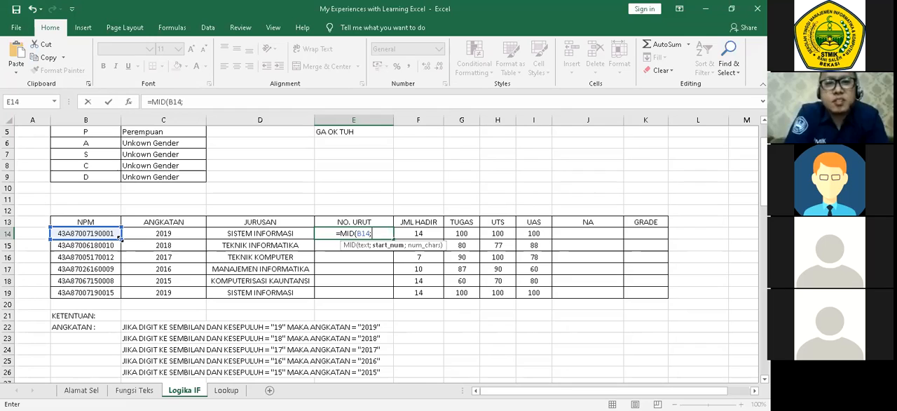
pyautogui.write('11')
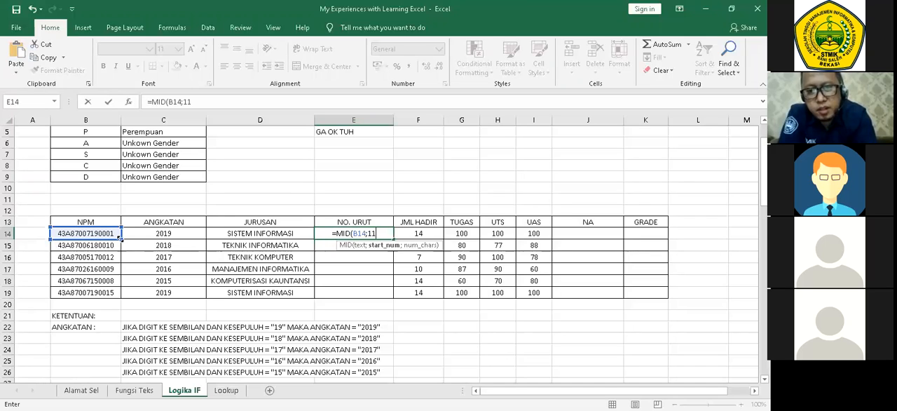
pyautogui.write(';')
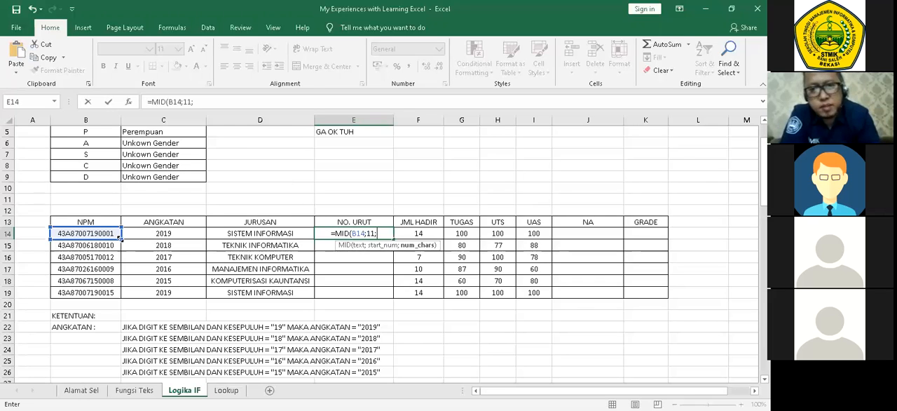
pyautogui.write('4)')
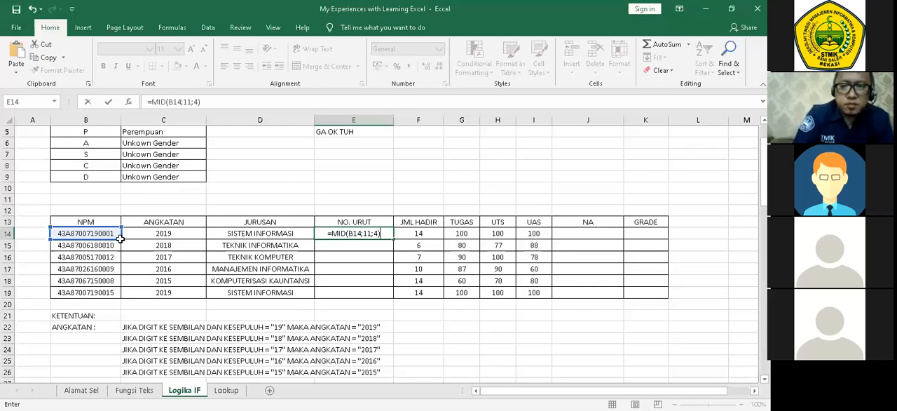
pyautogui.press('Return')
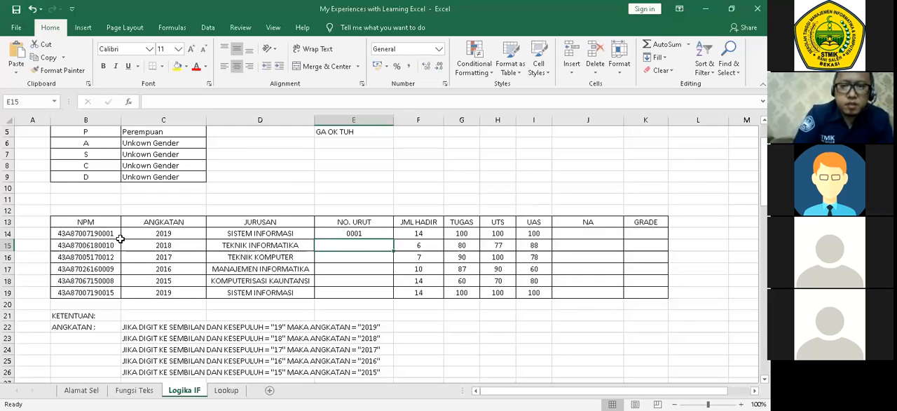
pyautogui.click(389, 236)
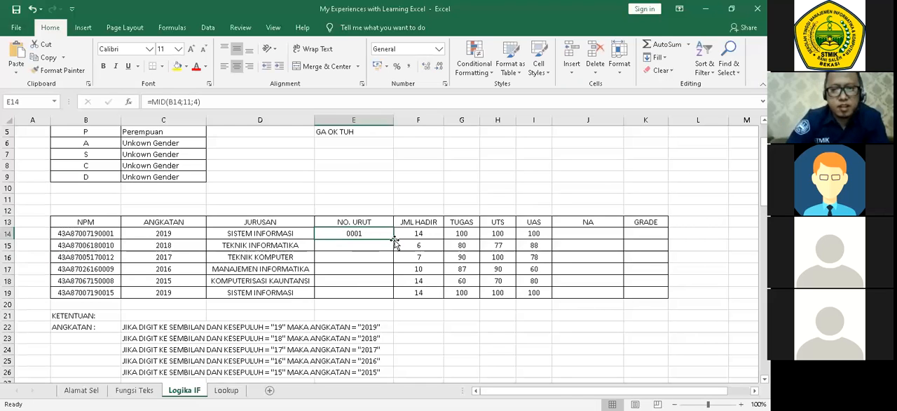
pyautogui.doubleClick(394, 239)
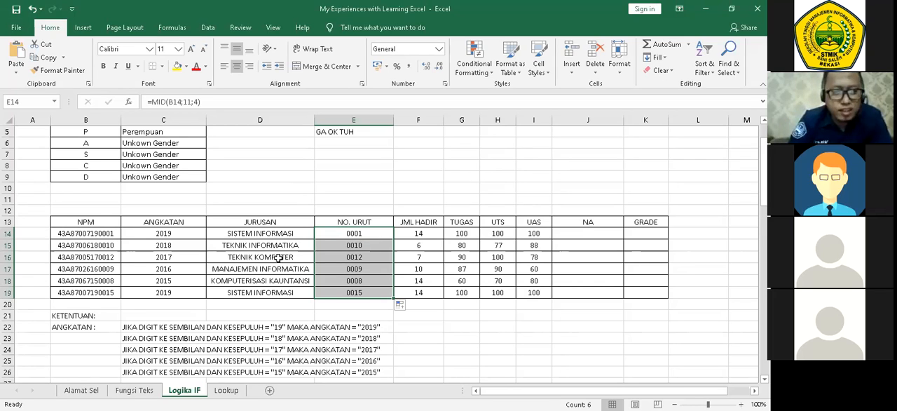
# Check the NO.URUT rule in row 33 of the conditions listed below the student table.
pyautogui.click(221, 336)
pyautogui.scroll(-3, 221, 332)
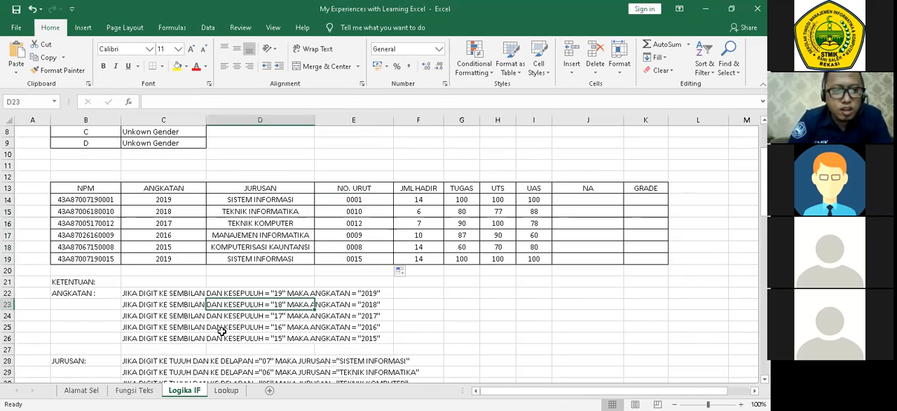
pyautogui.scroll(-1, 220, 330)
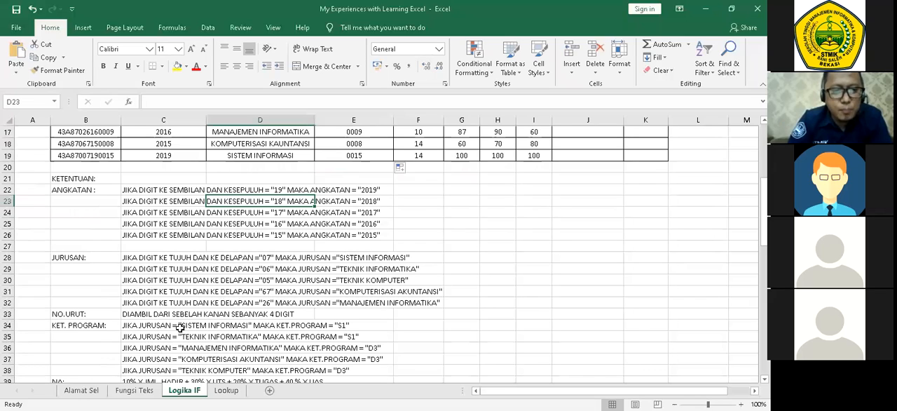
pyautogui.click(249, 316)
pyautogui.press('Left')
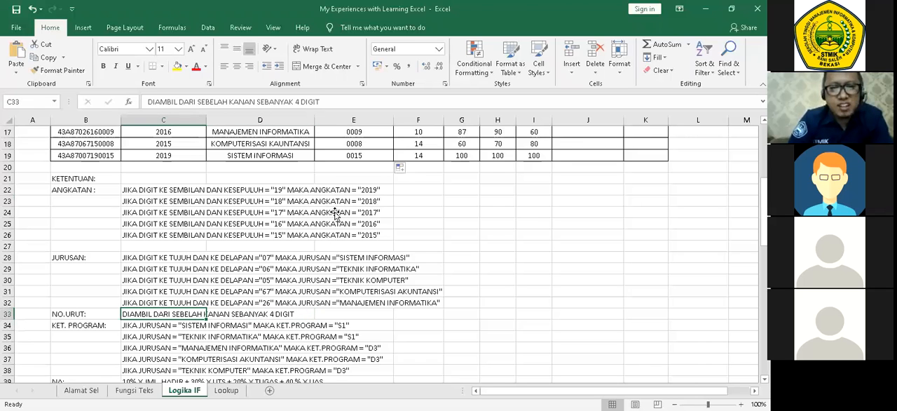
# Replace the MID formula in E14 with =RIGHT(B14;4).
pyautogui.press('Right')
pyautogui.hotkey('ctrl', 'Up')
pyautogui.hotkey('ctrl', 'Up')
pyautogui.hotkey('ctrl', 'Up')
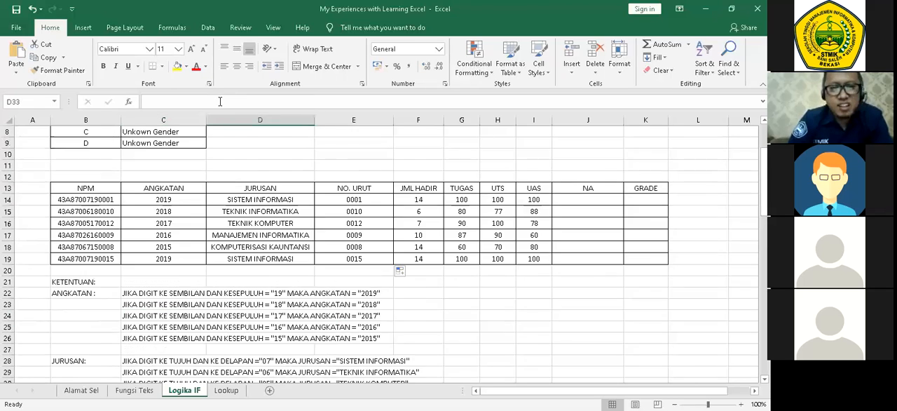
pyautogui.hotkey('ctrl', 'Down')
pyautogui.press('Down')
pyautogui.press('Right')
pyautogui.click(220, 102)
pyautogui.press('BackSpace')
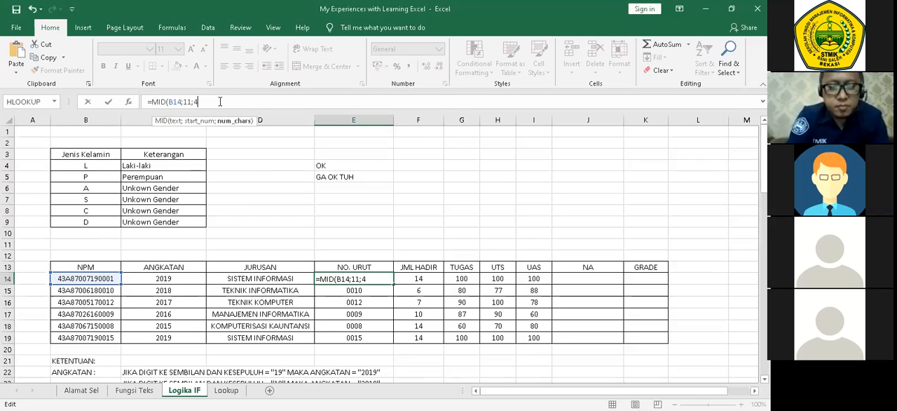
pyautogui.press('BackSpace')
pyautogui.press('BackSpace')
pyautogui.press('BackSpace')
pyautogui.press('BackSpace')
pyautogui.press('BackSpace')
pyautogui.press('BackSpace')
pyautogui.press('BackSpace')
pyautogui.press('BackSpace')
pyautogui.press('BackSpace')
pyautogui.press('BackSpace')
pyautogui.press('BackSpace')
pyautogui.press('BackSpace')
pyautogui.write('RIGHT(')
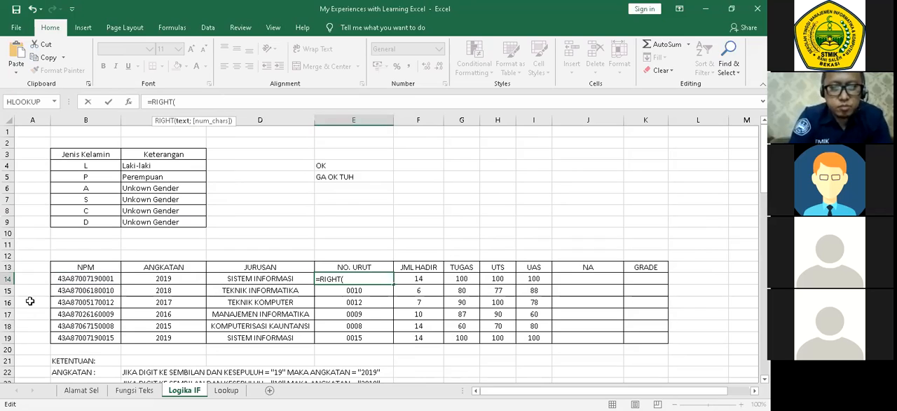
pyautogui.click(78, 280)
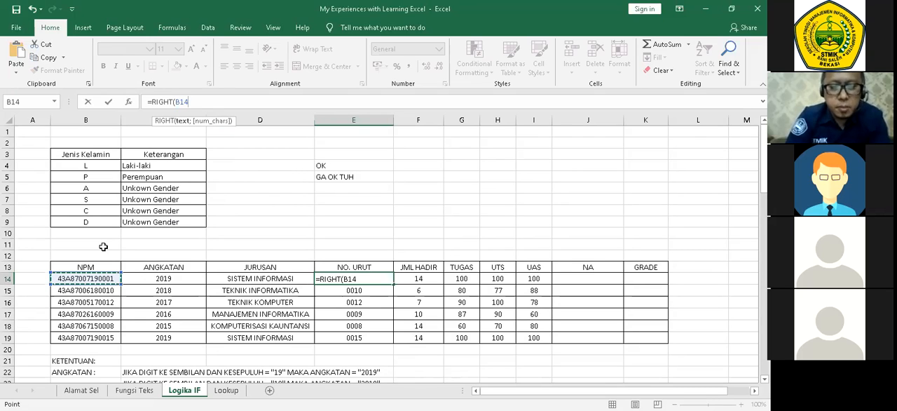
pyautogui.write(';4')
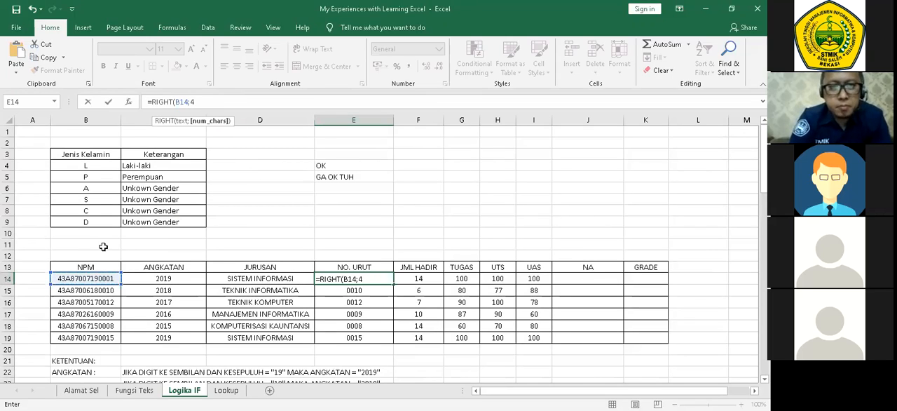
pyautogui.write(')')
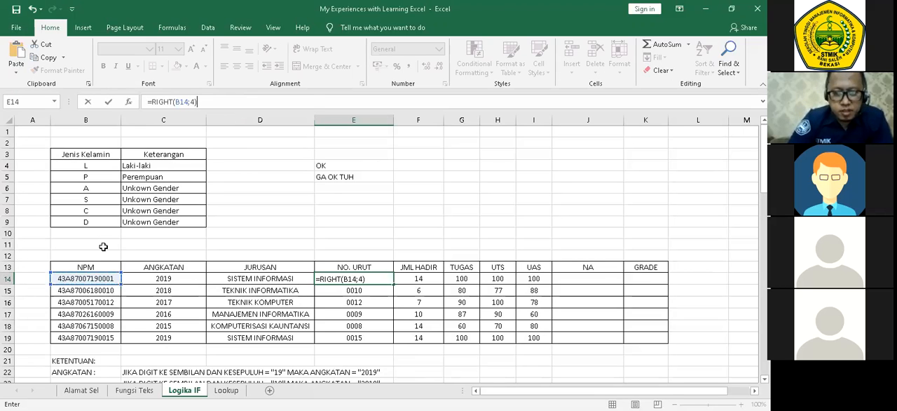
pyautogui.press('Return')
# Fill the RIGHT formula from E14 down through E19 in the NO. URUT column.
pyautogui.click(354, 279)
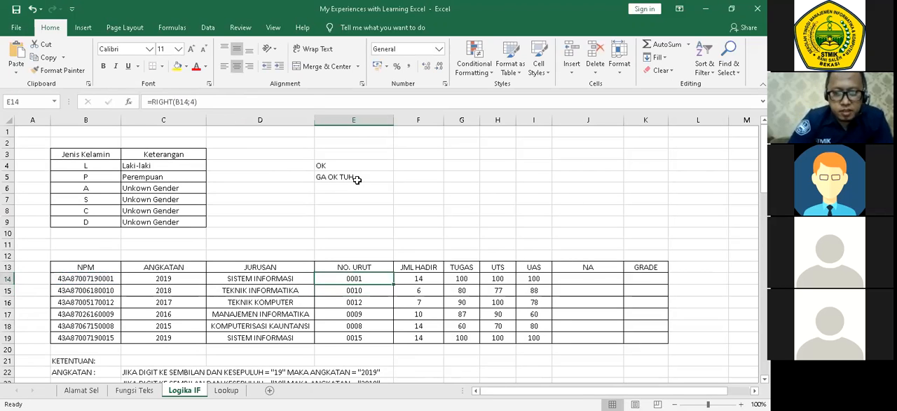
pyautogui.doubleClick(393, 284)
pyautogui.scroll(-3, 498, 282)
pyautogui.click(497, 281)
pyautogui.moveTo(354, 177); pyautogui.dragTo(354, 236)
pyautogui.click(498, 269)
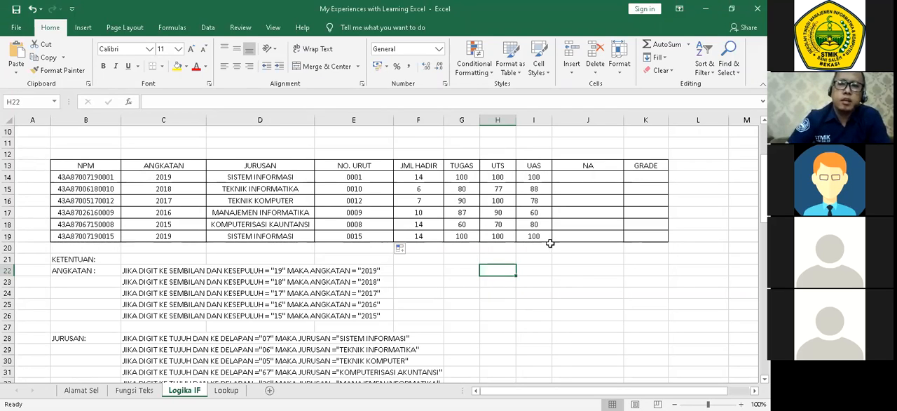
# Examine the NA weighting rule and the GRADE range table below the student table.
pyautogui.click(575, 267)
pyautogui.scroll(-2, 574, 264)
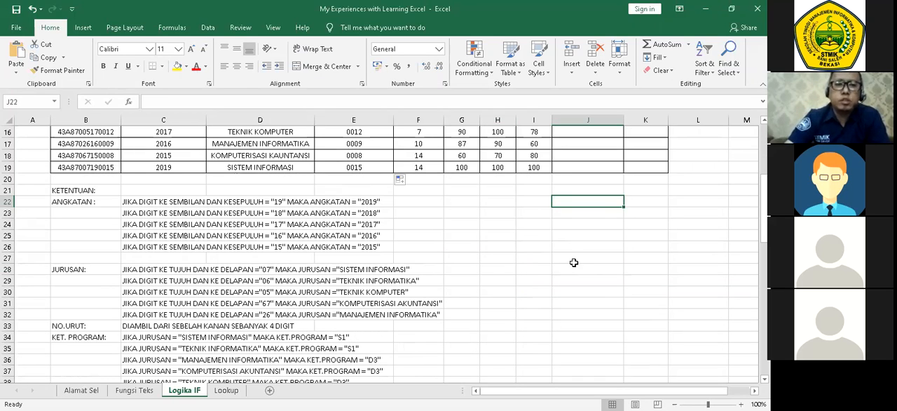
pyautogui.scroll(-4, 326, 269)
pyautogui.click(100, 256)
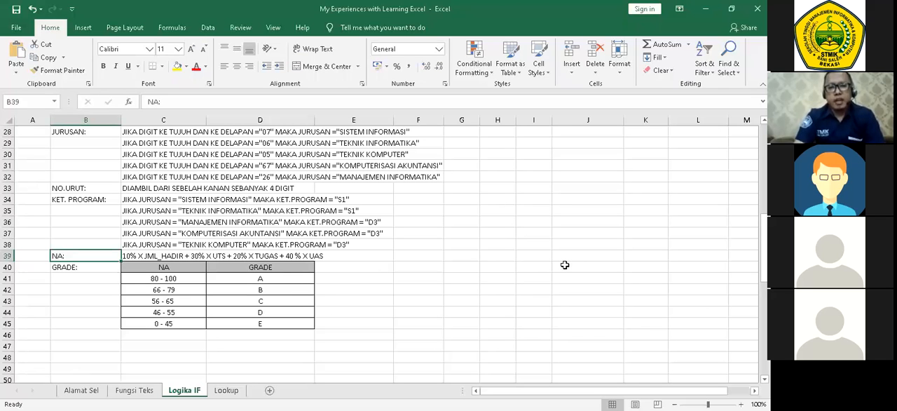
pyautogui.scroll(8, 568, 298)
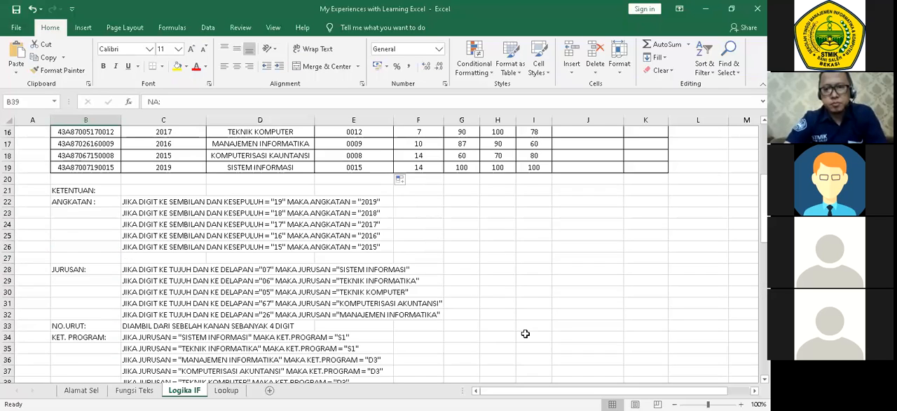
pyautogui.scroll(1, 525, 334)
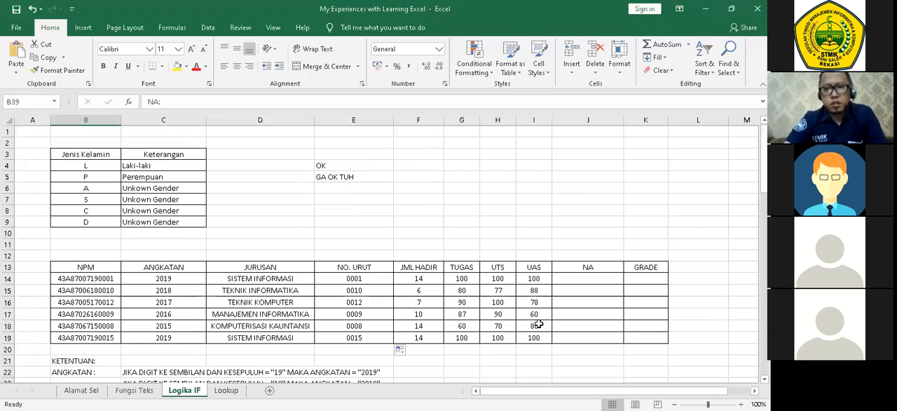
pyautogui.click(589, 286)
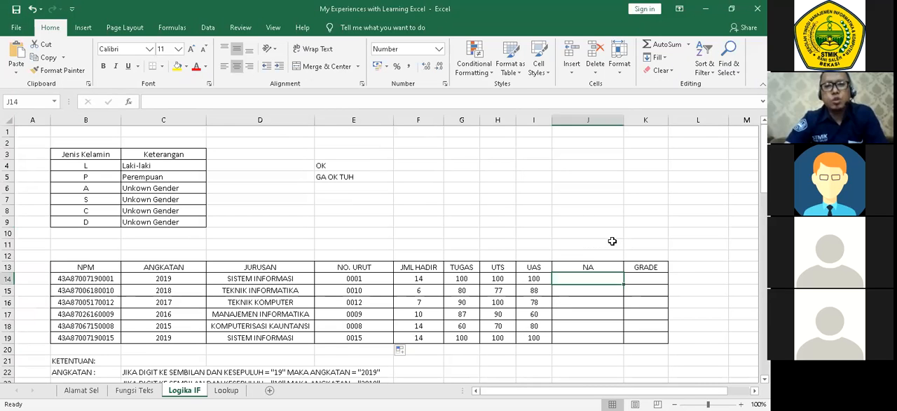
pyautogui.scroll(-1, 612, 241)
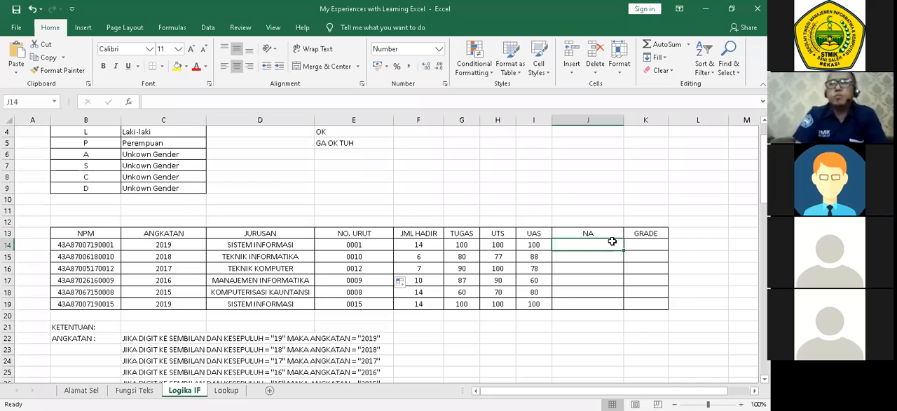
pyautogui.scroll(-2, 612, 240)
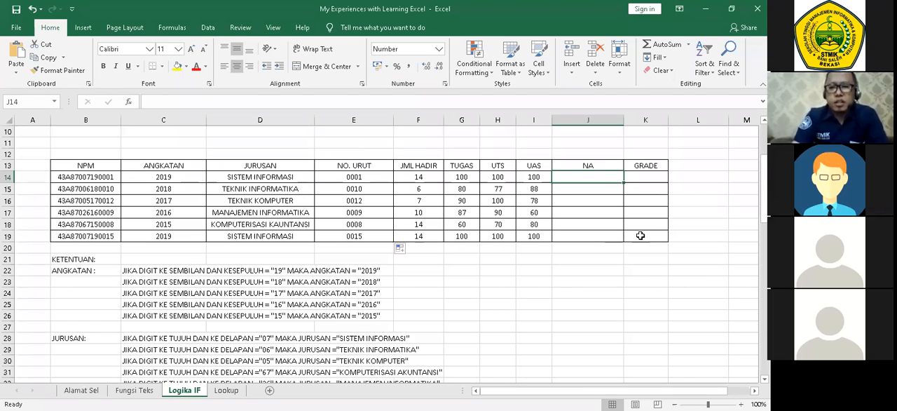
pyautogui.scroll(-2, 640, 255)
pyautogui.scroll(3, 639, 256)
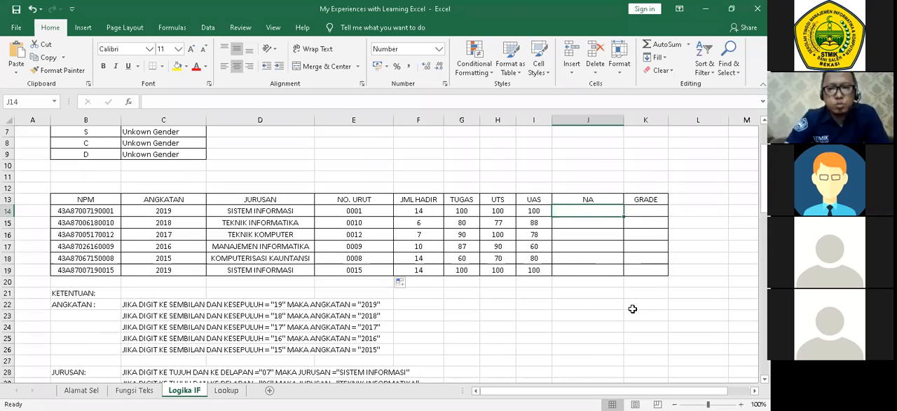
# Narrow the NA column (column J) of the student table.
pyautogui.click(633, 308)
pyautogui.click(611, 213)
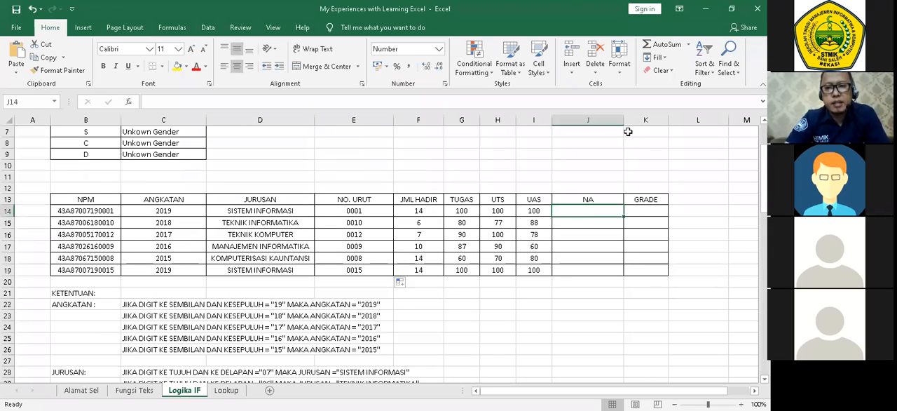
pyautogui.moveTo(624, 120); pyautogui.dragTo(597, 120)
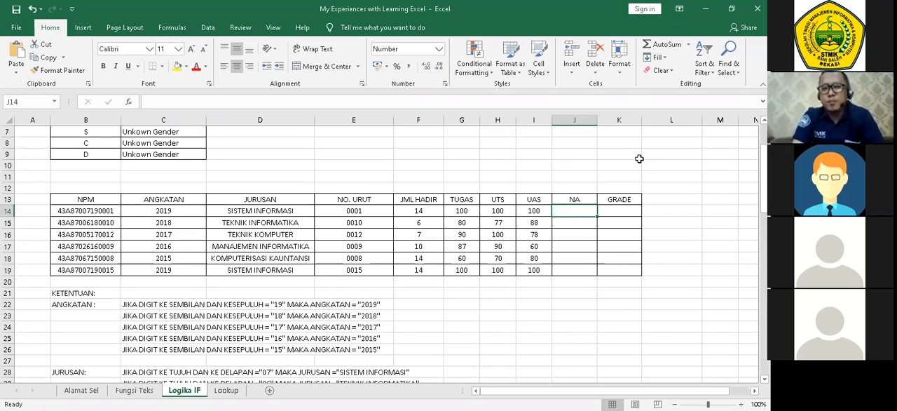
pyautogui.click(471, 325)
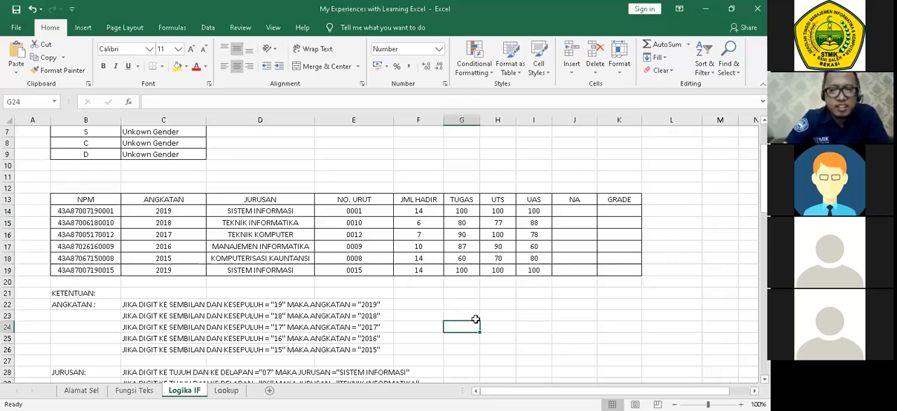
# Consult the NA weighting rule below the student table and begin a formula in J14, the first NA cell.
pyautogui.scroll(-3, 330, 287)
pyautogui.scroll(-4, 226, 294)
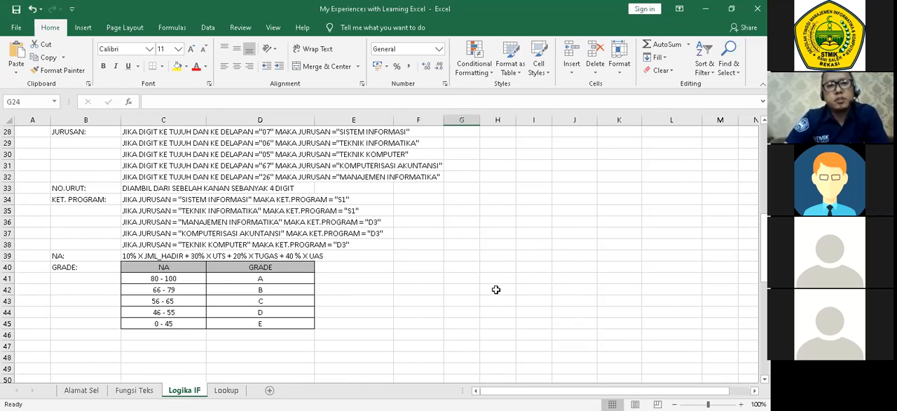
pyautogui.scroll(9, 496, 290)
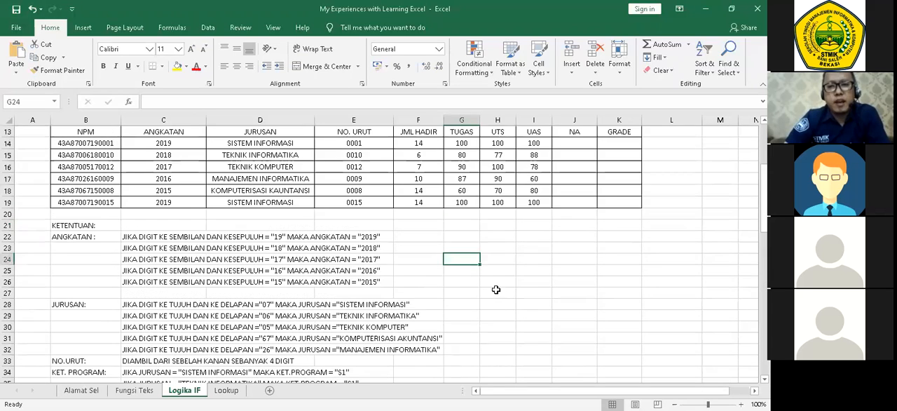
pyautogui.scroll(-1, 563, 258)
pyautogui.click(586, 244)
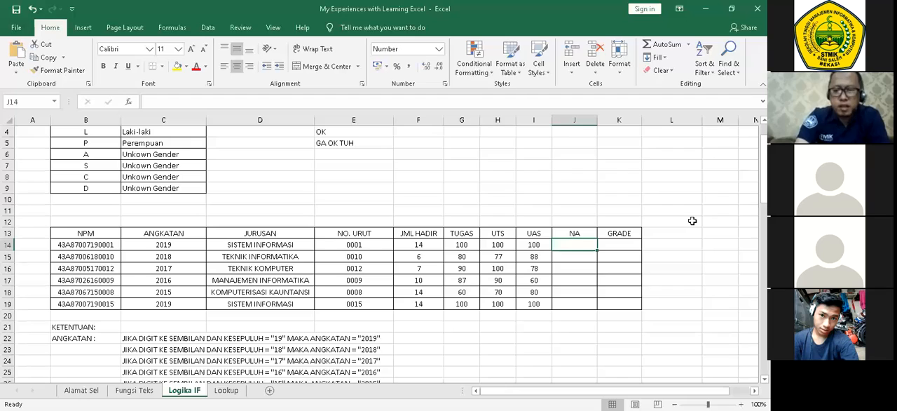
pyautogui.write('=')
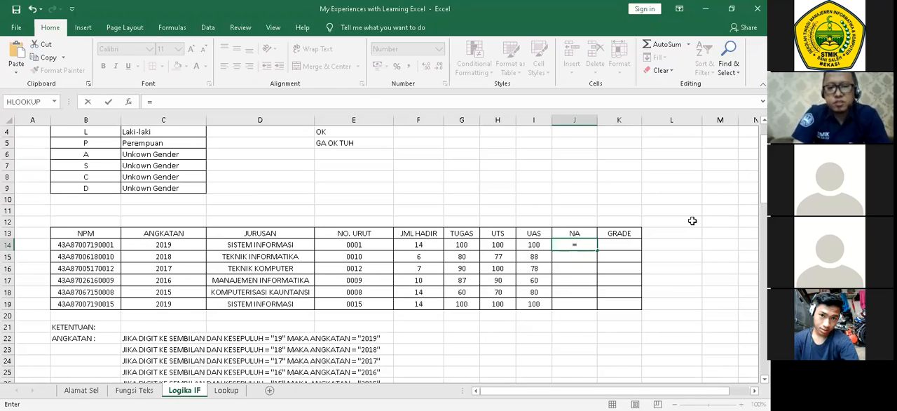
pyautogui.write('S')
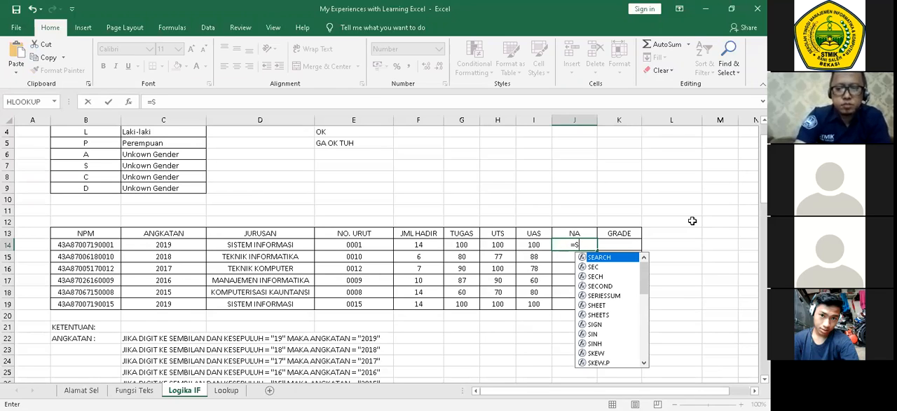
pyautogui.write('UM(')
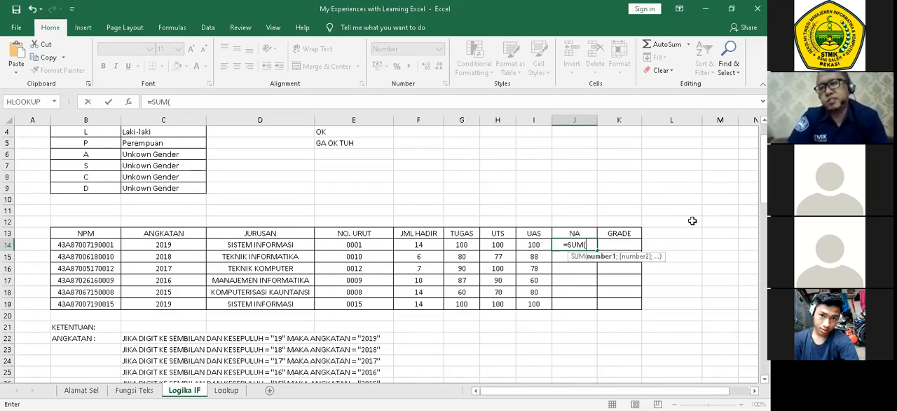
pyautogui.press('BackSpace')
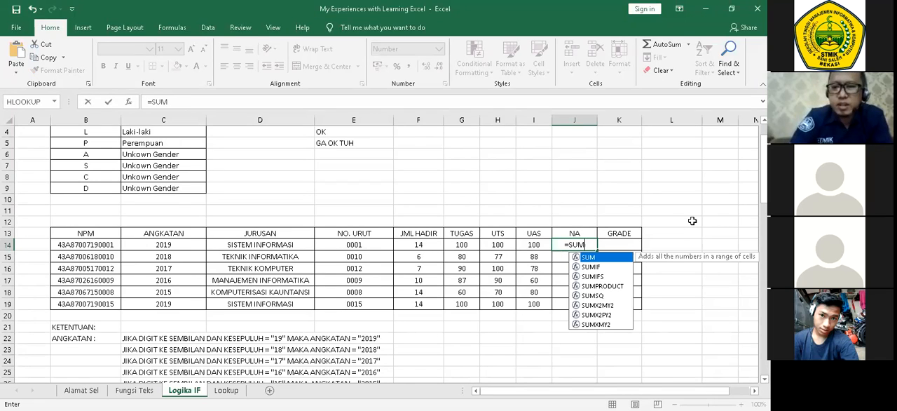
pyautogui.press('BackSpace')
pyautogui.press('BackSpace')
pyautogui.press('BackSpace')
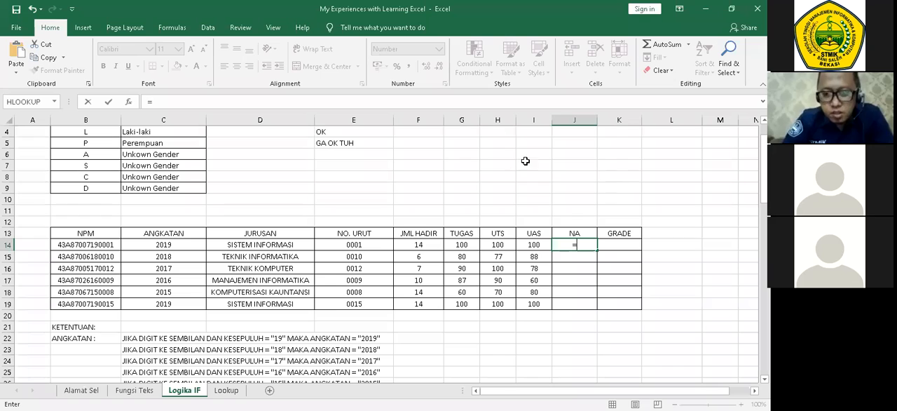
# Complete the J14 formula as =F14/14*10 to weight the JML HADIR attendance out of 14 meetings.
pyautogui.click(423, 247)
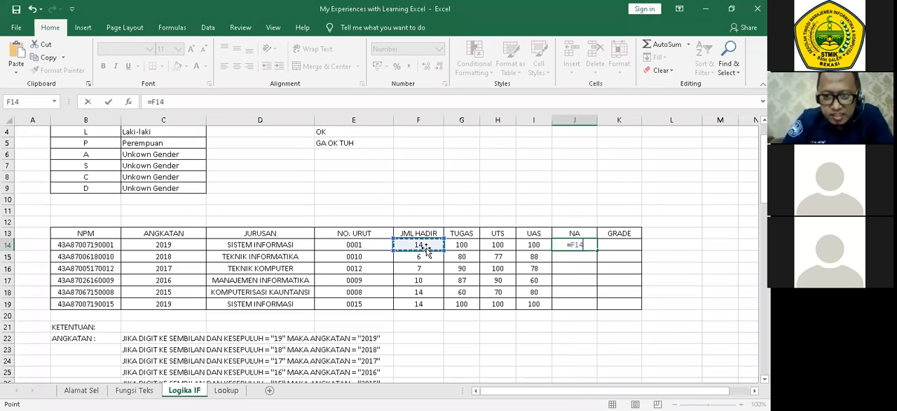
pyautogui.write('/14')
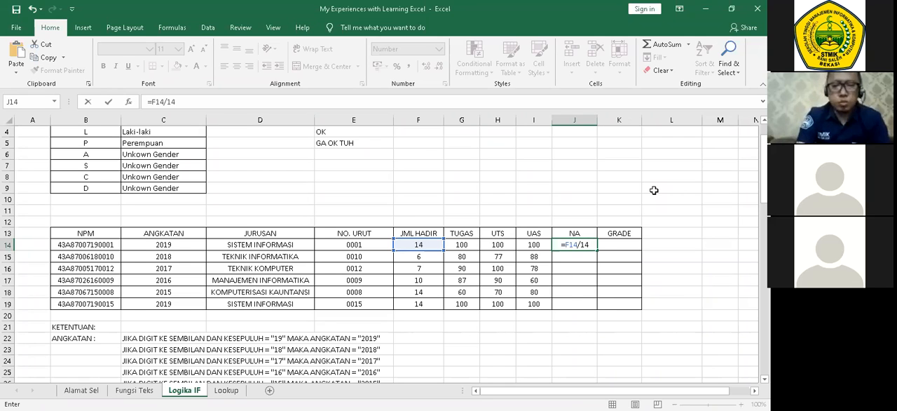
pyautogui.write('*')
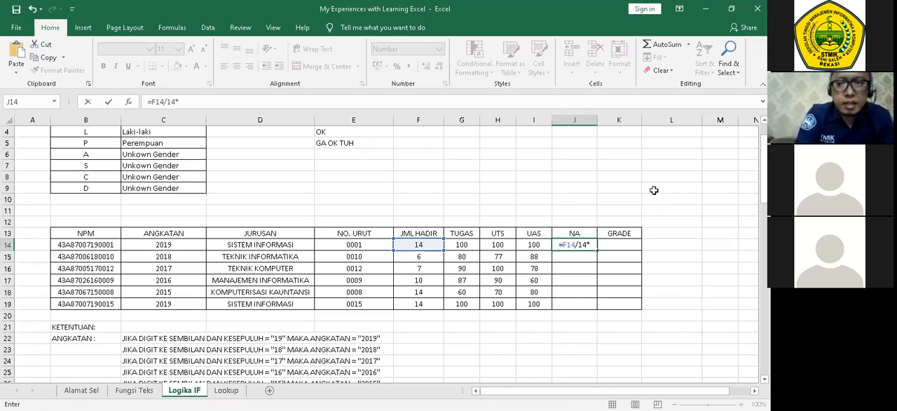
pyautogui.write('10')
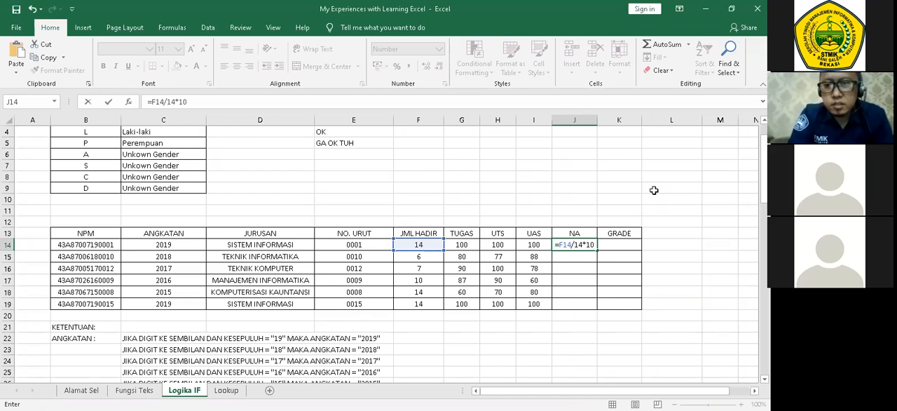
pyautogui.press('Return')
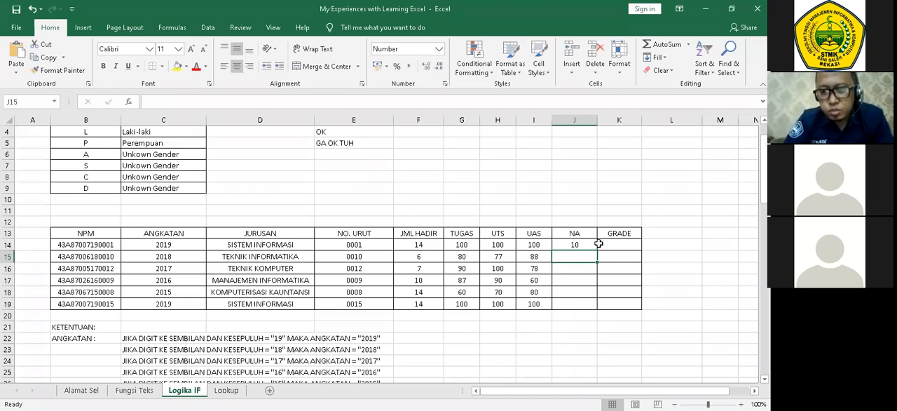
# Extend the J14 formula with the weighted TUGAS score, +G14*0,2.
pyautogui.click(584, 244)
pyautogui.doubleClick(584, 243)
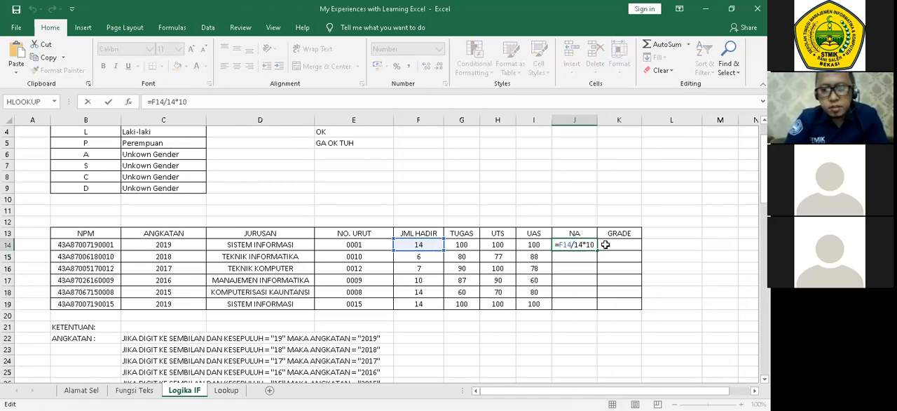
pyautogui.write('+')
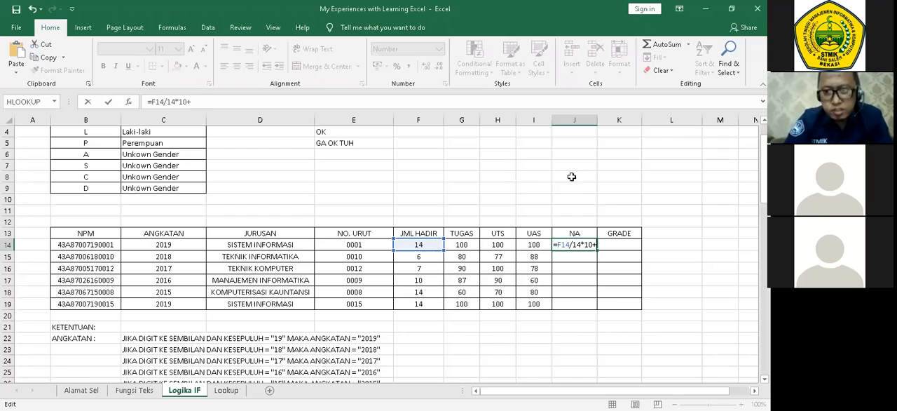
pyautogui.press('F2')
pyautogui.press('Left')
pyautogui.press('Left')
pyautogui.press('Left')
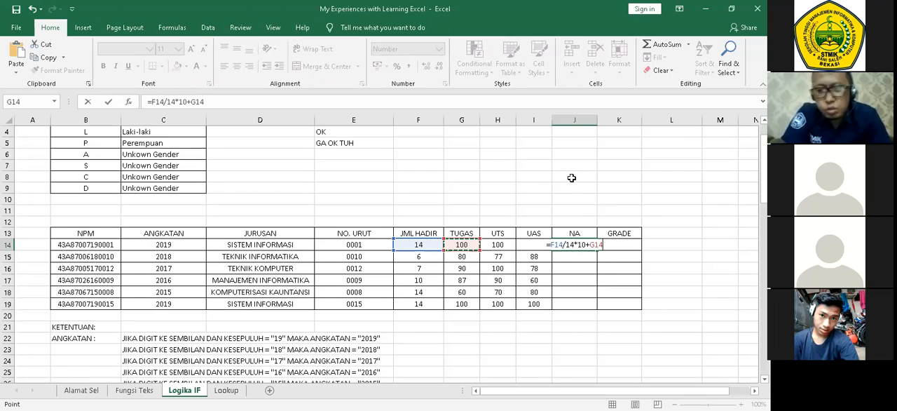
pyautogui.write('*')
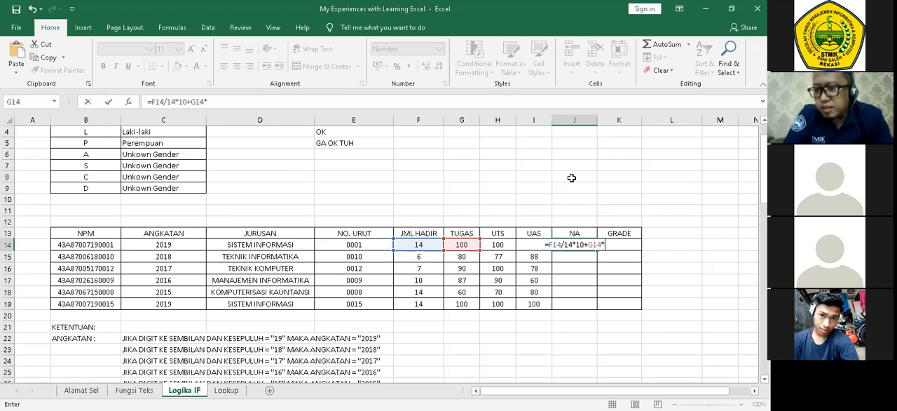
pyautogui.write('0,2')
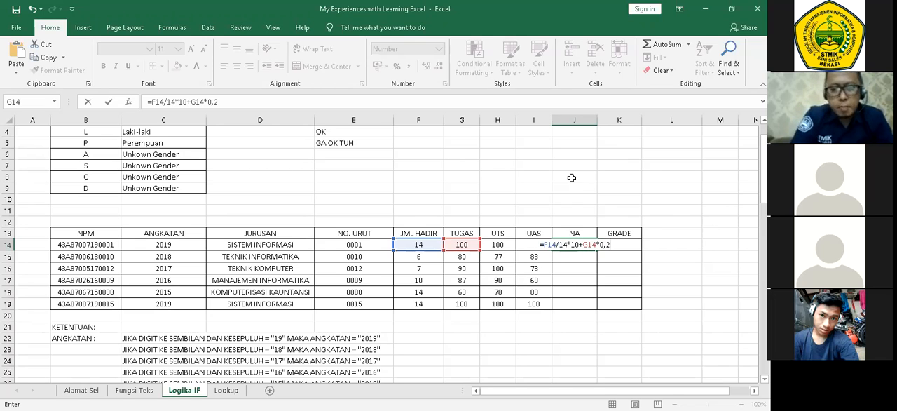
pyautogui.write('+')
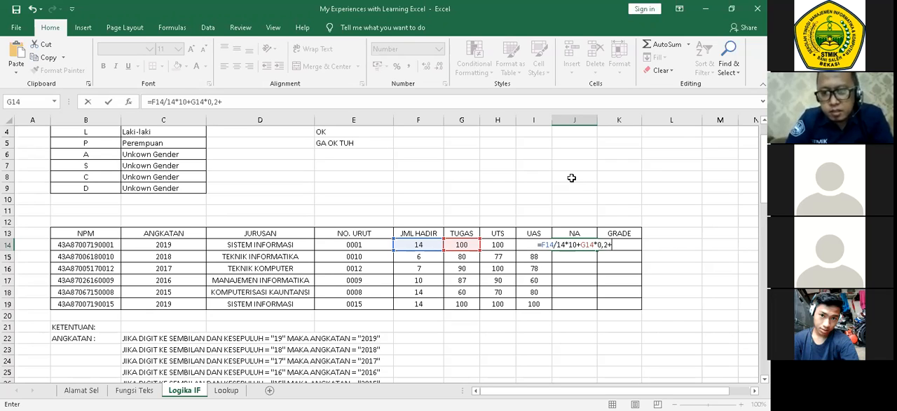
# Append the weighted UTS and UAS scores, +H14*0,3+I14*0,4, to finish the NA formula in J14.
pyautogui.click(502, 243)
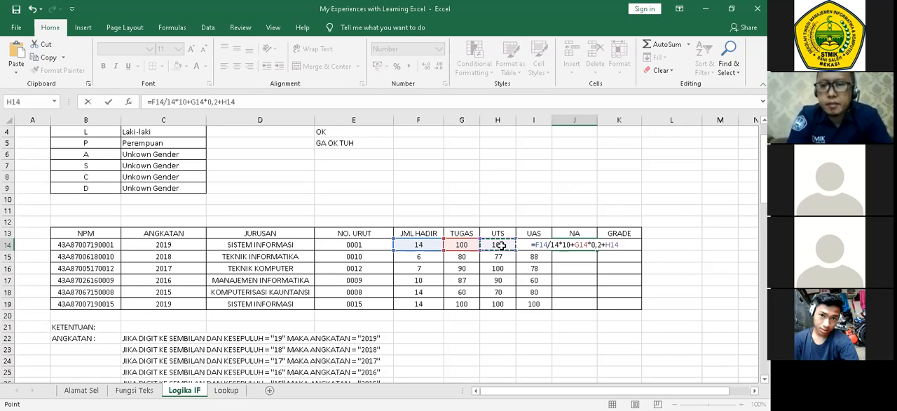
pyautogui.write('*')
pyautogui.write('0')
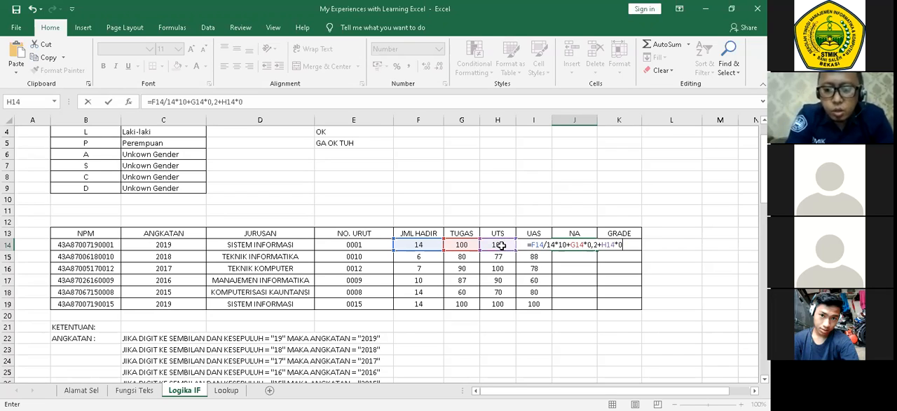
pyautogui.write(',3+')
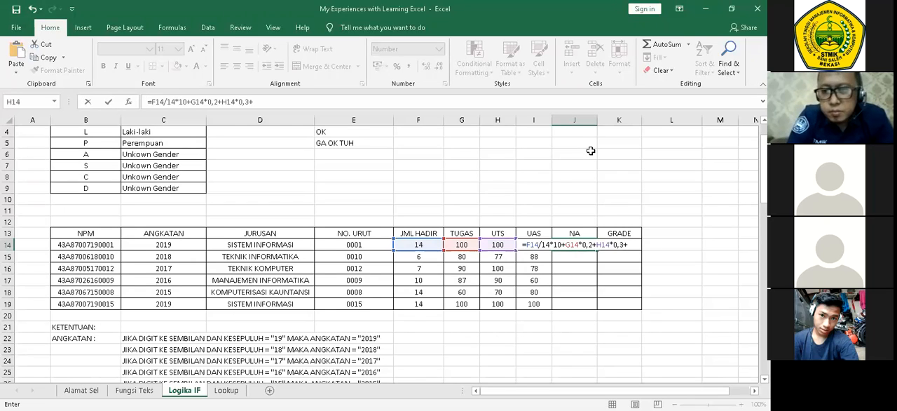
pyautogui.write('I')
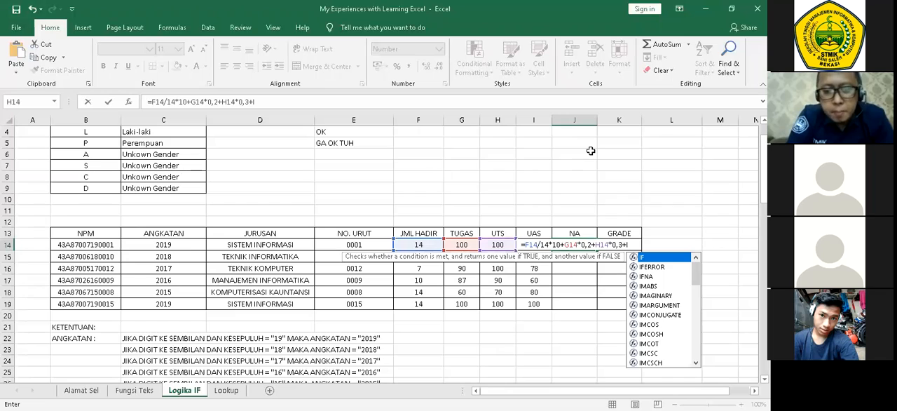
pyautogui.write('14')
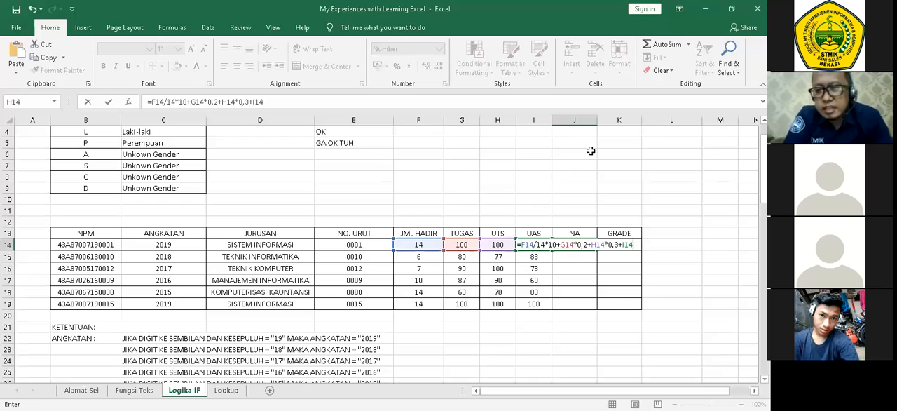
pyautogui.write('*')
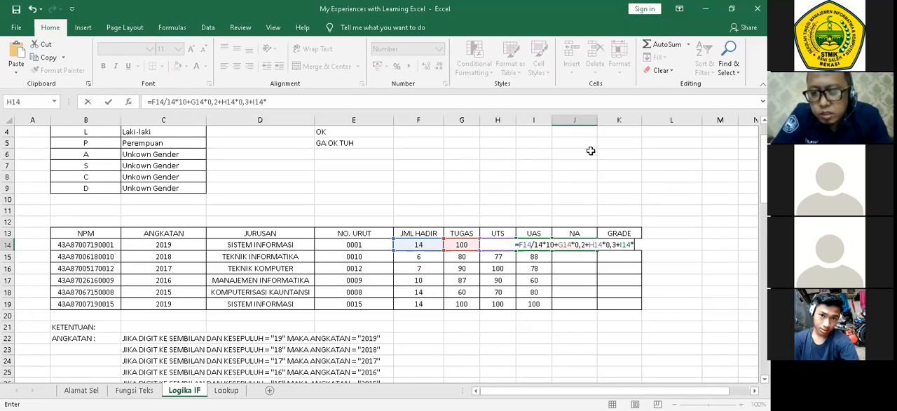
pyautogui.write('0,4')
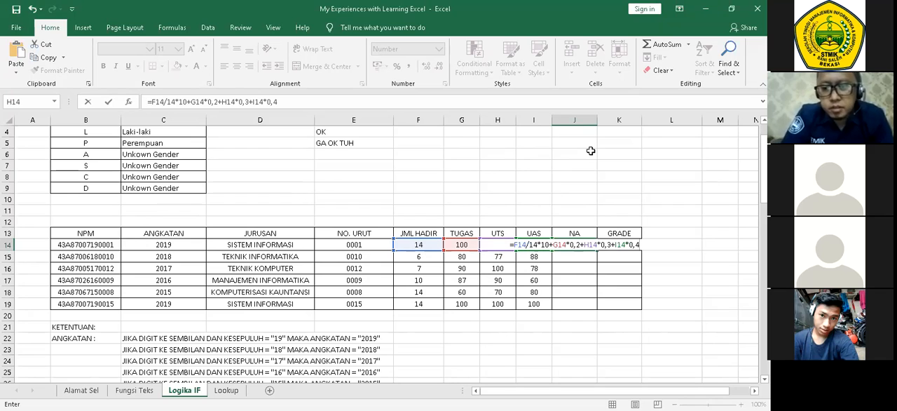
pyautogui.press('Return')
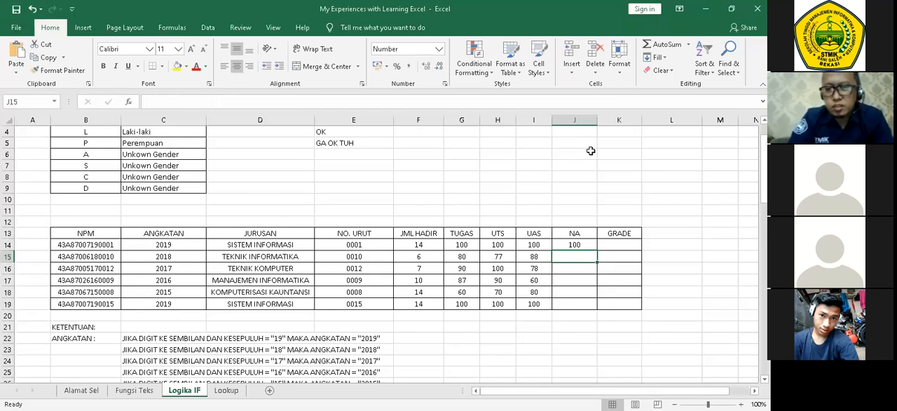
# Fill the NA formula from J14 down through J19.
pyautogui.click(584, 243)
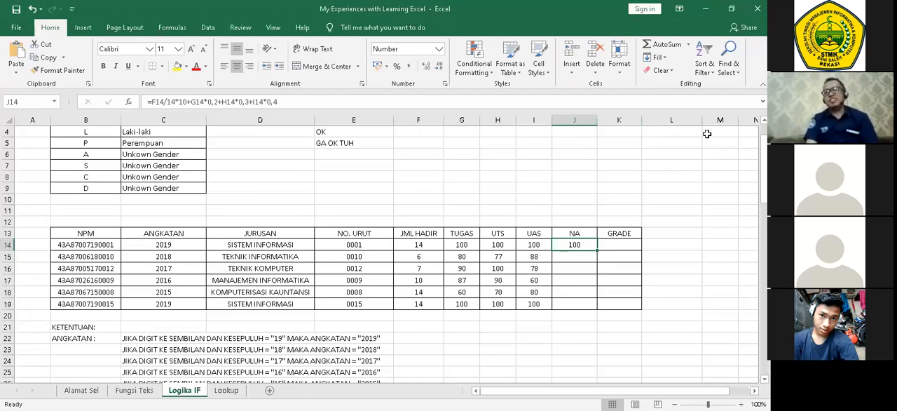
pyautogui.doubleClick(595, 251)
pyautogui.click(697, 245)
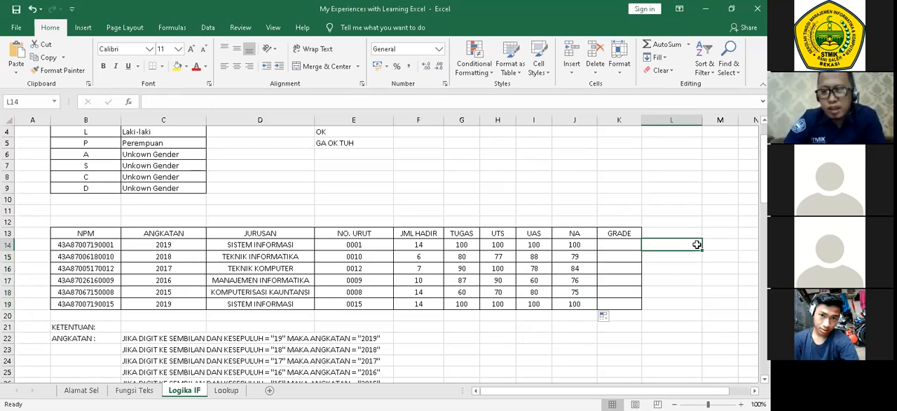
# Review the NA formula in J14 together with the attendance cell F14 and the first GRADE cell K14.
pyautogui.click(584, 247)
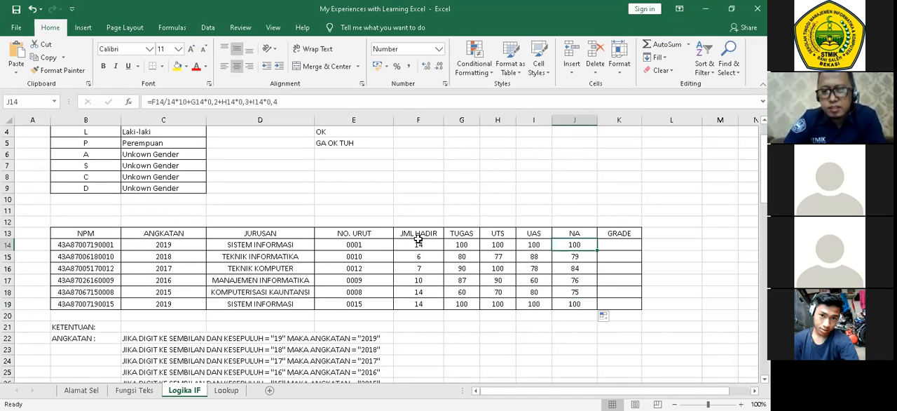
pyautogui.click(418, 242)
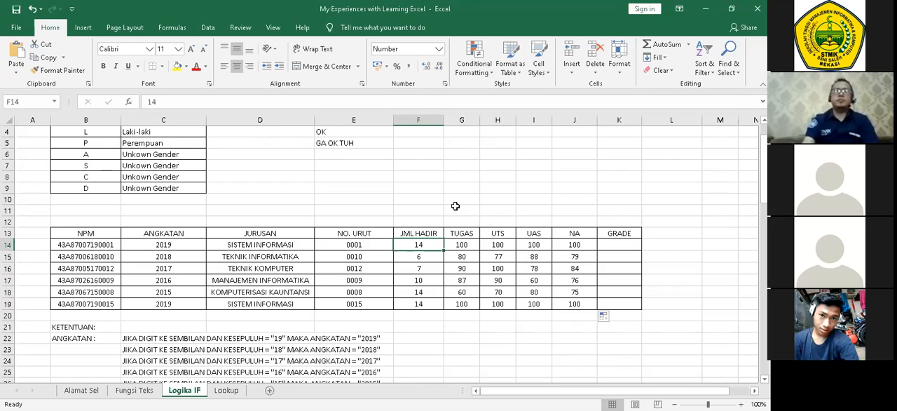
pyautogui.click(580, 248)
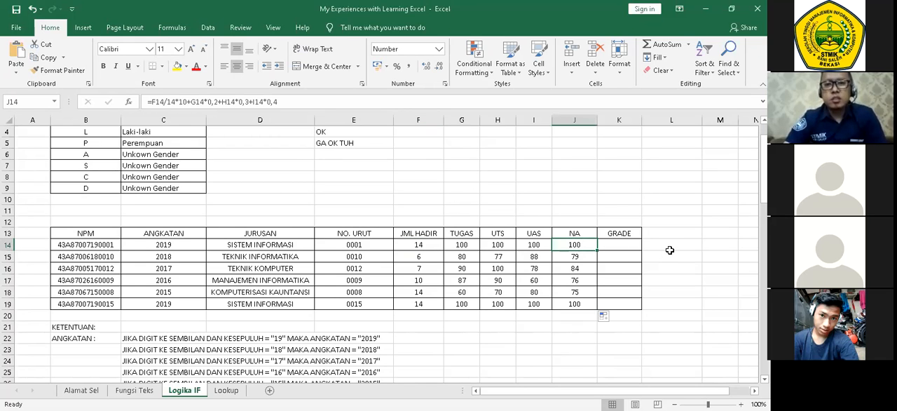
pyautogui.scroll(-1, 669, 249)
pyautogui.click(631, 211)
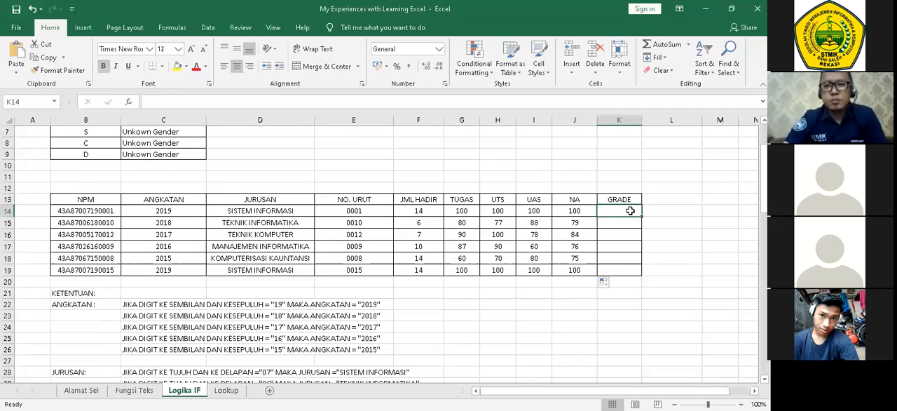
pyautogui.click(718, 258)
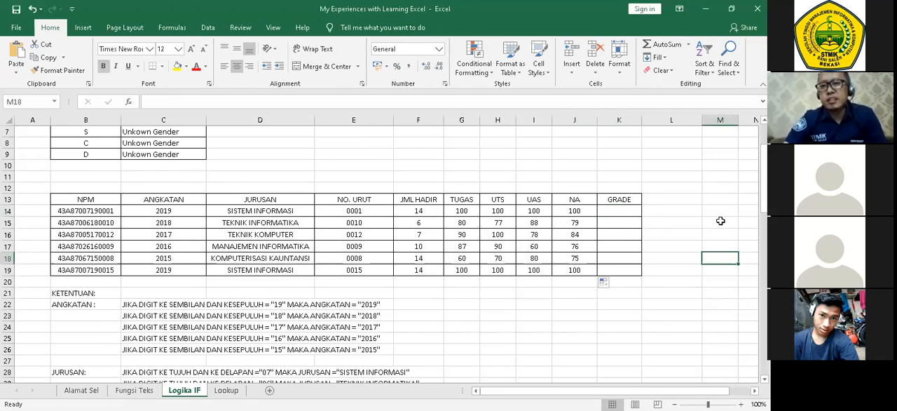
pyautogui.click(586, 210)
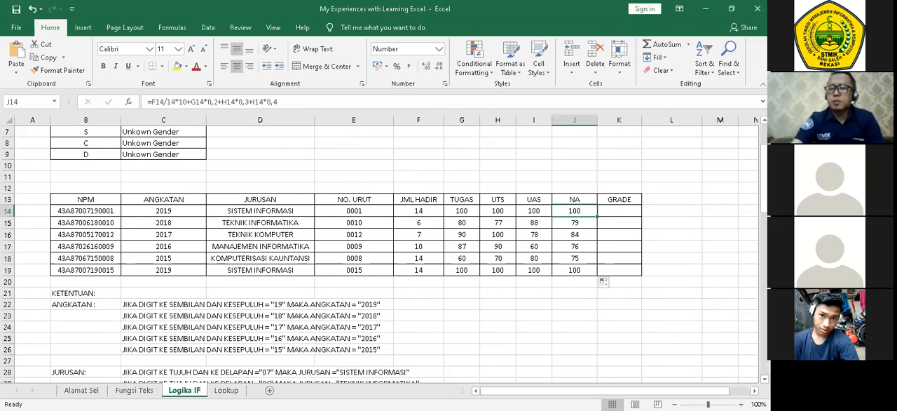
# Examine the NA ranges and matching grades in the GRADE criteria table at C40:D45.
pyautogui.click(614, 214)
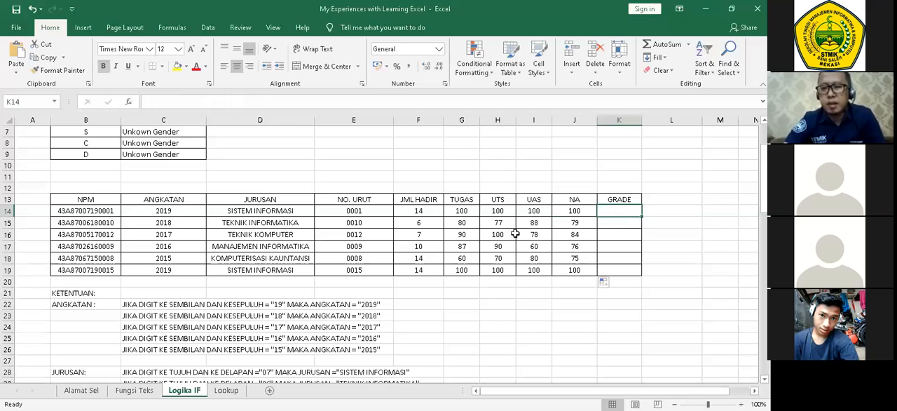
pyautogui.scroll(-9, 515, 233)
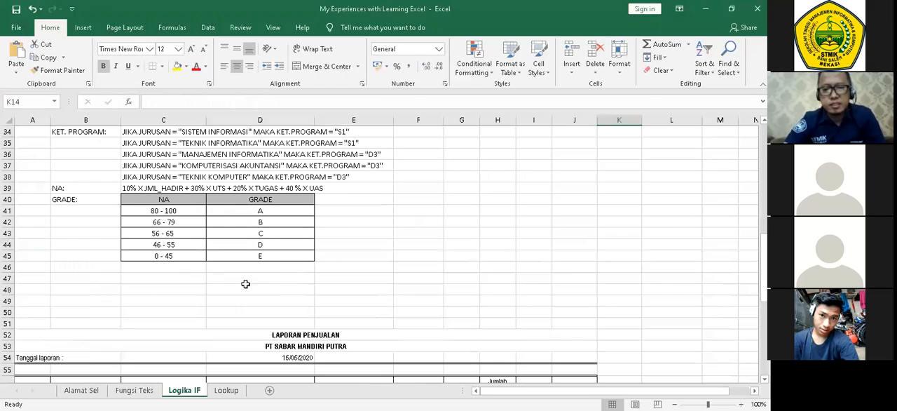
pyautogui.click(169, 201)
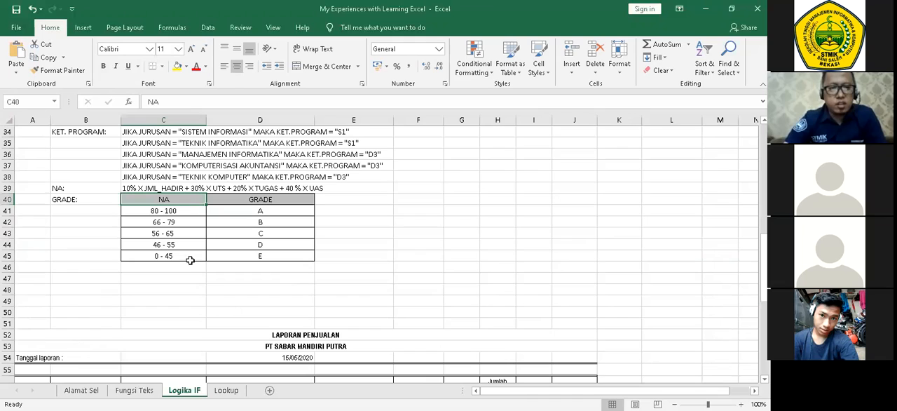
pyautogui.click(173, 275)
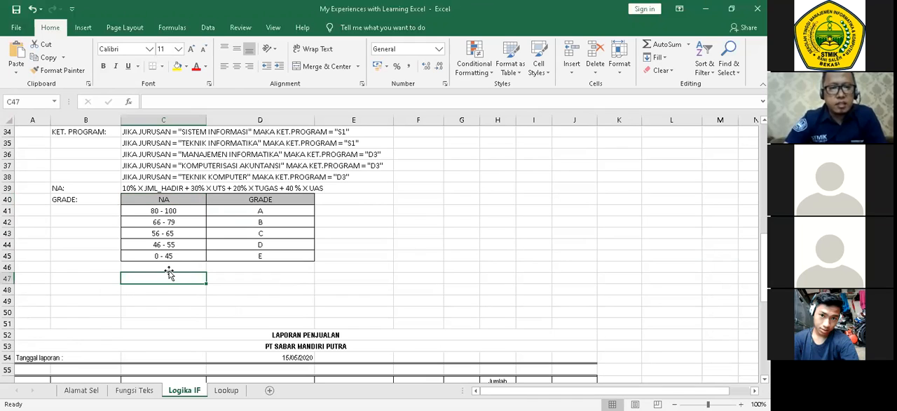
pyautogui.click(274, 255)
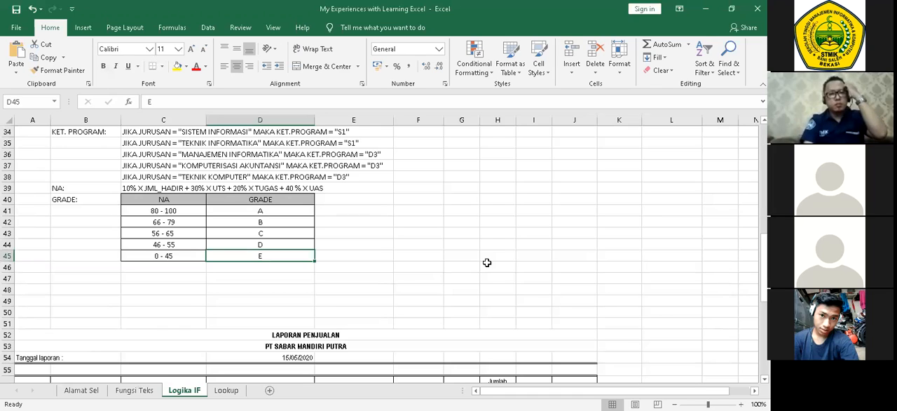
pyautogui.click(575, 212)
pyautogui.scroll(9, 595, 223)
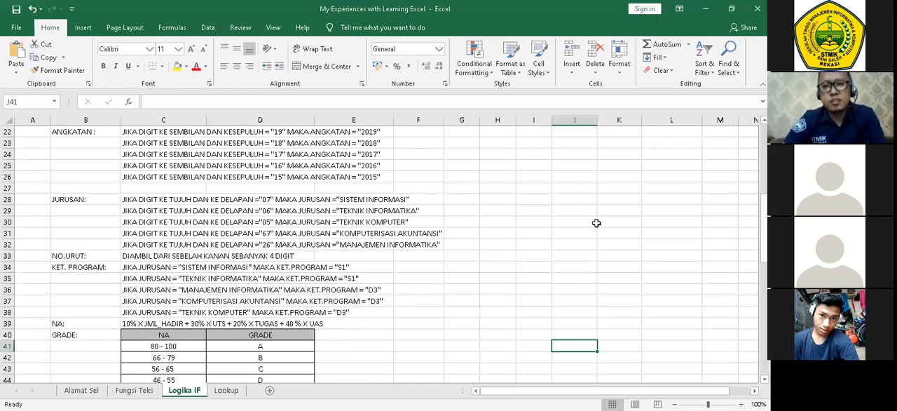
# Start the GRADE formula in K14 with an IF on the NA cell, =IF(J14;.
pyautogui.click(619, 211)
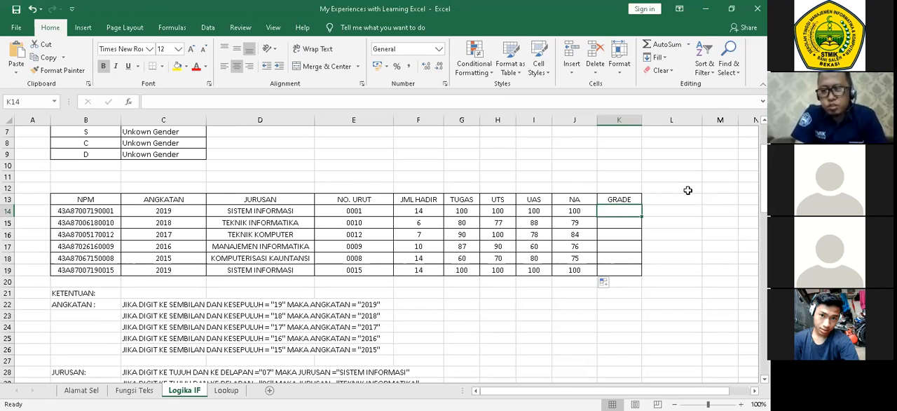
pyautogui.click(502, 66)
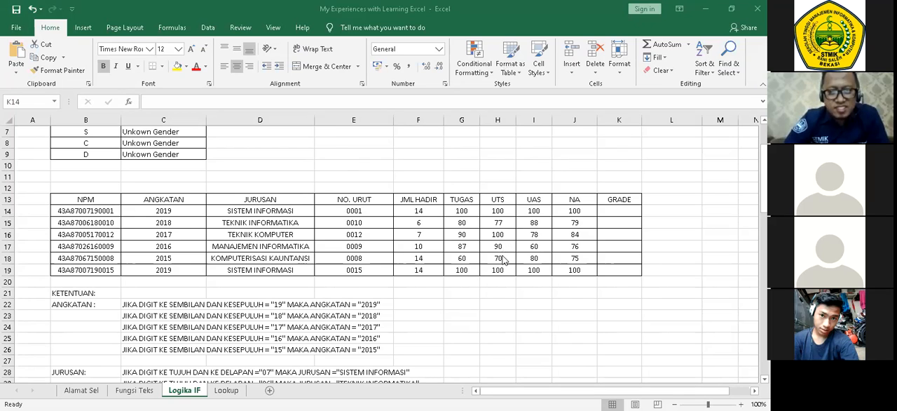
pyautogui.click(631, 211)
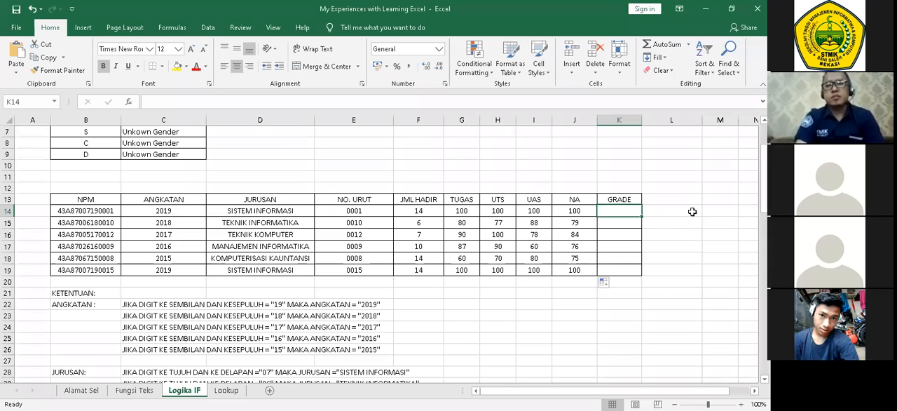
pyautogui.write('=')
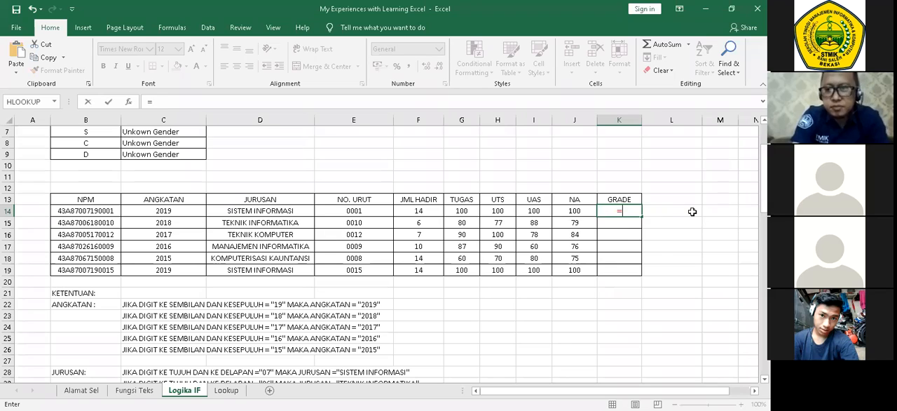
pyautogui.write('IF')
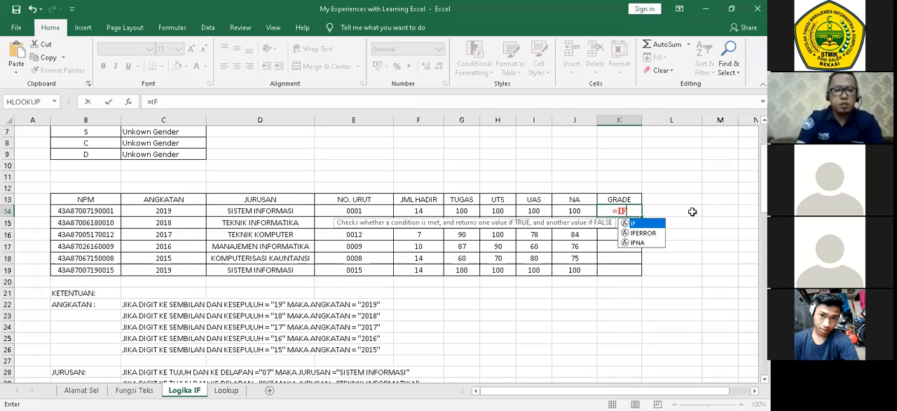
pyautogui.write('(')
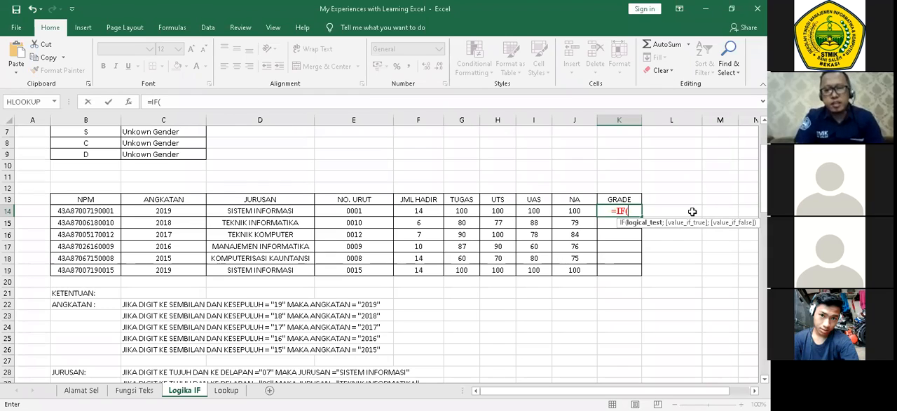
pyautogui.write('J')
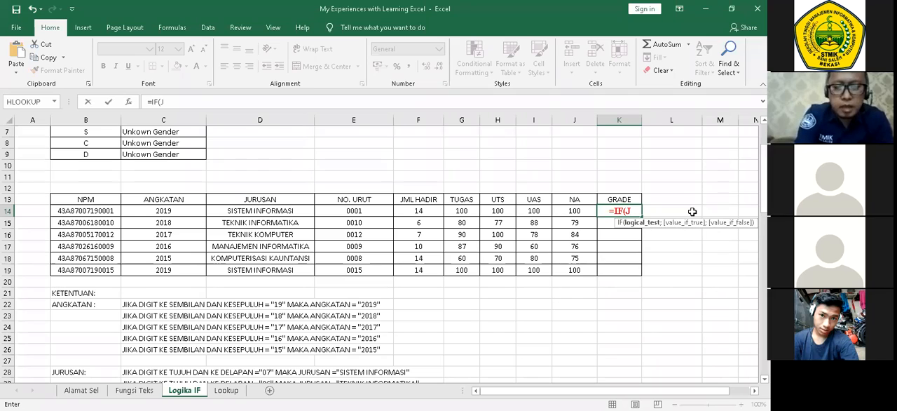
pyautogui.write('14')
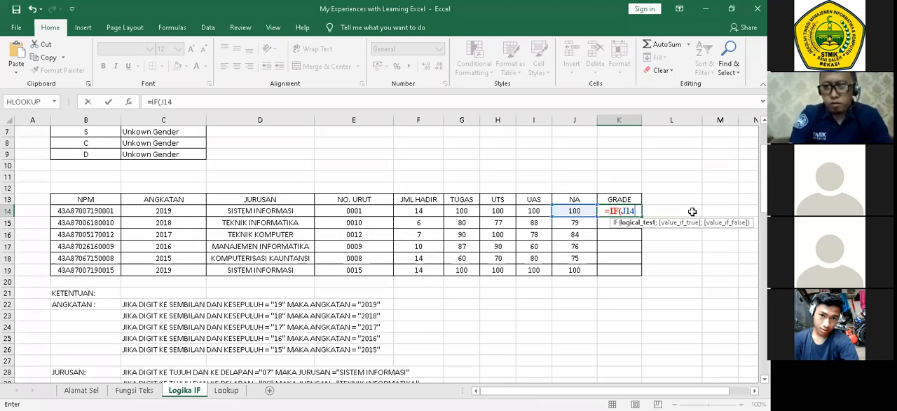
pyautogui.write(';')
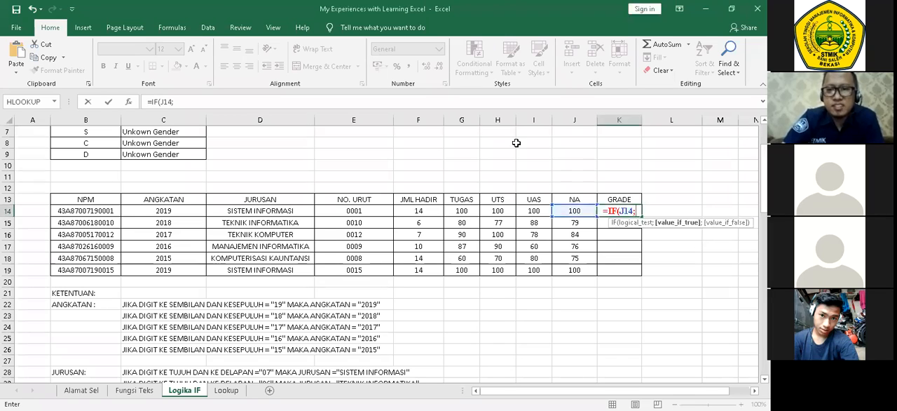
# Complete the K14 formula as =IF(J14;80;20), with 80 as the true value and 20 as the false value.
pyautogui.click(727, 219)
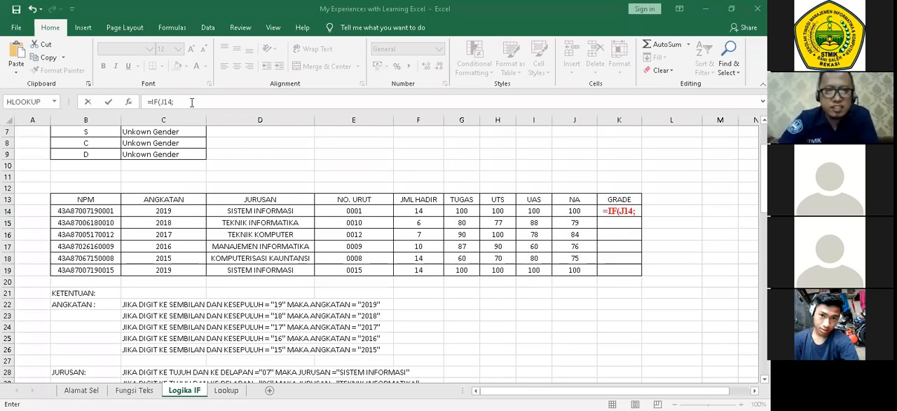
pyautogui.click(669, 206)
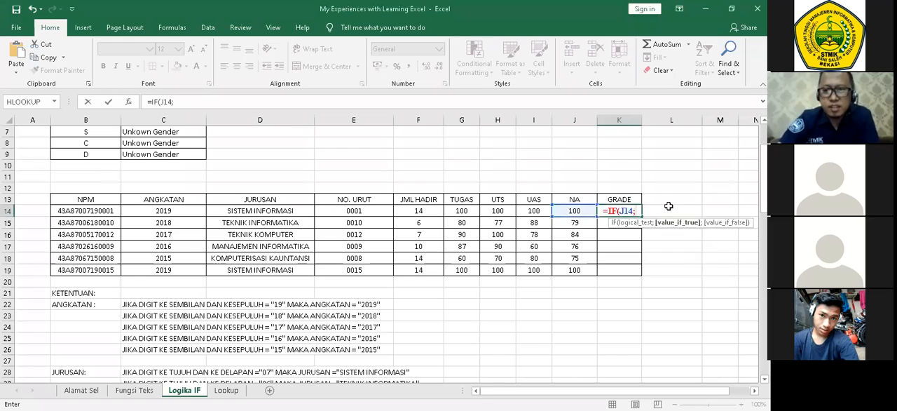
pyautogui.write('80')
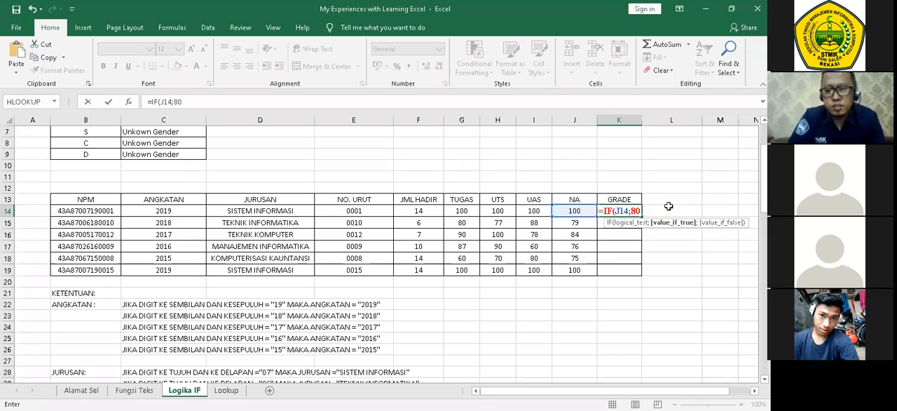
pyautogui.write(';')
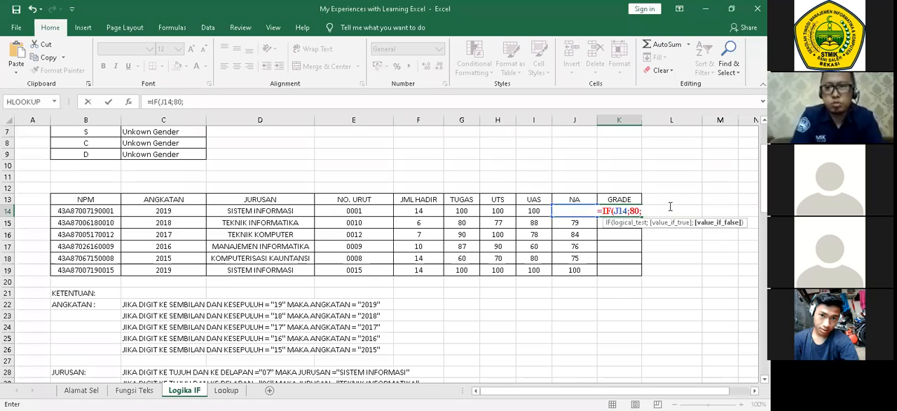
pyautogui.write('20')
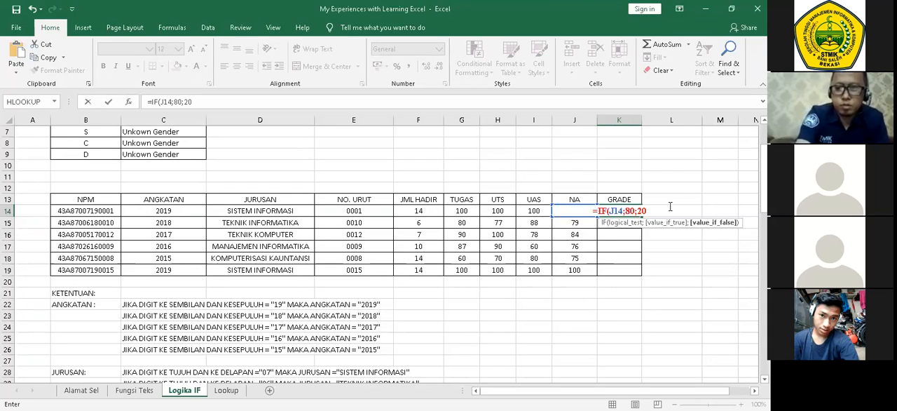
pyautogui.write(')')
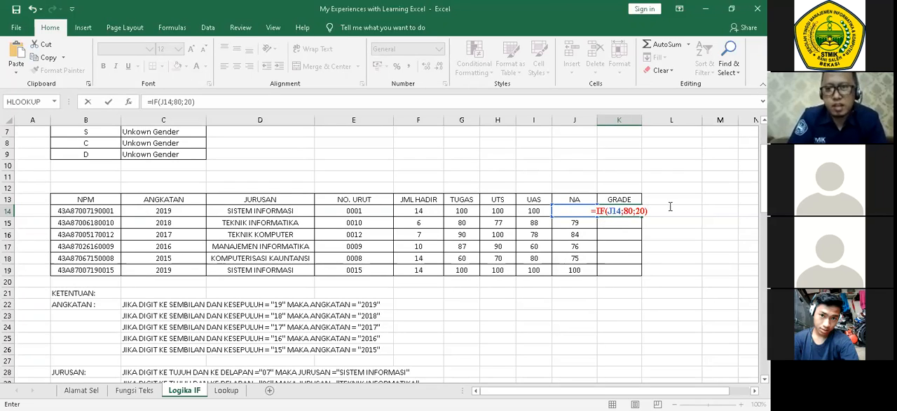
pyautogui.press('Return')
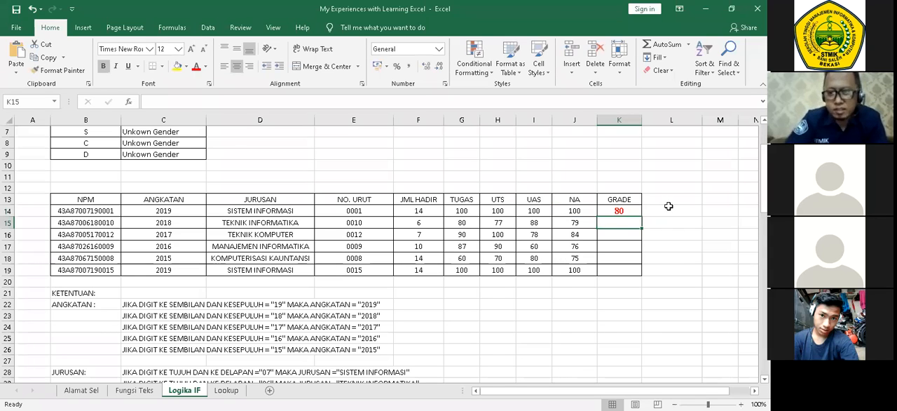
# Fill the GRADE formula from K14 down through K19.
pyautogui.click(636, 207)
pyautogui.doubleClick(641, 216)
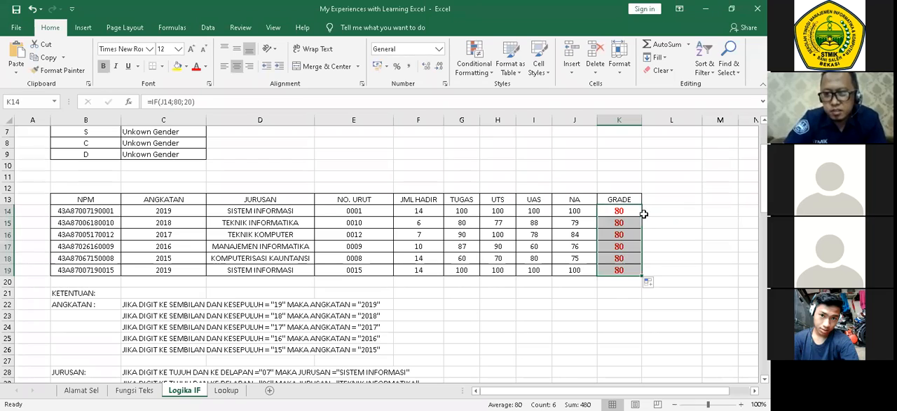
pyautogui.click(682, 233)
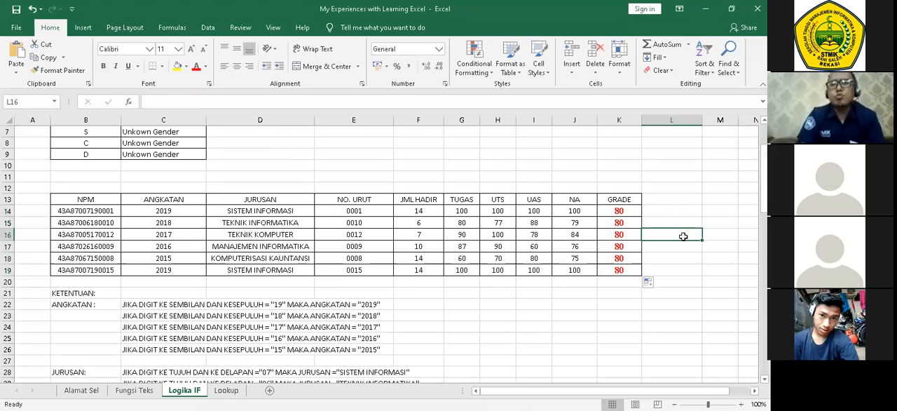
# Reopen the K14 formula and cut it back to =IF(J14.
pyautogui.click(641, 206)
pyautogui.press('F2')
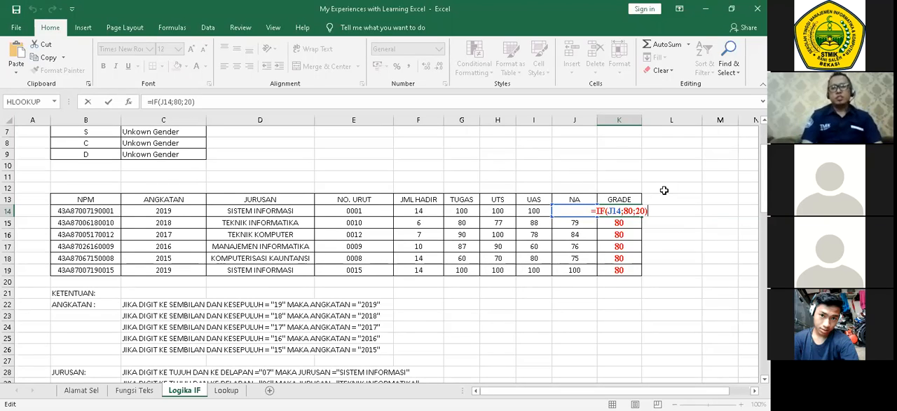
pyautogui.press('BackSpace')
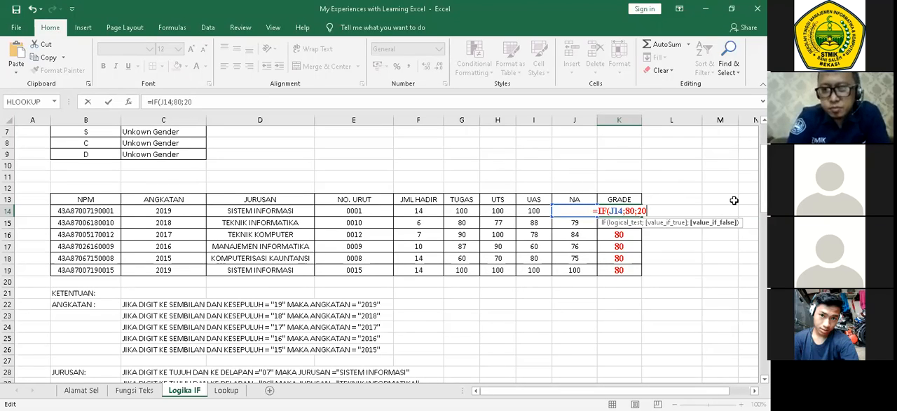
pyautogui.press('BackSpace')
pyautogui.press('BackSpace')
pyautogui.press('BackSpace')
pyautogui.press('BackSpace')
pyautogui.press('BackSpace')
pyautogui.press('BackSpace')
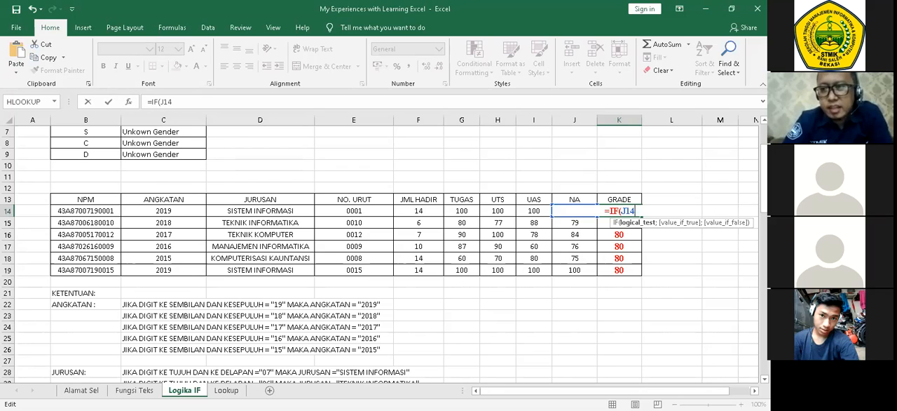
# Check the GRADE criteria table and complete the K14 logical test as J14>=80;.
pyautogui.moveTo(764, 179); pyautogui.dragTo(764, 262)
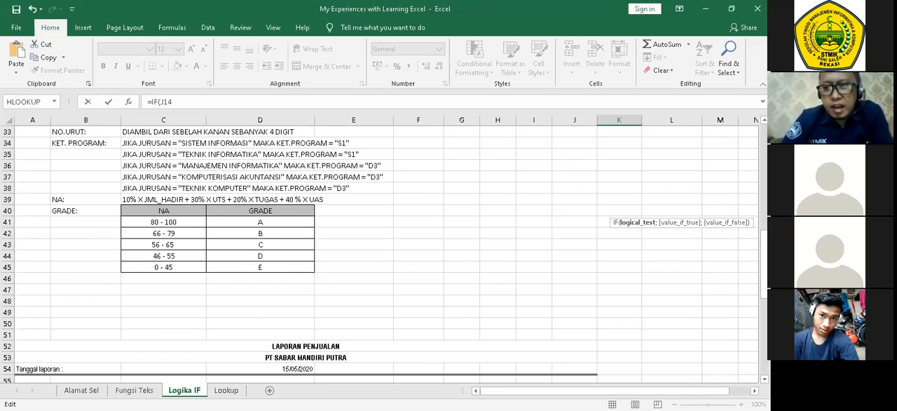
pyautogui.moveTo(764, 261); pyautogui.dragTo(764, 258)
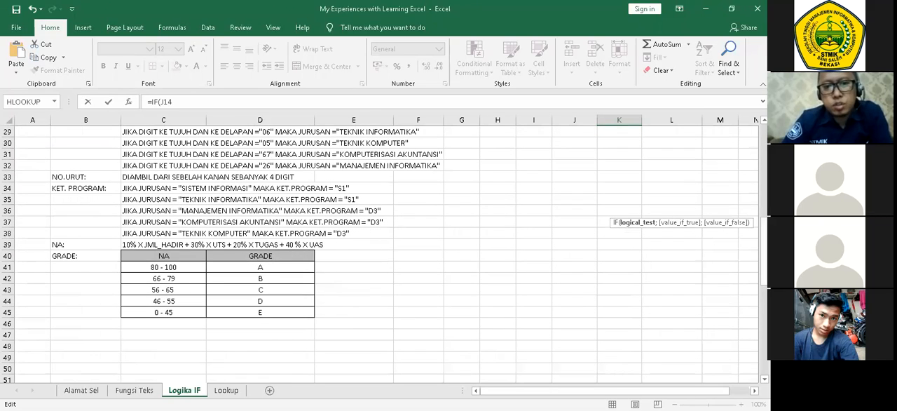
pyautogui.moveTo(764, 257); pyautogui.dragTo(764, 241)
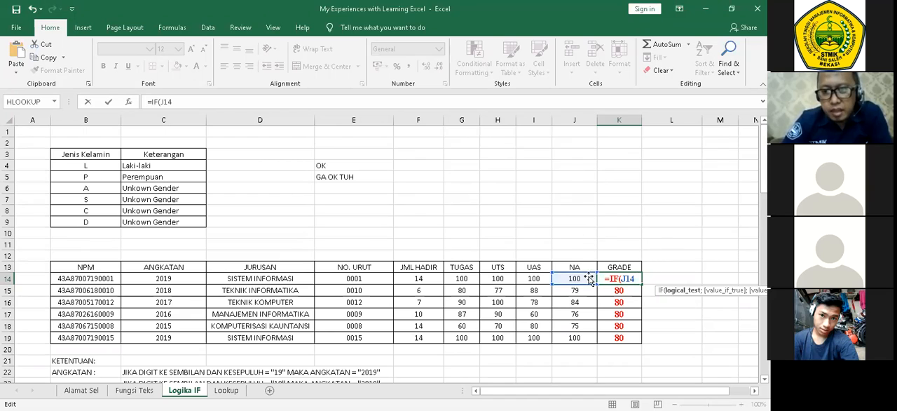
pyautogui.write('>=')
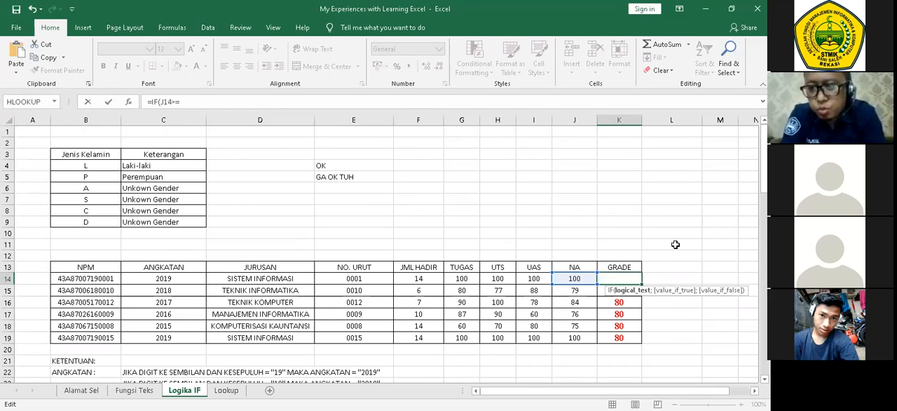
pyautogui.write('80;')
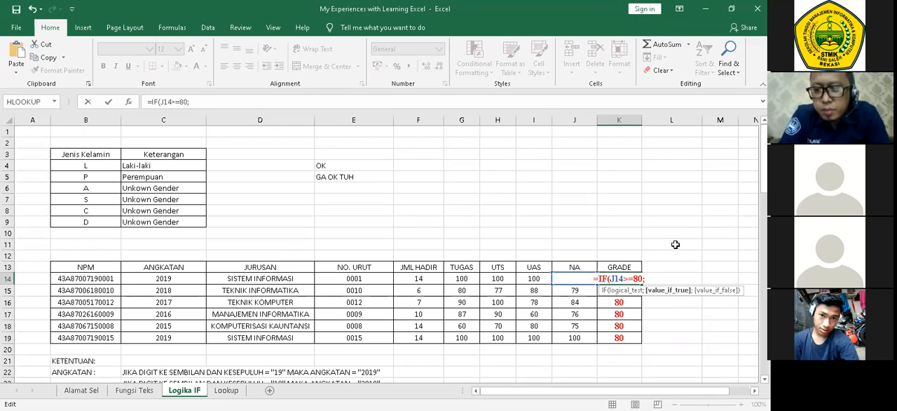
pyautogui.write('"')
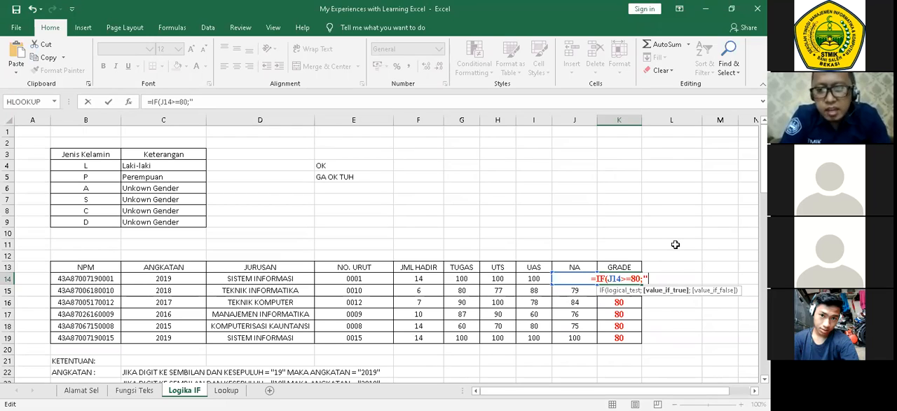
pyautogui.write('a')
# Append "A"; to the K14 formula as the value if the test is true.
pyautogui.press('BackSpace')
pyautogui.write('A"')
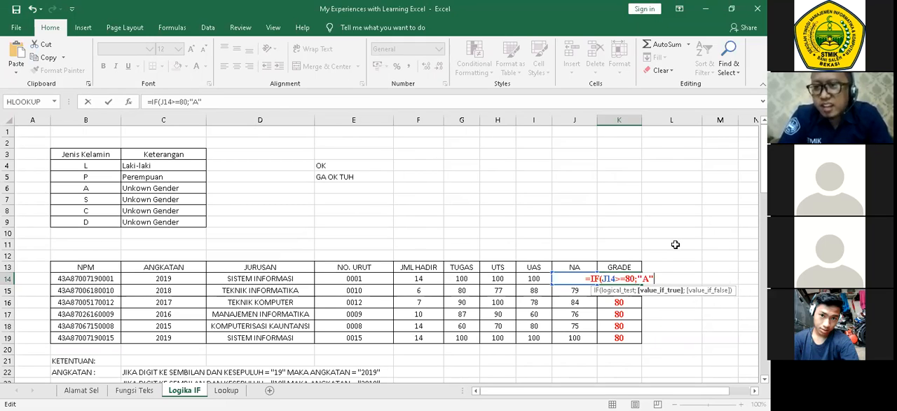
pyautogui.write(';')
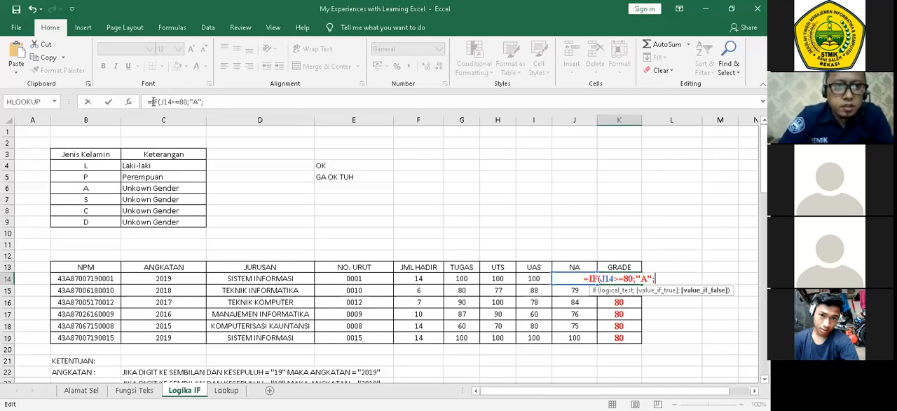
# Copy IF(J14>=80;"A" within the K14 formula, paste it at the end as a nested IF, and decline the suggested correction.
pyautogui.moveTo(153, 102); pyautogui.dragTo(202, 103)
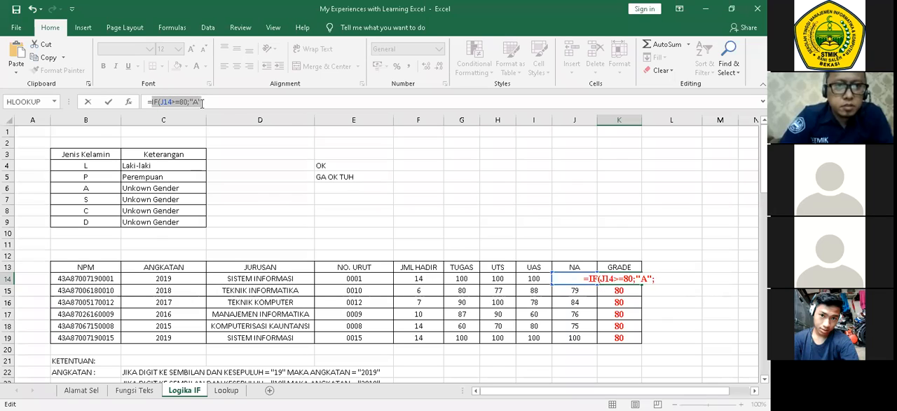
pyautogui.hotkey('ctrl', 'c')
pyautogui.click(204, 102)
pyautogui.hotkey('ctrl', 'v')
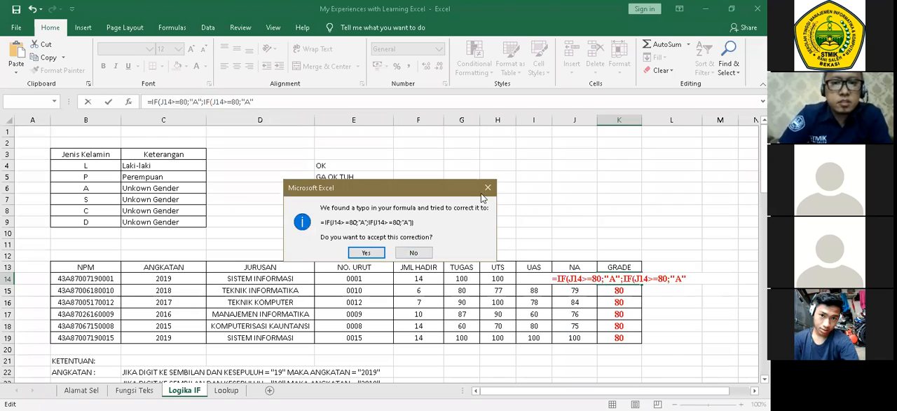
pyautogui.click(415, 250)
pyautogui.click(394, 243)
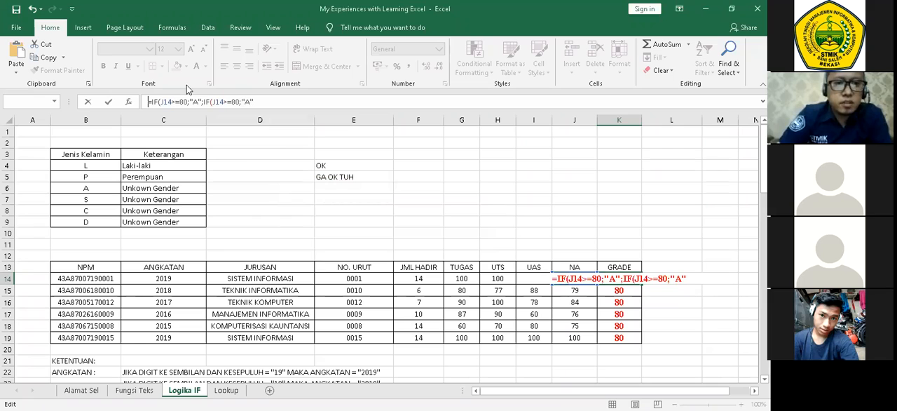
# Hold the K14 formula as text with a leading apostrophe and set its second IF test to J14>=66 per the GRADE criteria table.
pyautogui.scroll(-3, 291, 166)
pyautogui.scroll(-6, 291, 165)
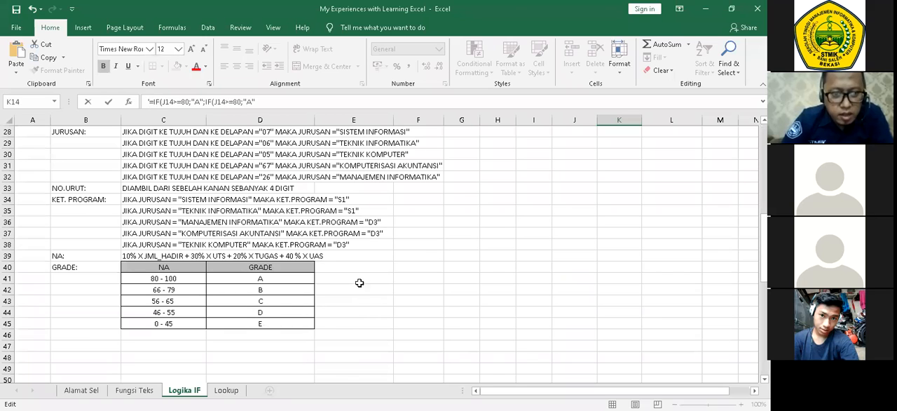
pyautogui.scroll(9, 351, 273)
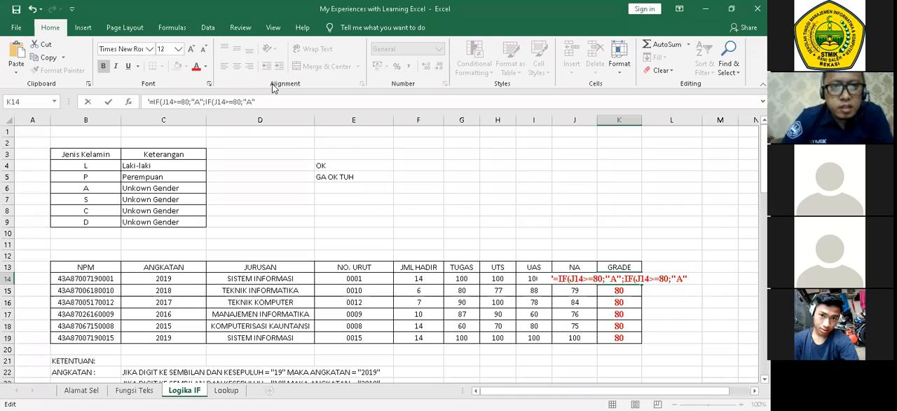
pyautogui.press('BackSpace')
pyautogui.press('BackSpace')
pyautogui.write('66')
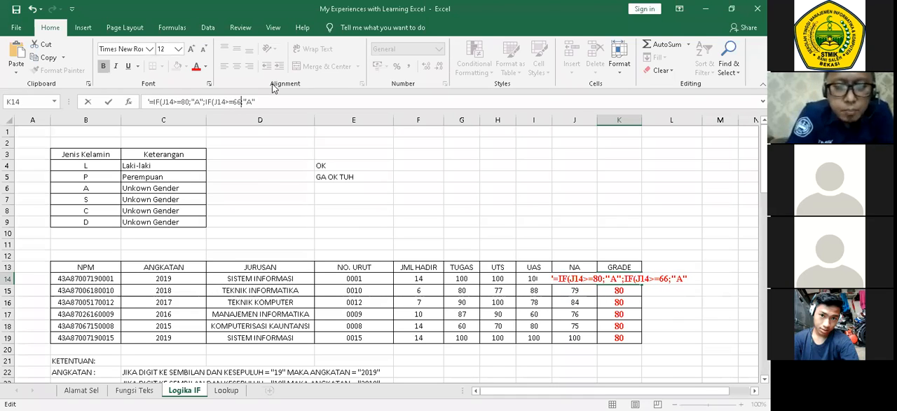
# Replace the second IF's true value with "B" and end it with a semicolon.
pyautogui.press('Right')
pyautogui.press('Delete')
pyautogui.write('b')
pyautogui.press('BackSpace')
pyautogui.write('B')
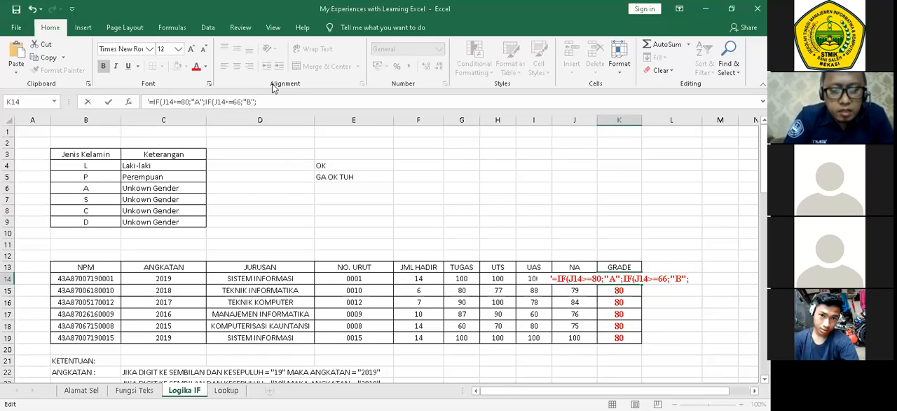
# Paste a third IF at the end of the K14 entry and change it to IF(J14>=56;"C".
pyautogui.hotkey('ctrl', 'v')
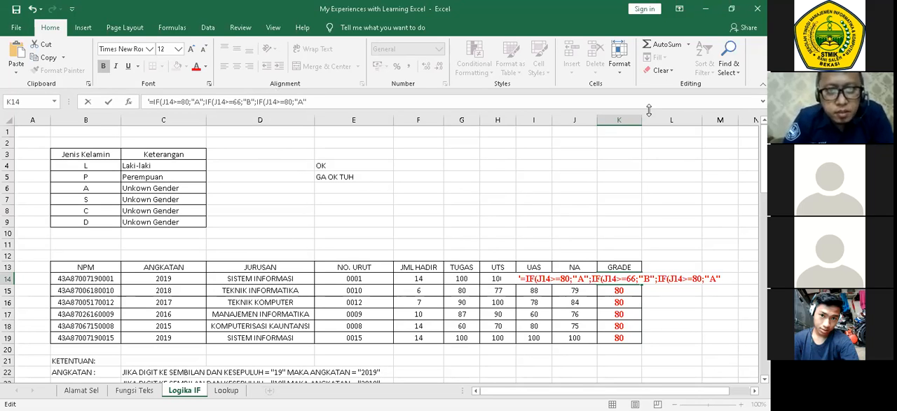
pyautogui.moveTo(764, 155); pyautogui.dragTo(764, 139)
pyautogui.click(292, 102)
pyautogui.press('BackSpace')
pyautogui.press('BackSpace')
pyautogui.write('56')
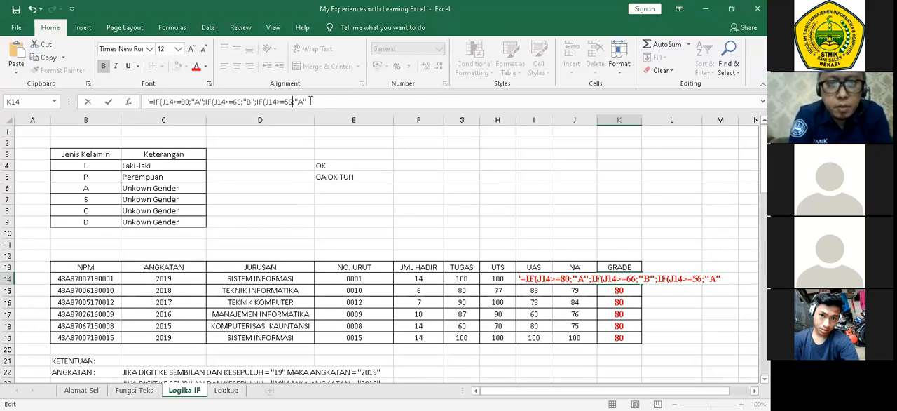
pyautogui.press('Right')
pyautogui.press('Right')
pyautogui.press('Delete')
pyautogui.write('C"')
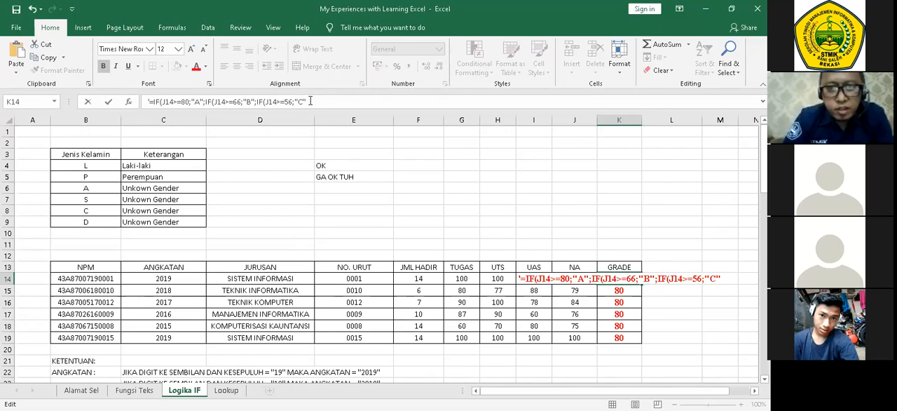
pyautogui.write(';IF(J14>=80;"A"')
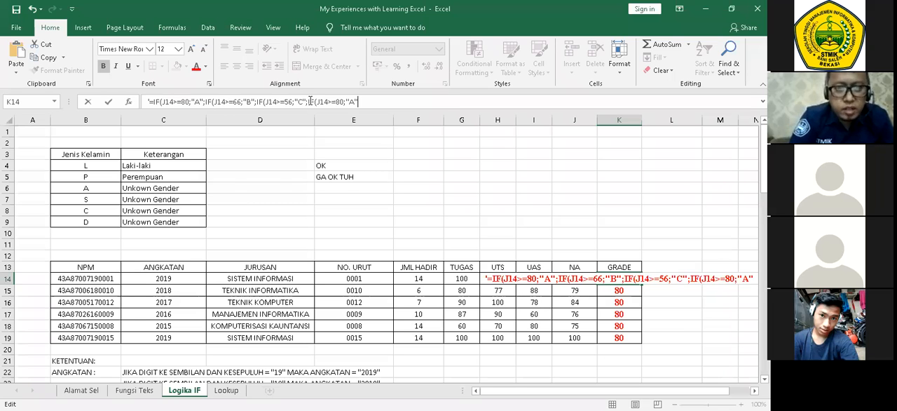
# Append a fourth IF to the K14 entry and edit it to read IF(J14>=46;"D"; after a separating semicolon.
pyautogui.moveTo(764, 142); pyautogui.dragTo(750, 56)
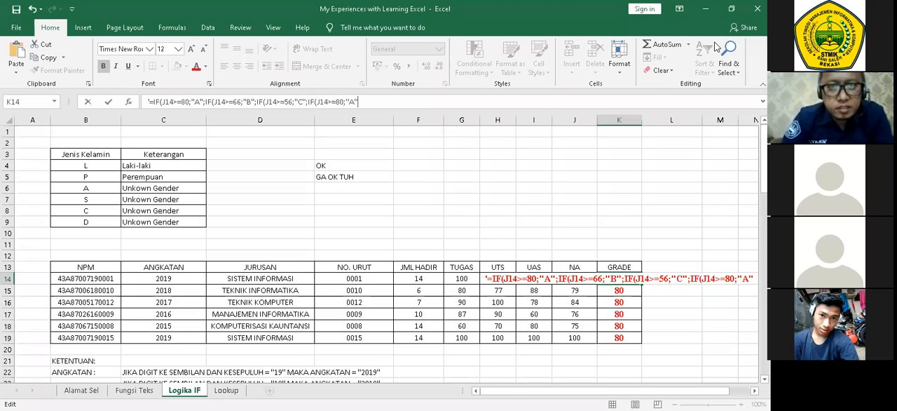
pyautogui.press('BackSpace')
pyautogui.press('BackSpace')
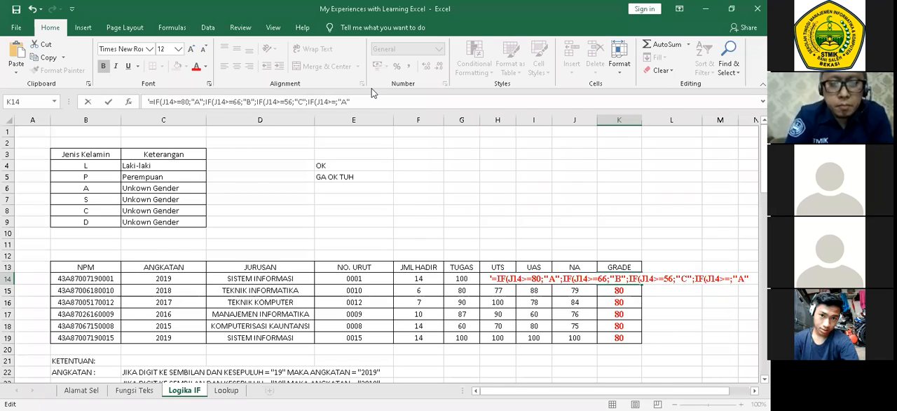
pyautogui.write('46')
pyautogui.press('Right')
pyautogui.press('Right')
pyautogui.press('Right')
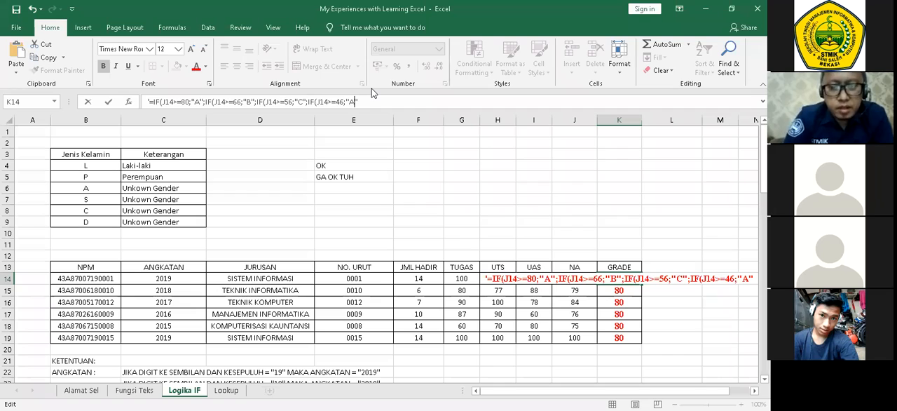
pyautogui.press('BackSpace')
pyautogui.write('D')
pyautogui.press('Right')
pyautogui.write(';')
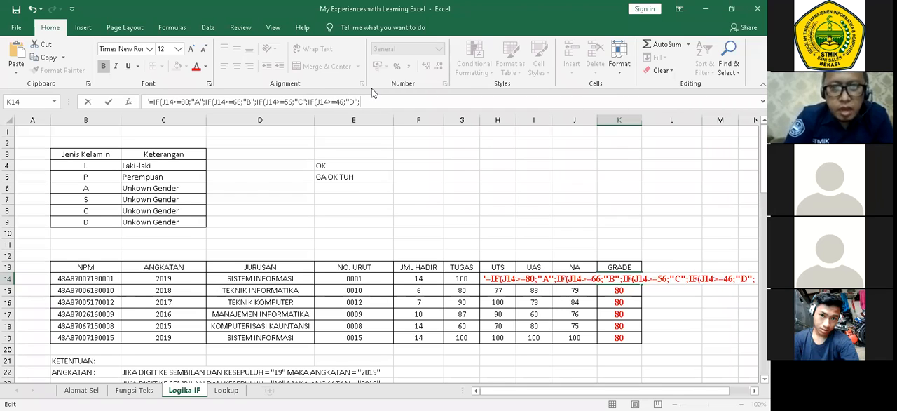
pyautogui.write('"E')
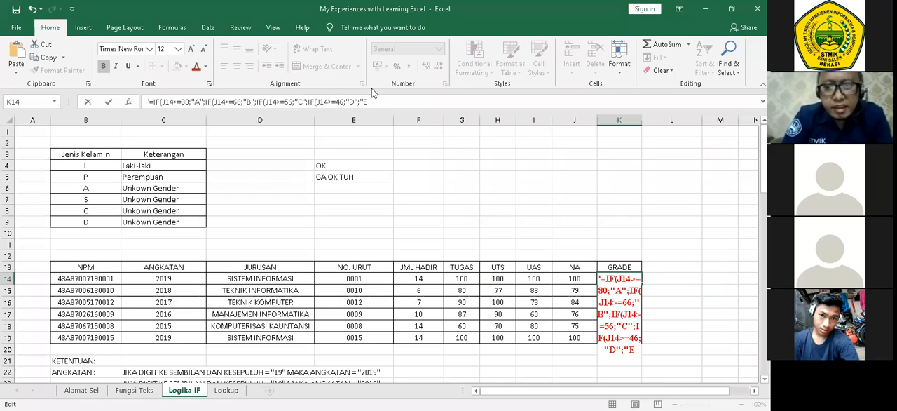
pyautogui.write('"')
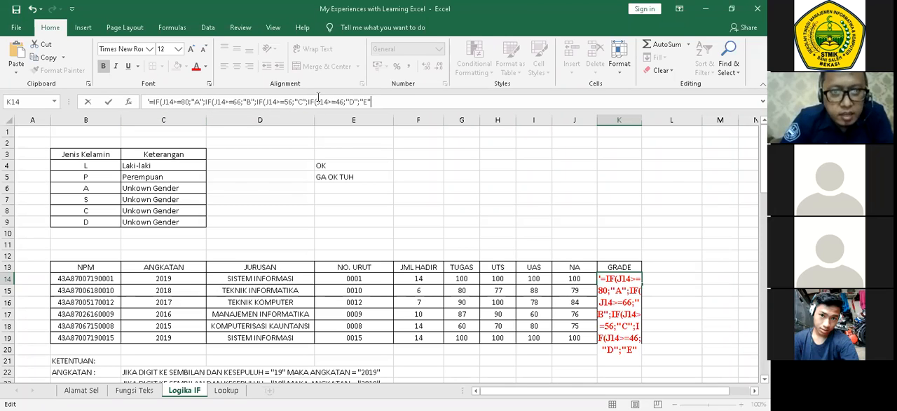
# Finish the K14 entry with "E" as the final false value and four closing parentheses, then commit it.
pyautogui.write('))')
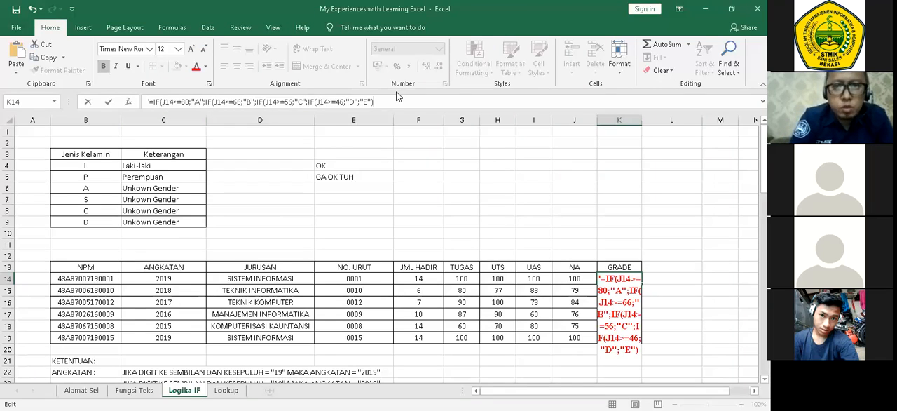
pyautogui.write('))')
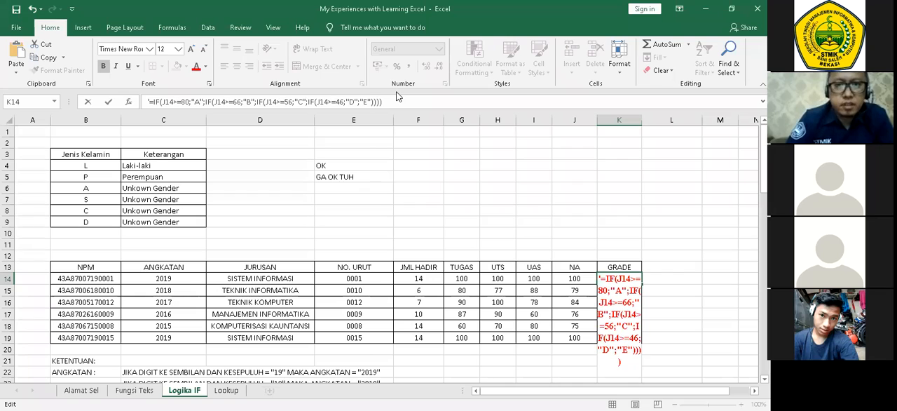
pyautogui.press('Return')
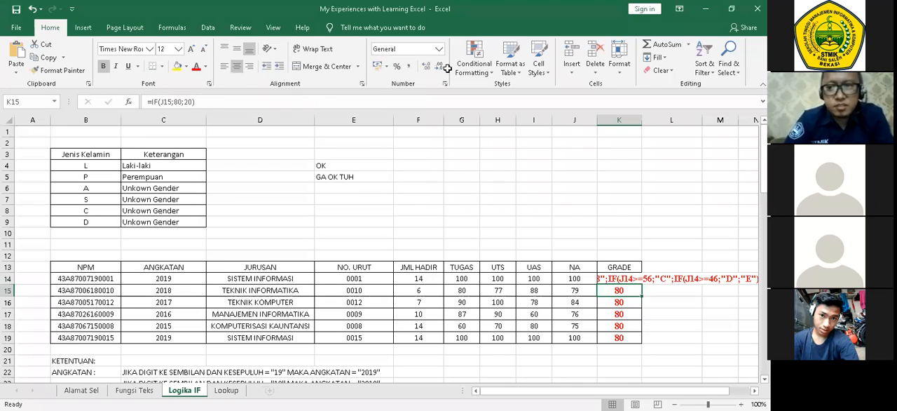
# Remove the leading apostrophe from K14 so the nested IF is evaluated as a formula.
pyautogui.click(619, 278)
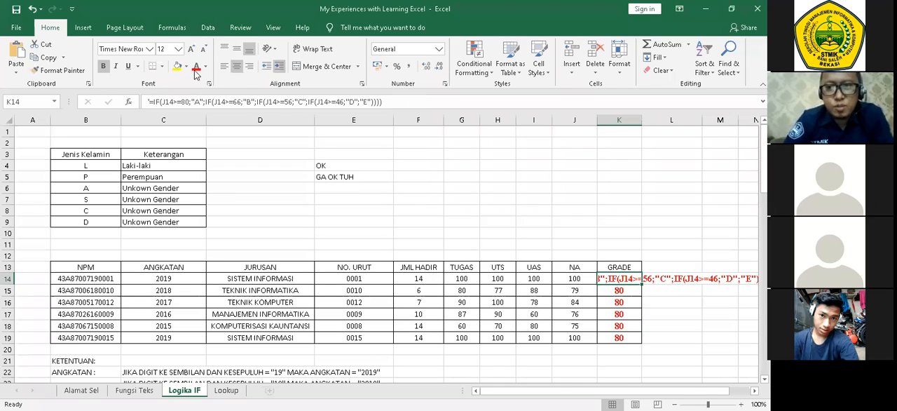
pyautogui.click(150, 102)
pyautogui.press('Delete')
pyautogui.press('Return')
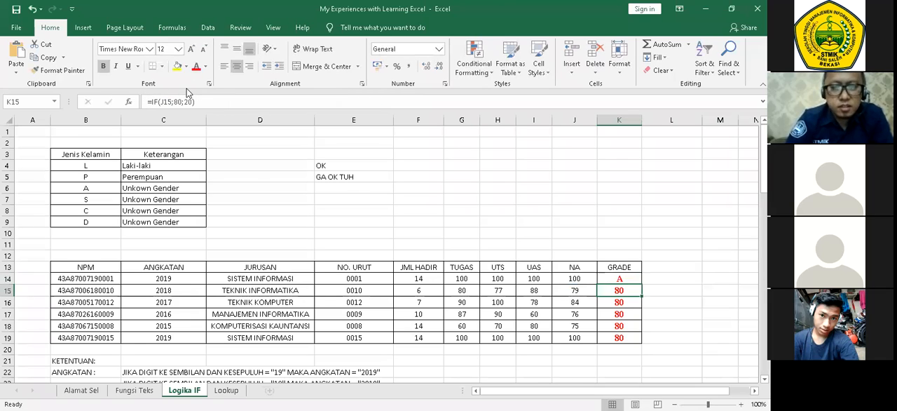
# Fill the nested IF formula from K14 down through K19 in the GRADE column.
pyautogui.click(575, 278)
pyautogui.scroll(-1, 652, 250)
pyautogui.click(635, 247)
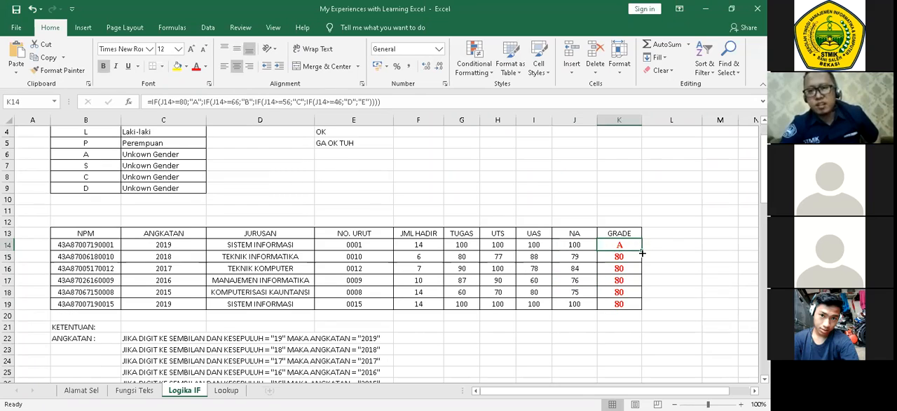
pyautogui.doubleClick(642, 250)
pyautogui.click(664, 255)
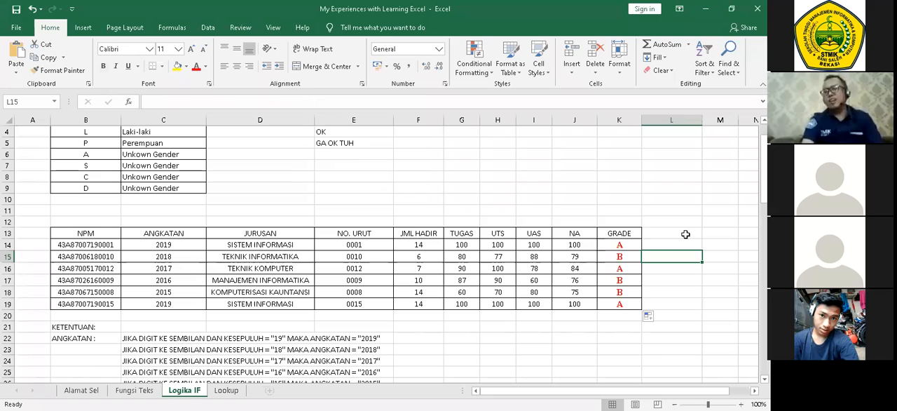
# Compare the NA scores and GRADE letters in the student table with the GRADE criteria table below it.
pyautogui.scroll(-2, 633, 197)
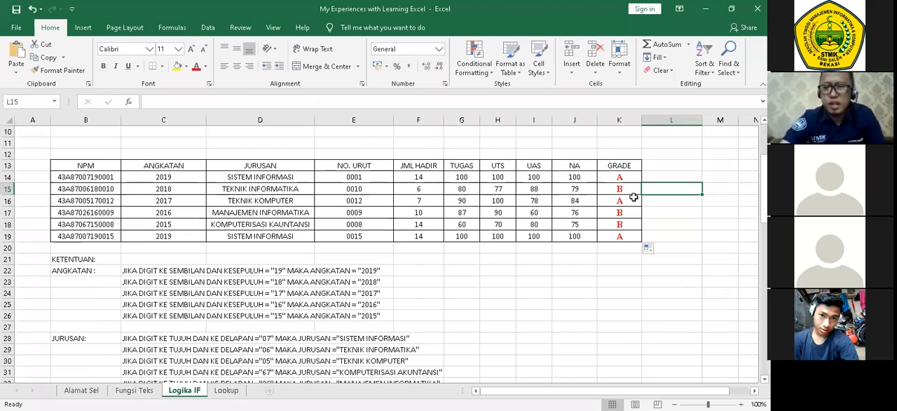
pyautogui.scroll(-4, 560, 229)
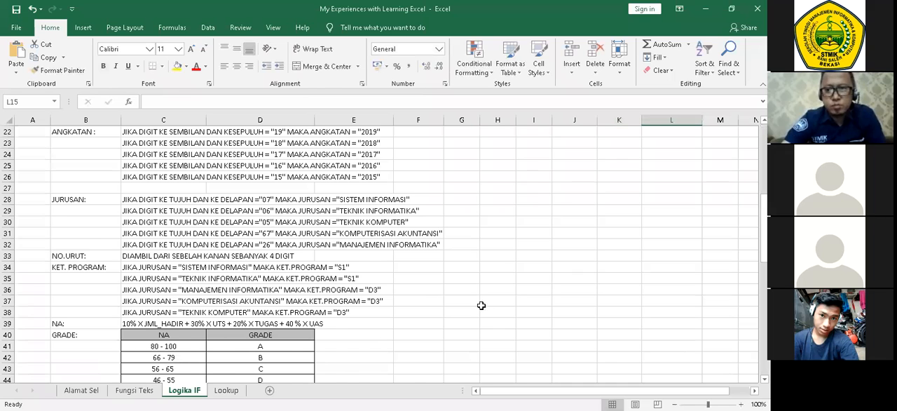
pyautogui.scroll(5, 481, 305)
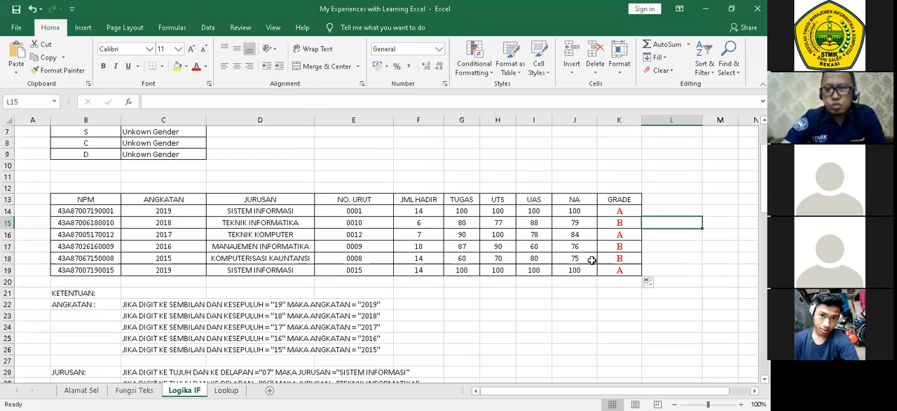
pyautogui.click(574, 303)
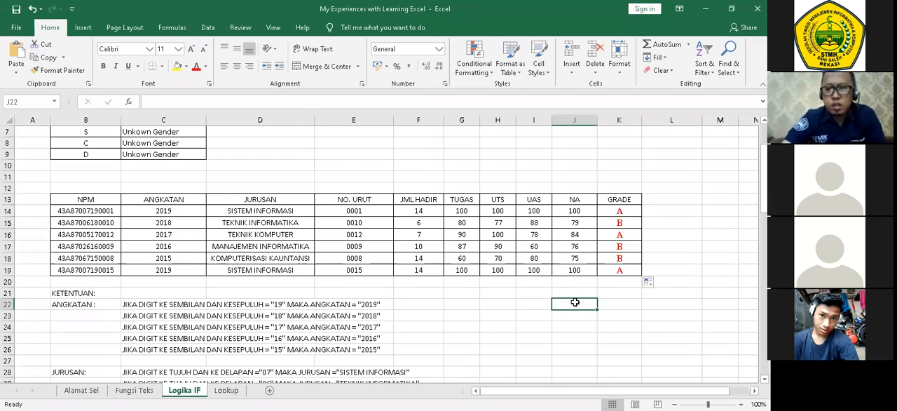
pyautogui.scroll(-4, 574, 303)
pyautogui.scroll(-4, 572, 295)
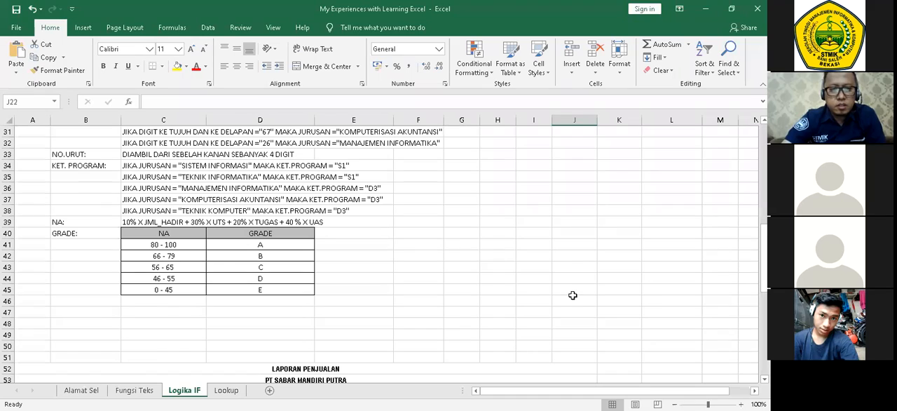
pyautogui.scroll(1, 573, 294)
pyautogui.scroll(9, 573, 295)
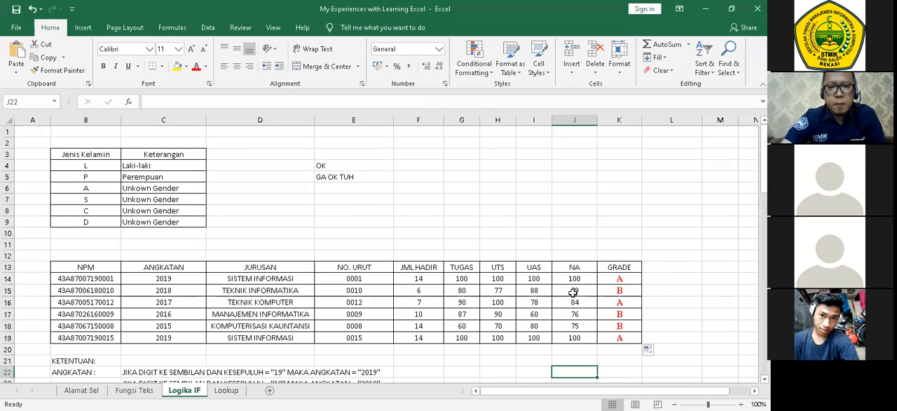
pyautogui.scroll(-4, 573, 292)
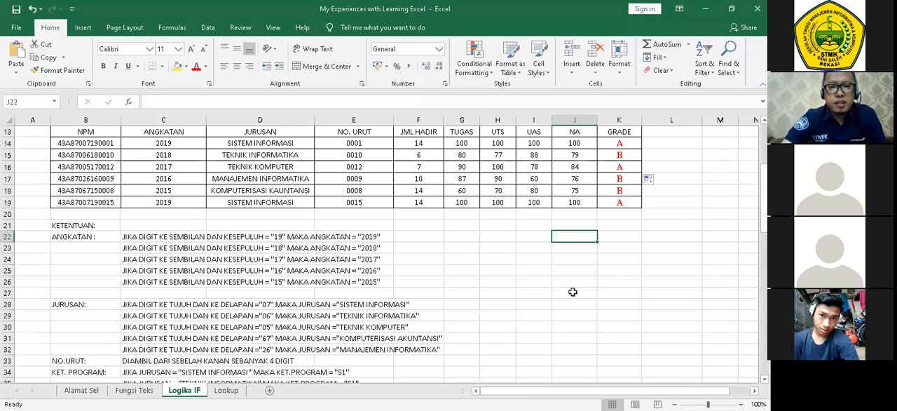
pyautogui.scroll(-7, 573, 292)
pyautogui.scroll(8, 573, 289)
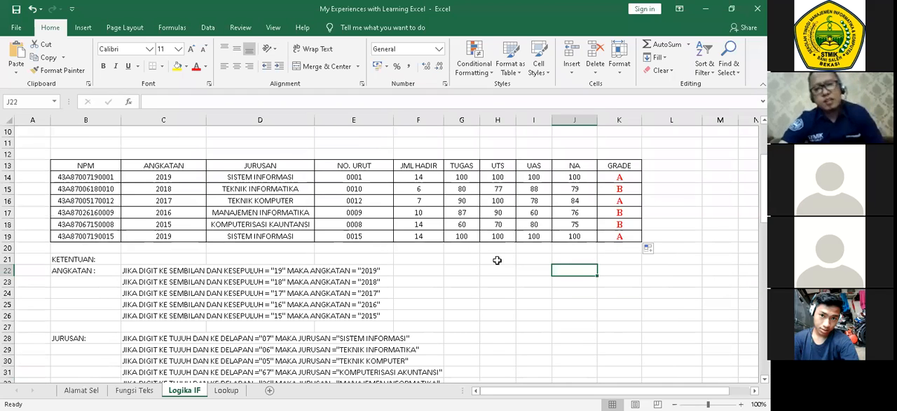
pyautogui.scroll(3, 497, 261)
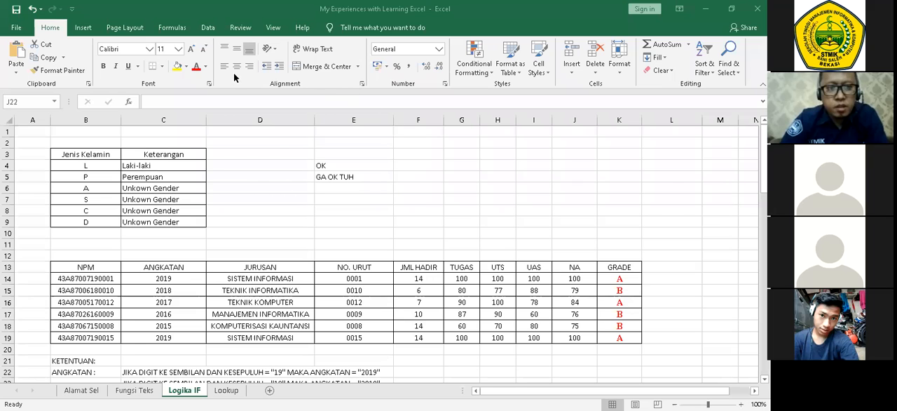
# Switch to the My Experiences with Learning Excel PDF in Adobe Acrobat Reader and go to the LOOKUP page.
pyautogui.hotkey('alt', 'Tab')
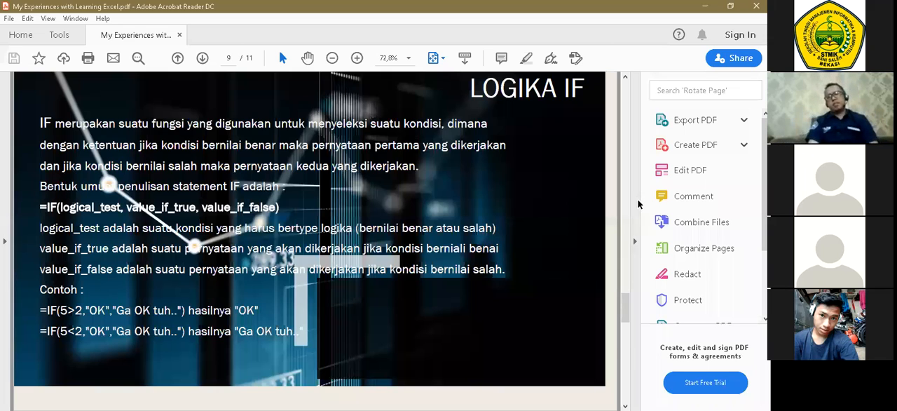
pyautogui.press('pagedown')
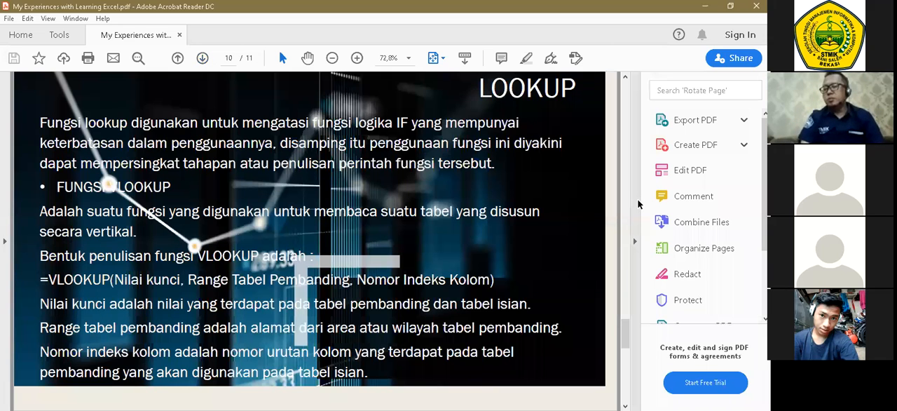
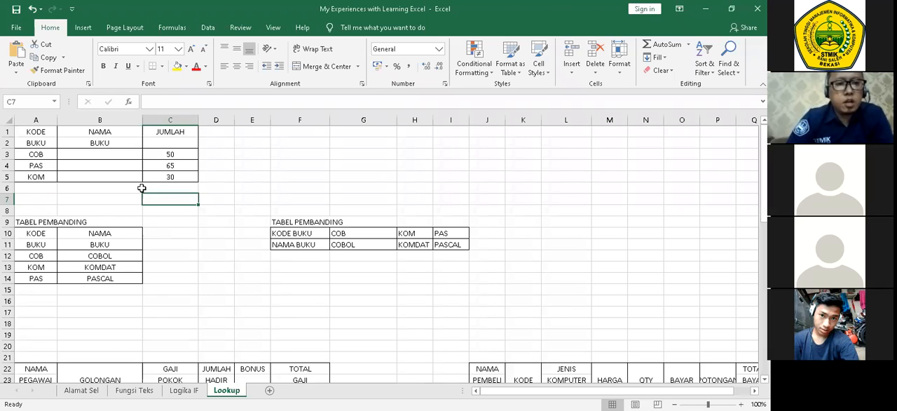
# Name the range A10:B15 covering the vertical TABEL PEMBANDING as KOLOM.
pyautogui.click(247, 175)
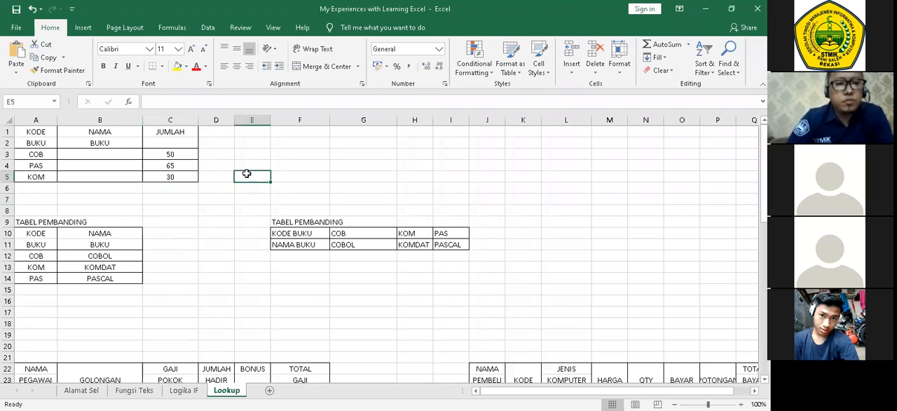
pyautogui.click(106, 156)
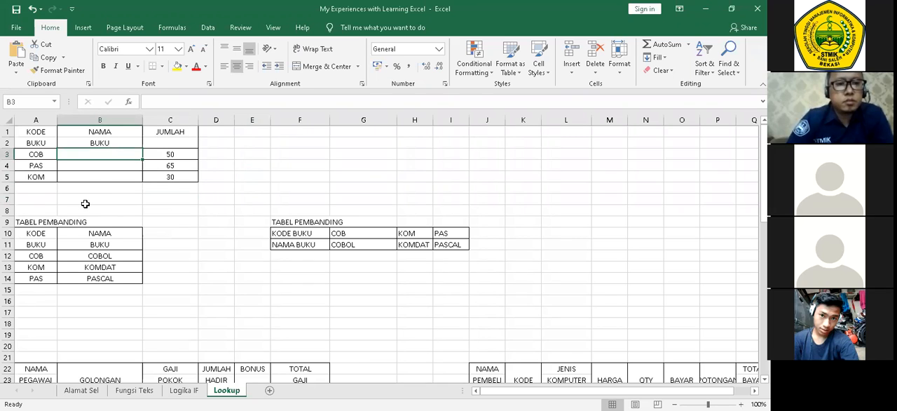
pyautogui.click(107, 200)
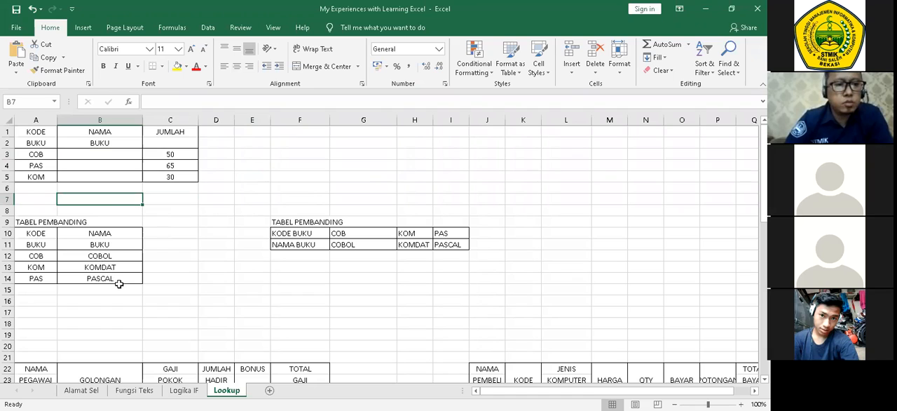
pyautogui.moveTo(36, 233); pyautogui.dragTo(120, 289)
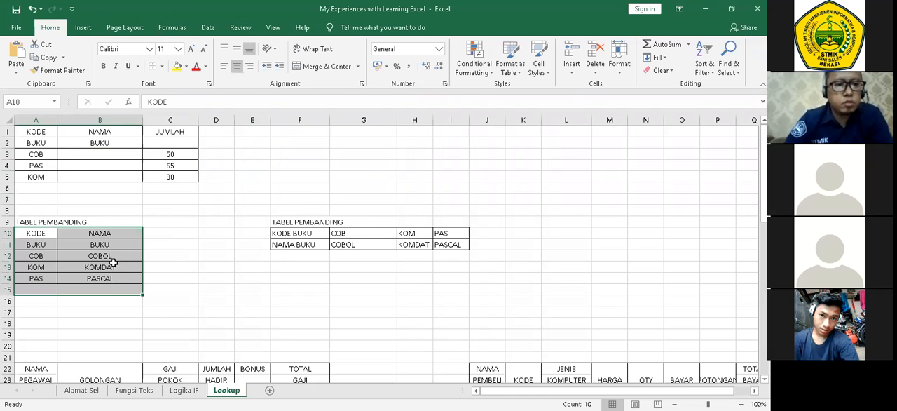
pyautogui.click(33, 103)
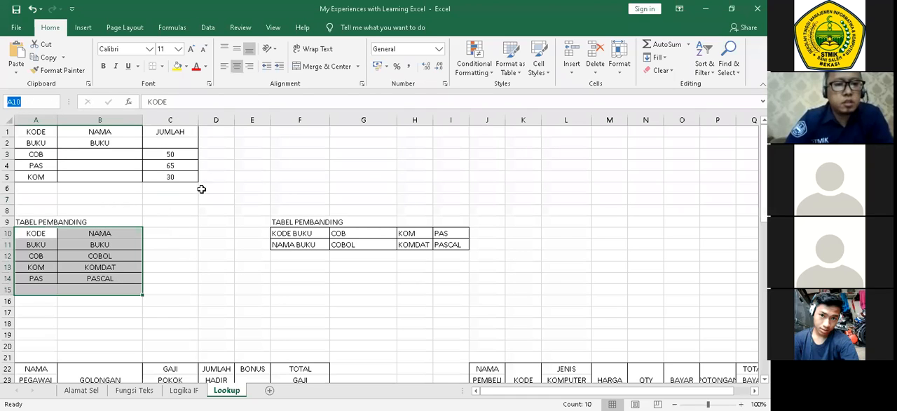
pyautogui.write('KOLOM')
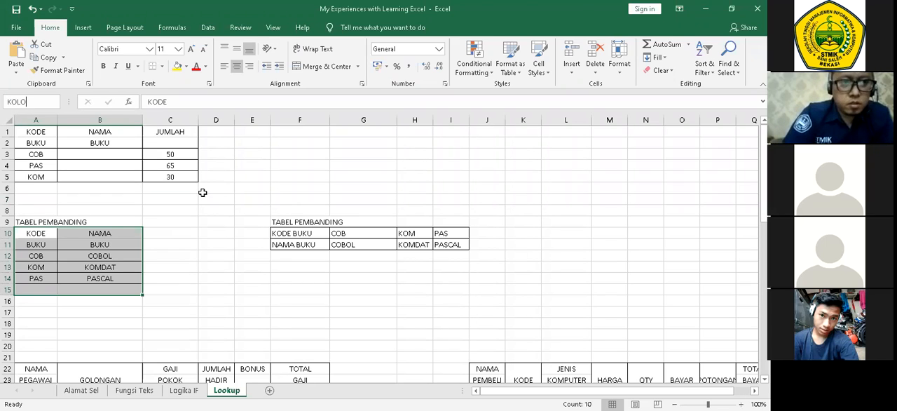
pyautogui.press('Return')
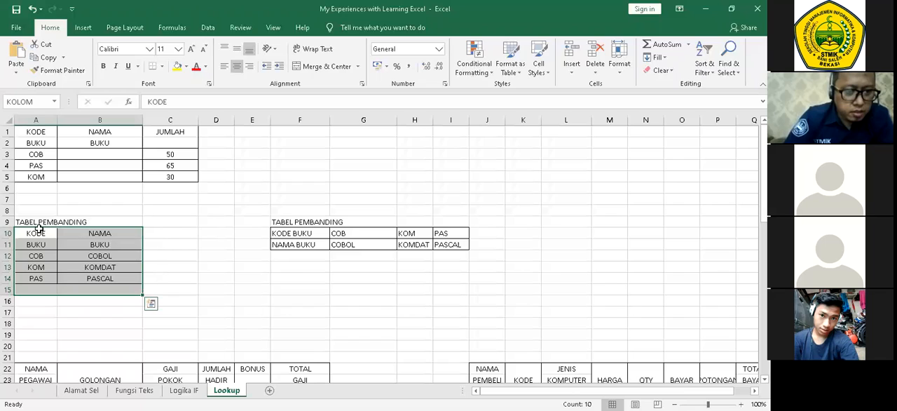
# Try to assign the name KOLOM to the tighter range A10:B14 of the vertical TABEL PEMBANDING.
pyautogui.click(164, 257)
pyautogui.moveTo(38, 234); pyautogui.dragTo(118, 281)
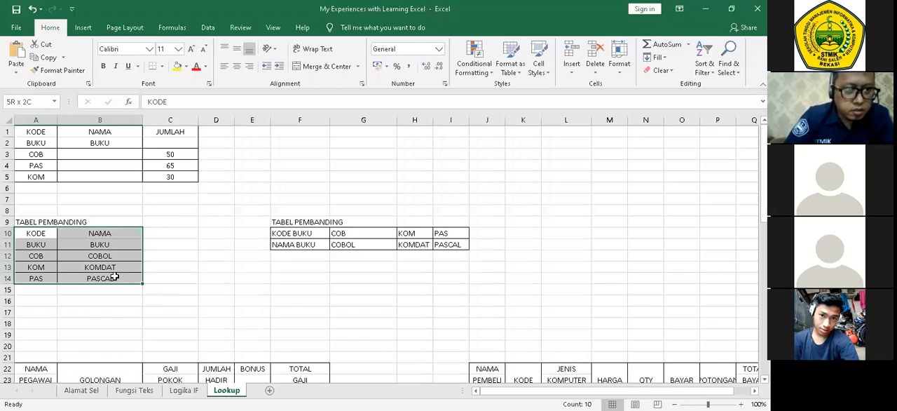
pyautogui.click(28, 102)
pyautogui.write('KOLO')
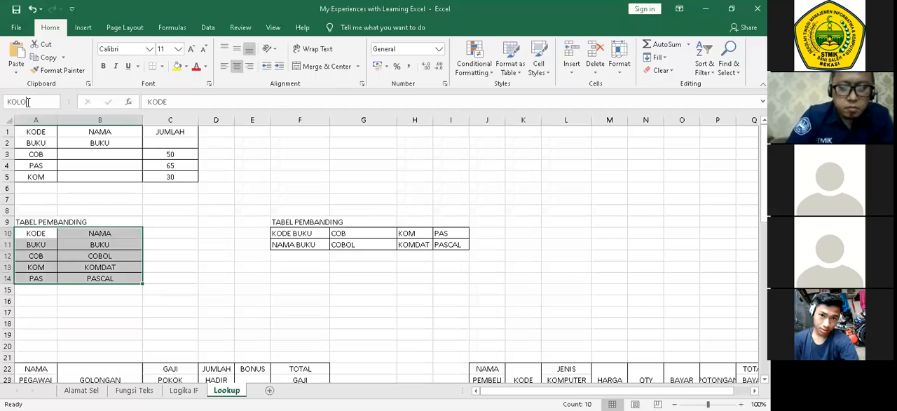
pyautogui.press('Return')
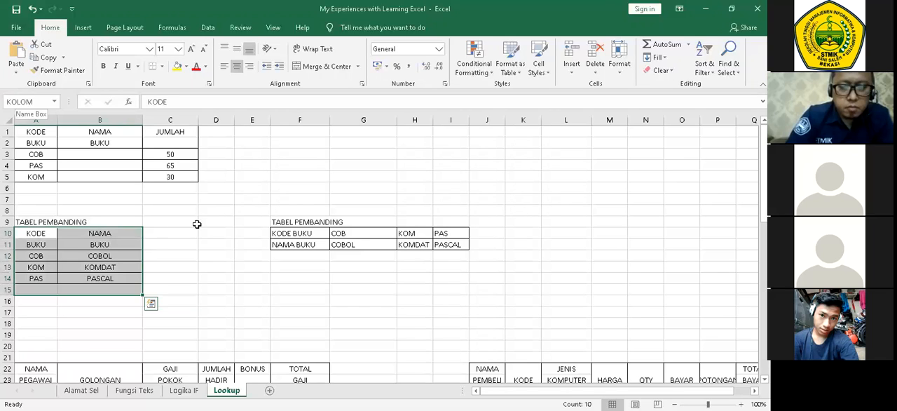
pyautogui.click(202, 223)
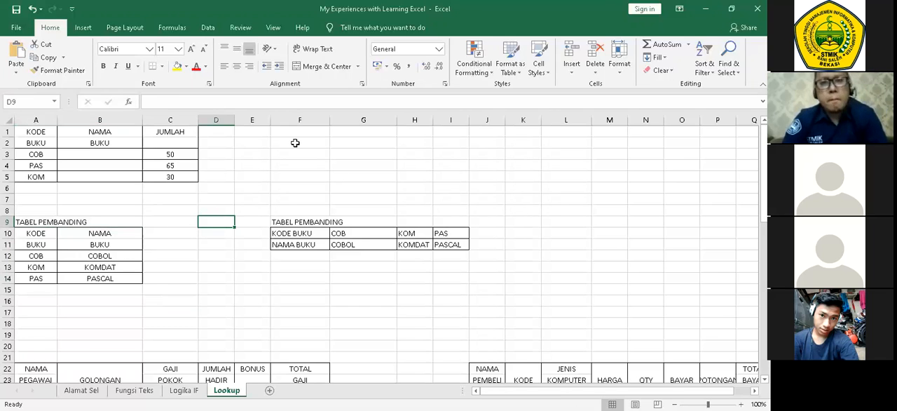
# Enter =VLOOKUP(A3;KOLOM;2) in B3 to look up the book name for the code COB.
pyautogui.click(193, 267)
pyautogui.click(127, 151)
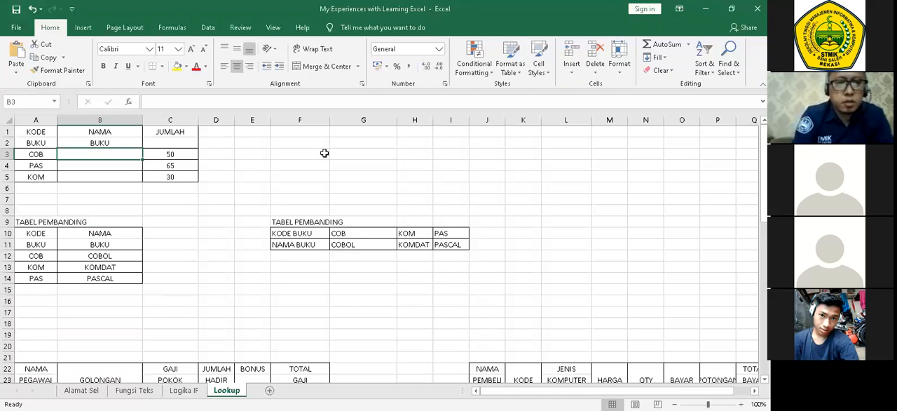
pyautogui.write('=V')
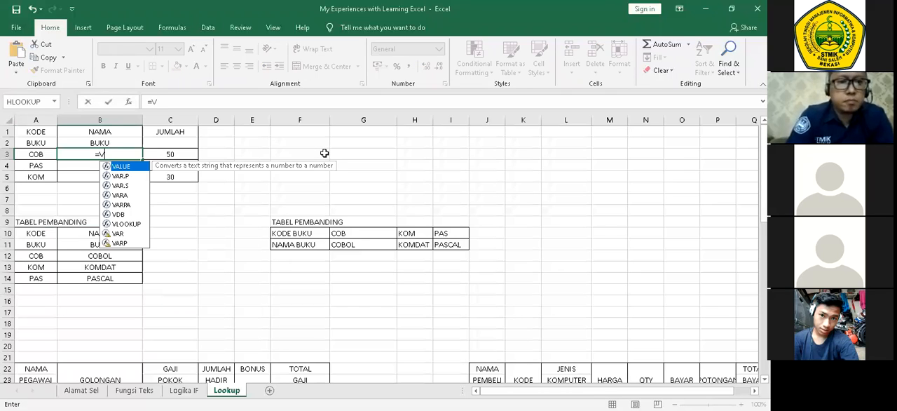
pyautogui.write('LO')
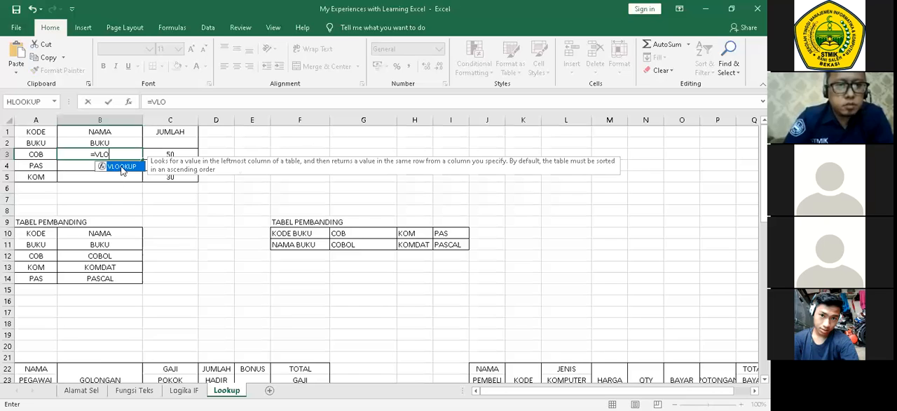
pyautogui.press('Tab')
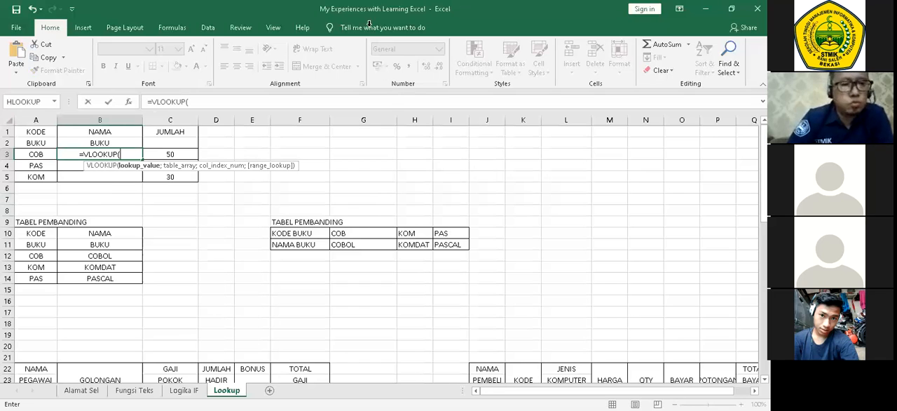
pyautogui.click(44, 154)
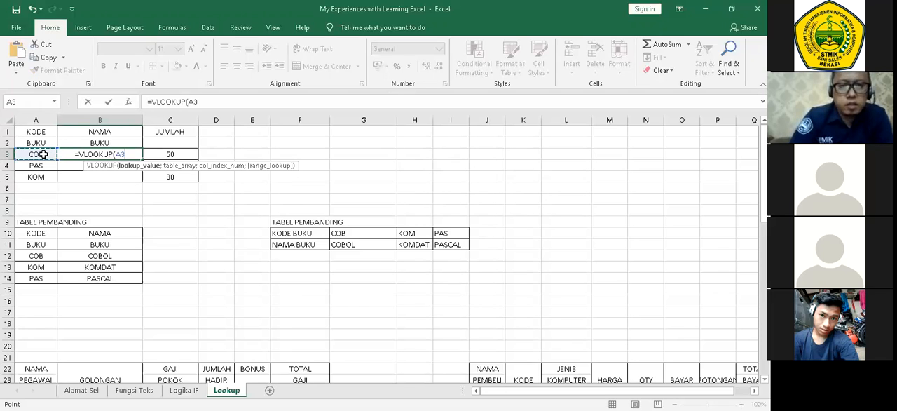
pyautogui.write(';')
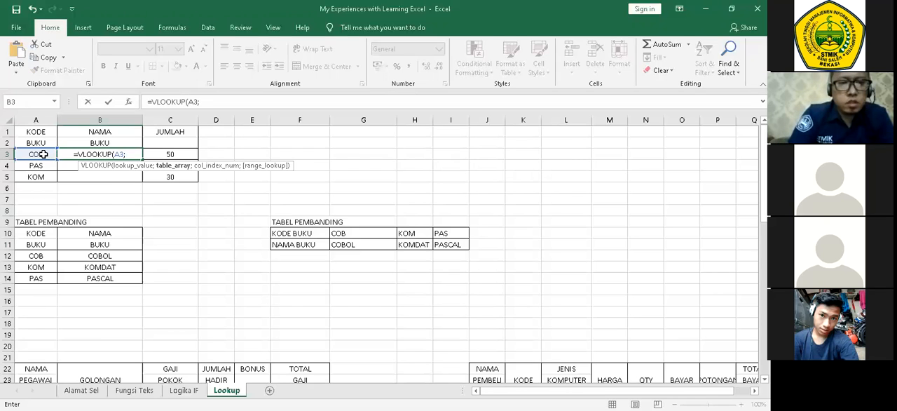
pyautogui.write('K')
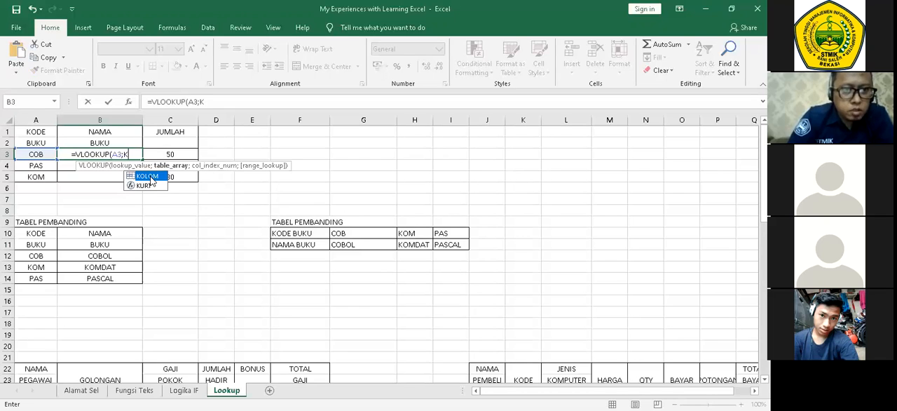
pyautogui.press('Return')
pyautogui.press('Tab')
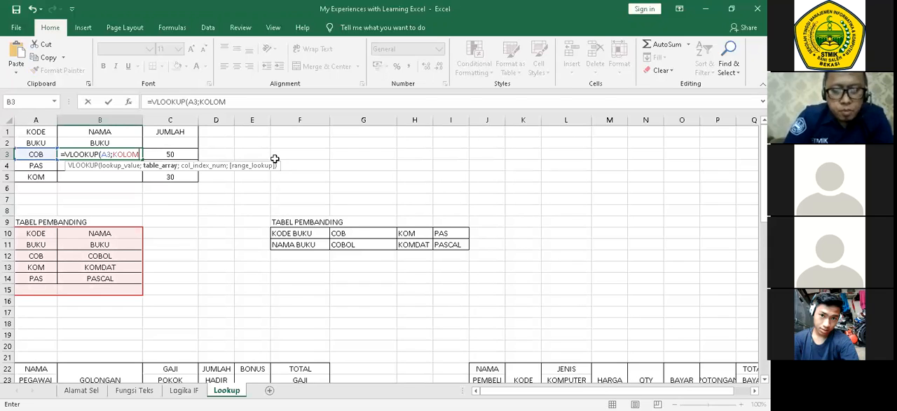
pyautogui.write(';')
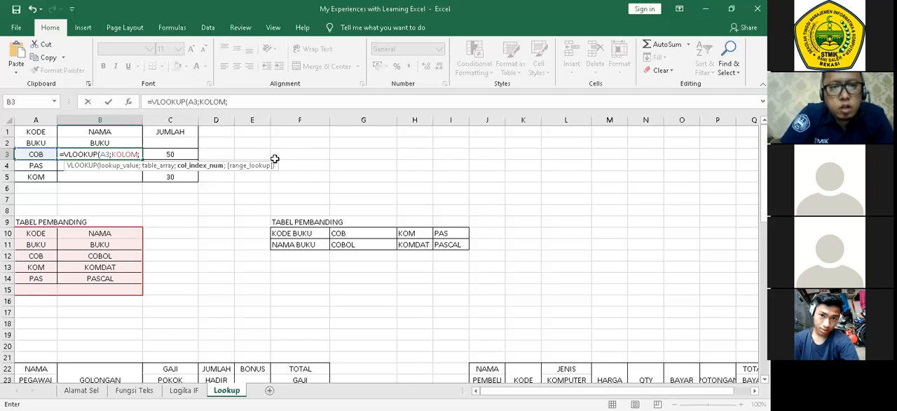
pyautogui.write('2)')
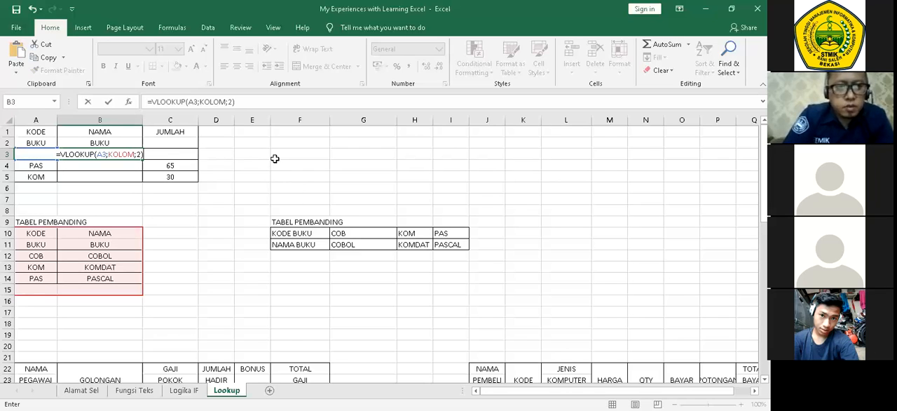
pyautogui.press('Return')
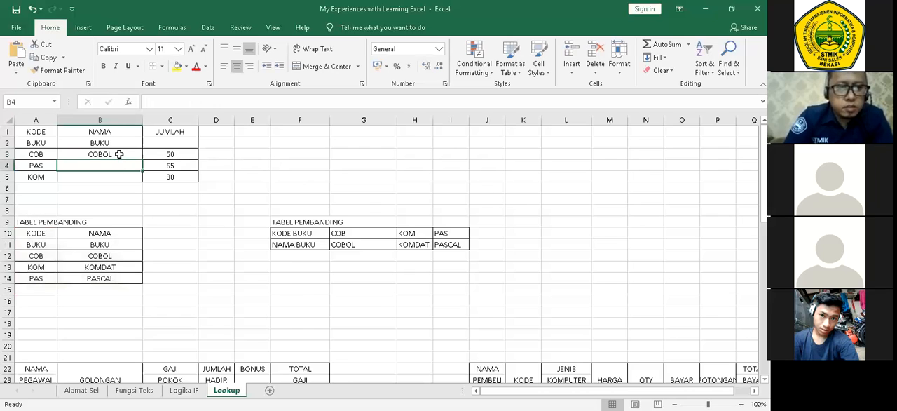
# Fill the VLOOKUP formula from B3 down through B5 in the NAMA BUKU column.
pyautogui.click(119, 154)
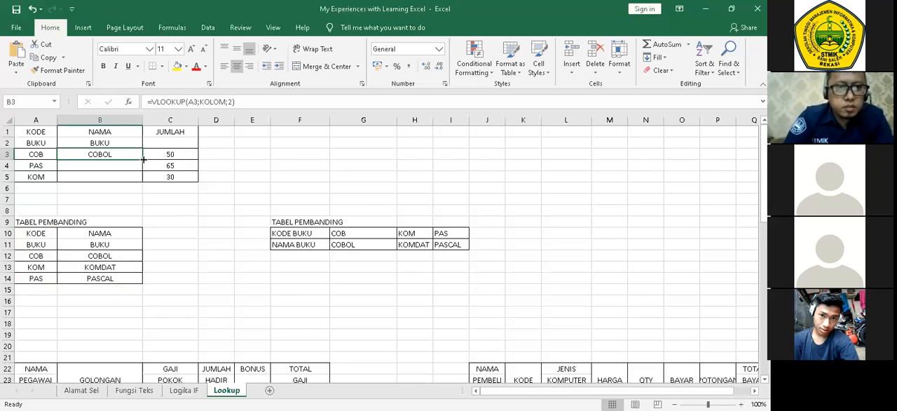
pyautogui.moveTo(143, 160); pyautogui.dragTo(143, 180)
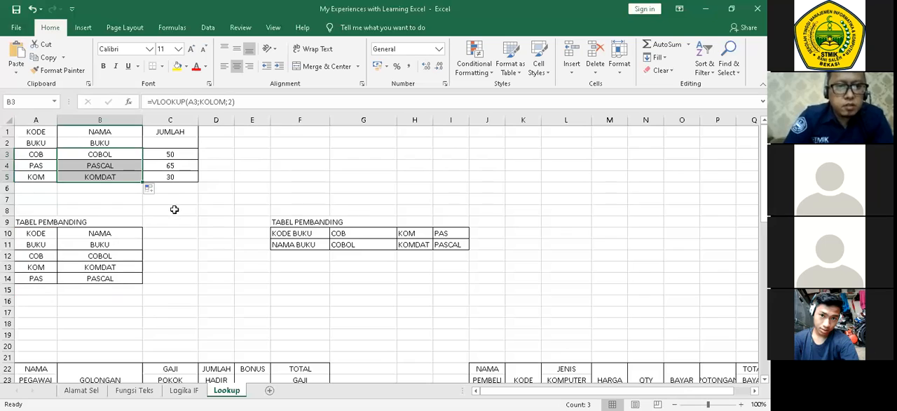
pyautogui.click(174, 209)
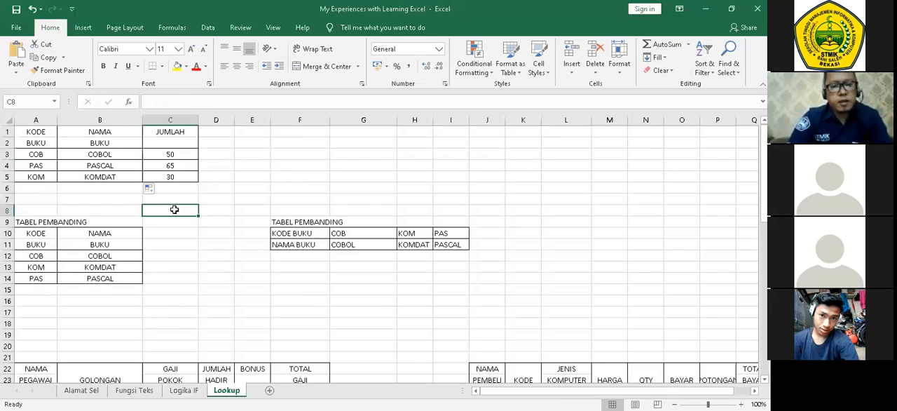
# Examine the VLOOKUP formula in B3 and the table area that its KOLOM argument refers to.
pyautogui.click(113, 152)
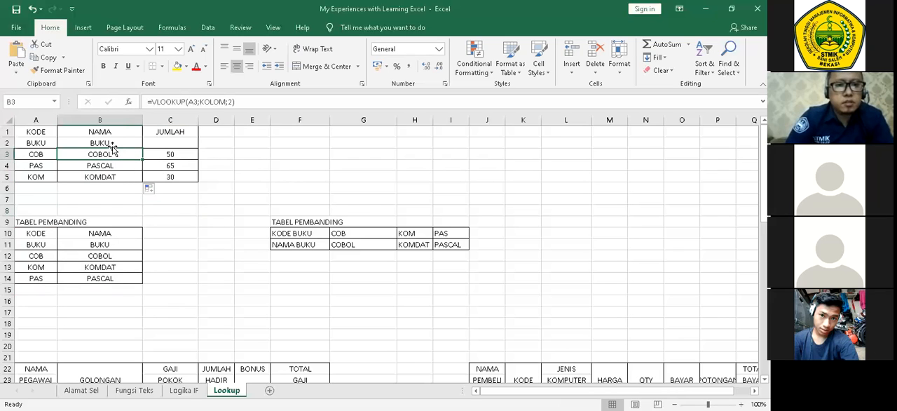
pyautogui.click(217, 101)
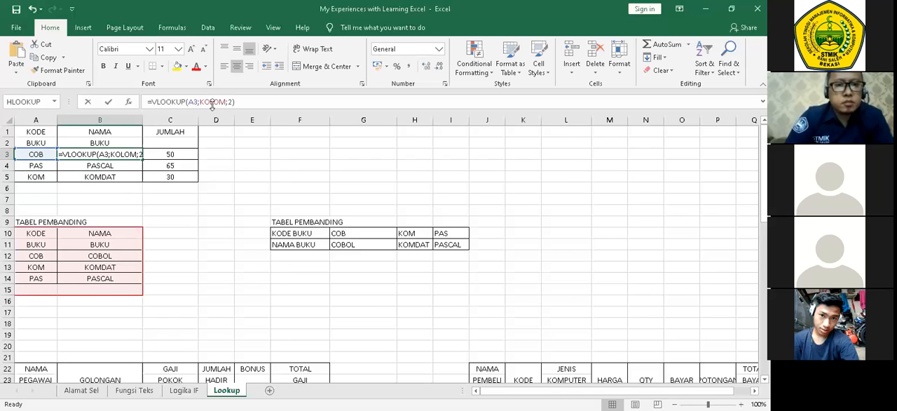
pyautogui.click(217, 102)
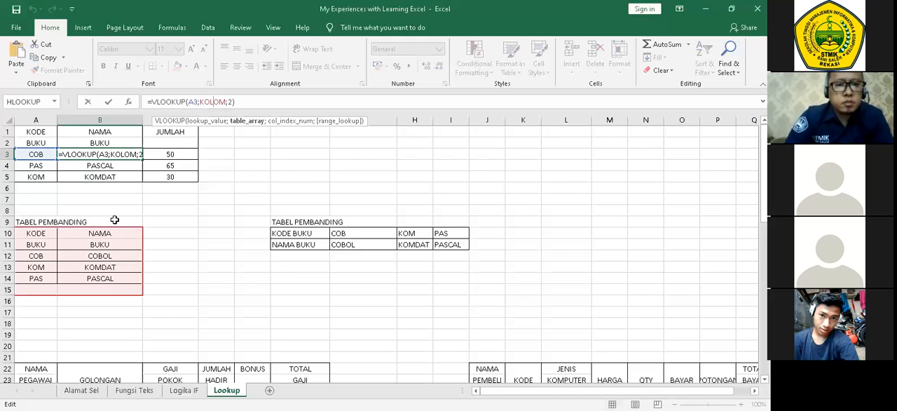
pyautogui.click(132, 153)
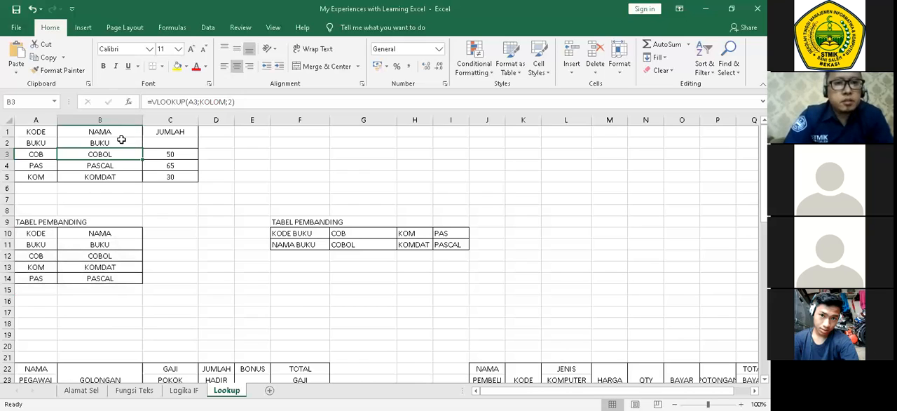
pyautogui.click(214, 103)
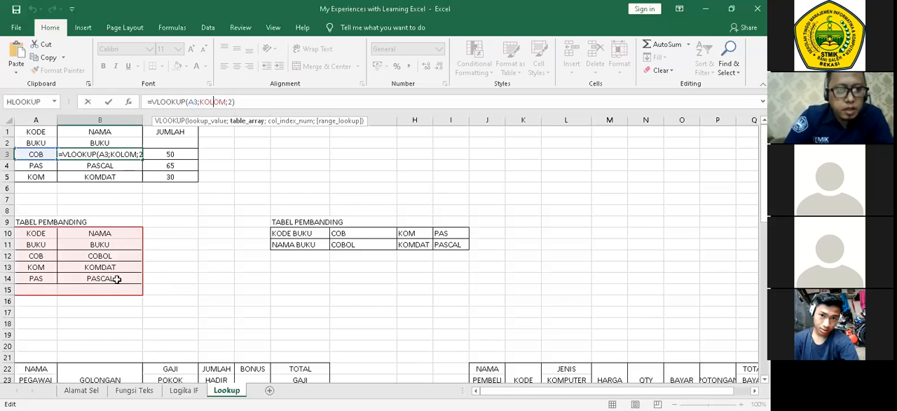
pyautogui.click(214, 255)
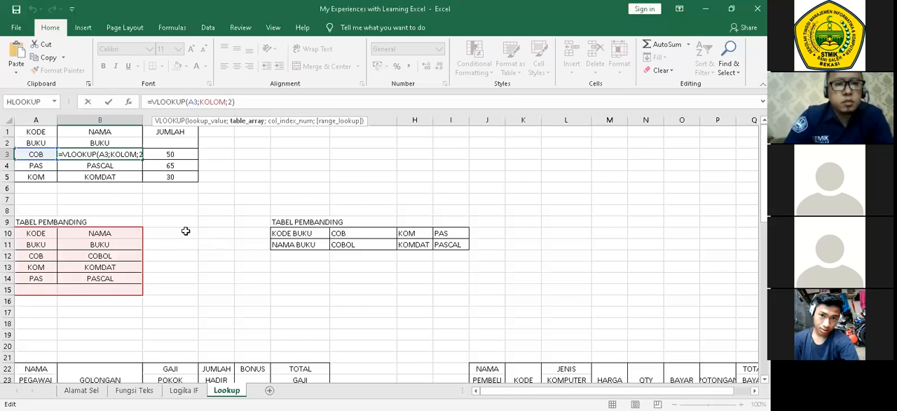
pyautogui.click(128, 154)
pyautogui.click(124, 177)
pyautogui.click(178, 230)
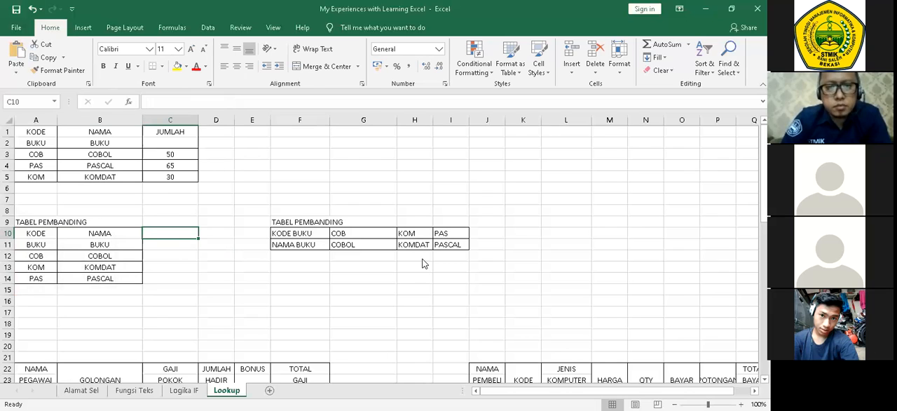
# Switch to the PDF in Adobe Acrobat Reader to read the HLOOKUP function page, and return to the Excel workbook.
pyautogui.click(490, 89)
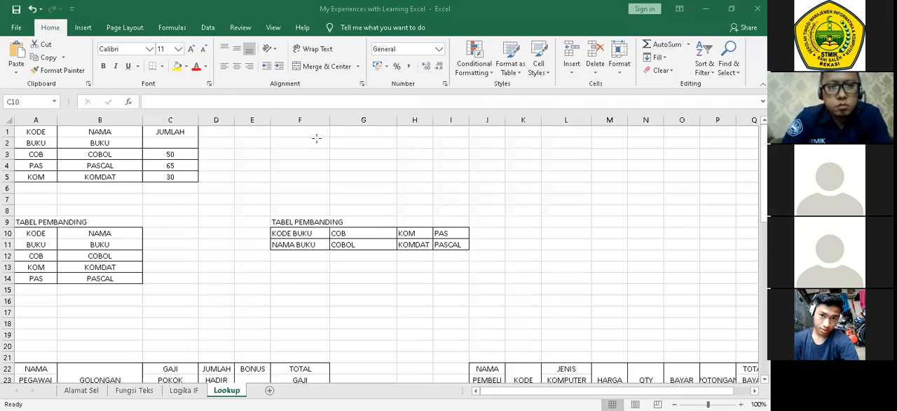
pyautogui.hotkey('alt', 'Tab')
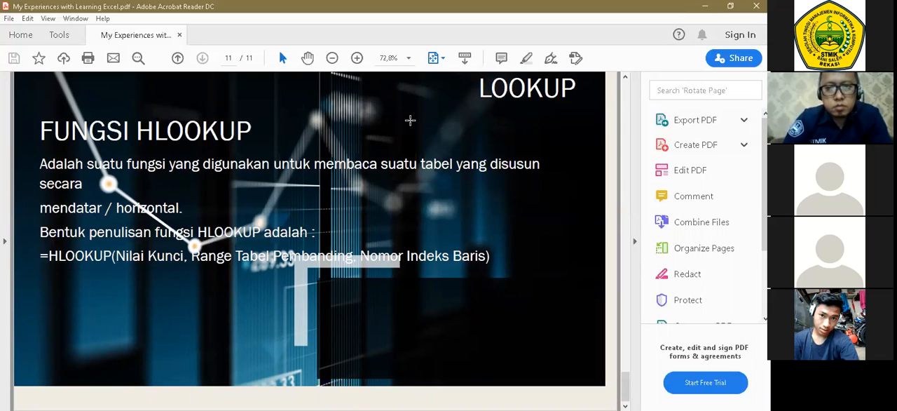
pyautogui.hotkey('alt', 'Tab')
# Clear the VLOOKUP formulas from B3:B5 in the NAMA BUKU column.
pyautogui.moveTo(100, 154); pyautogui.dragTo(125, 176)
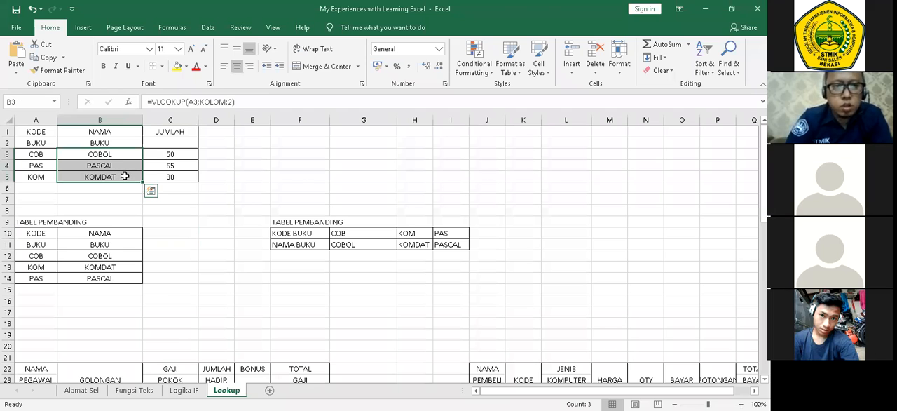
pyautogui.press('Delete')
pyautogui.click(300, 177)
# Compare the layout of the vertical TABEL PEMBANDING in A10:B14 with the horizontal one in F10:I11.
pyautogui.moveTo(300, 222); pyautogui.dragTo(463, 248)
pyautogui.moveTo(48, 221); pyautogui.dragTo(120, 270)
pyautogui.click(174, 269)
pyautogui.moveTo(36, 234); pyautogui.dragTo(35, 275)
pyautogui.moveTo(94, 242); pyautogui.dragTo(99, 277)
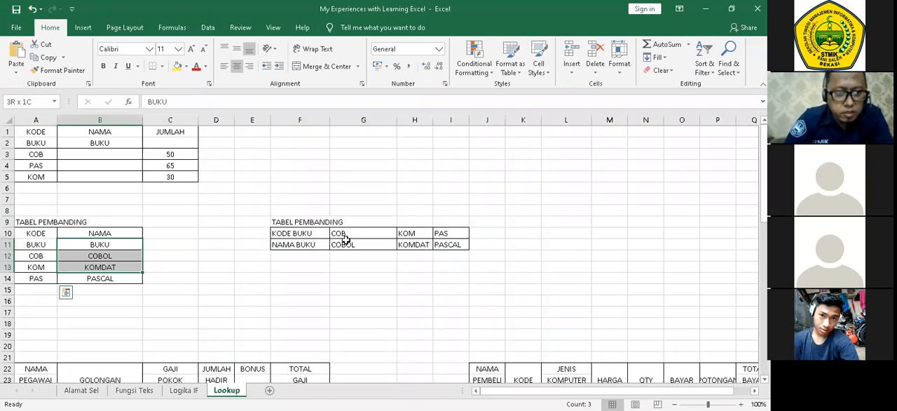
pyautogui.click(309, 231)
pyautogui.moveTo(299, 244); pyautogui.dragTo(450, 245)
pyautogui.click(406, 280)
pyautogui.click(130, 155)
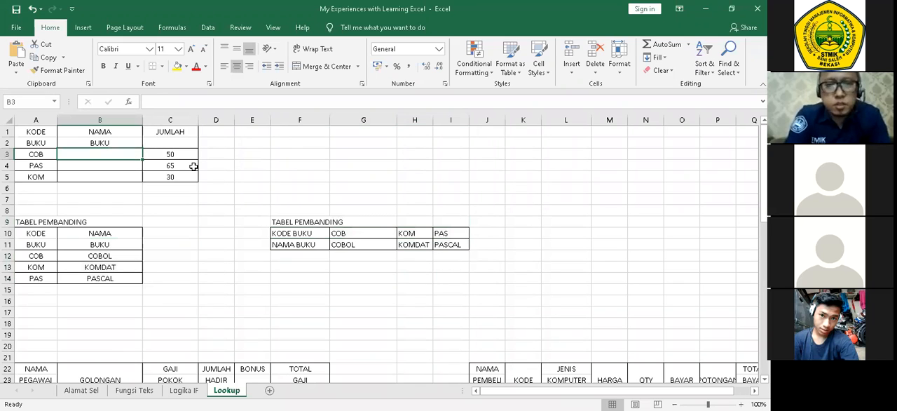